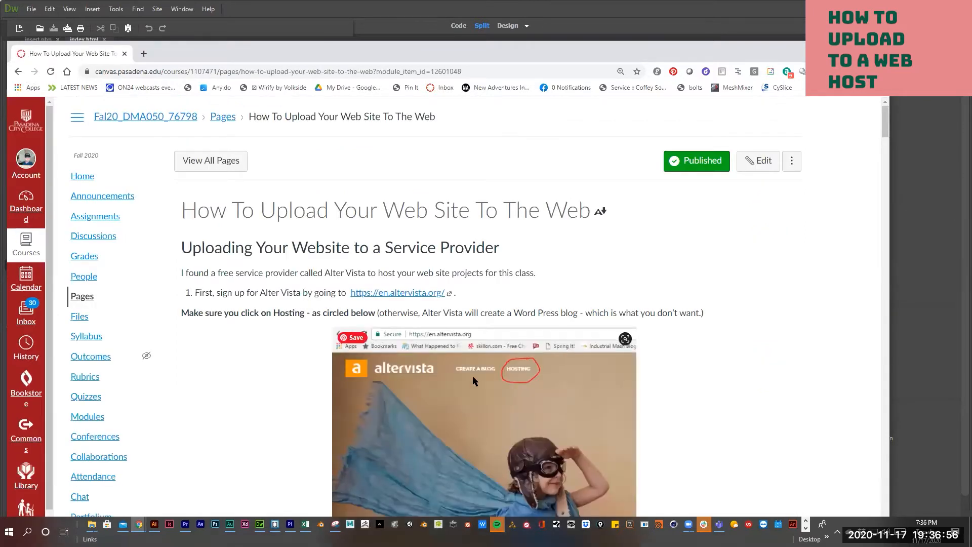
scroll(472, 380, down, 4)
scroll(473, 381, down, 6)
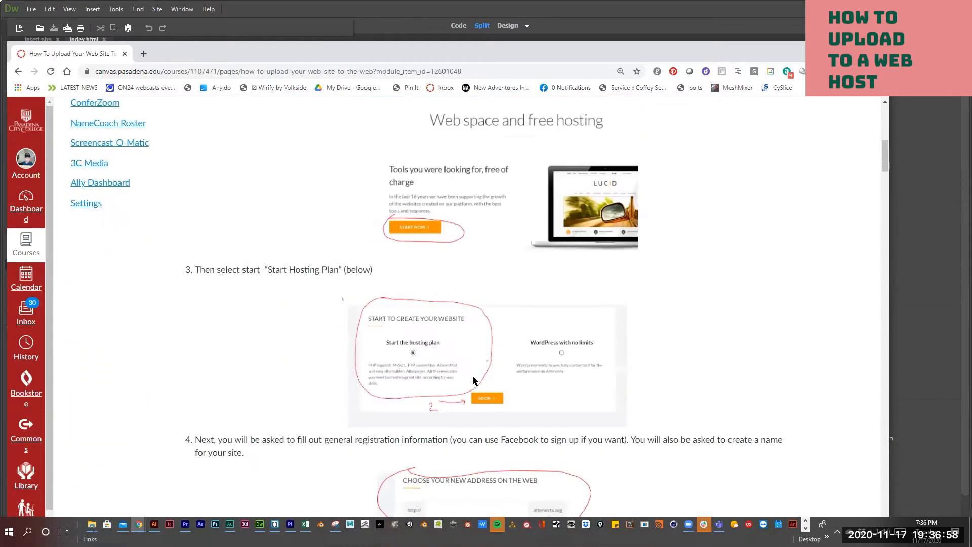
scroll(473, 380, down, 1)
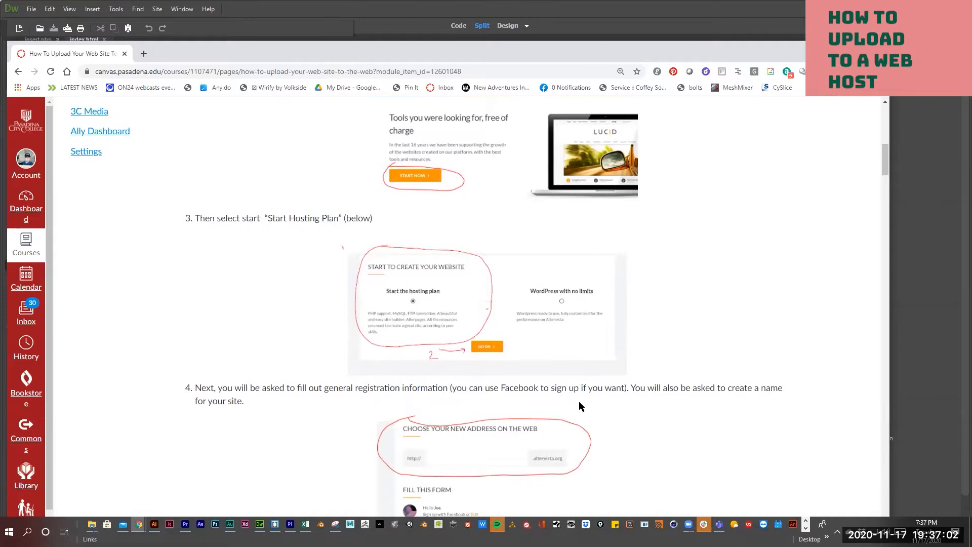
scroll(580, 402, down, 7)
scroll(357, 228, up, 2)
scroll(428, 300, down, 5)
scroll(426, 299, up, 15)
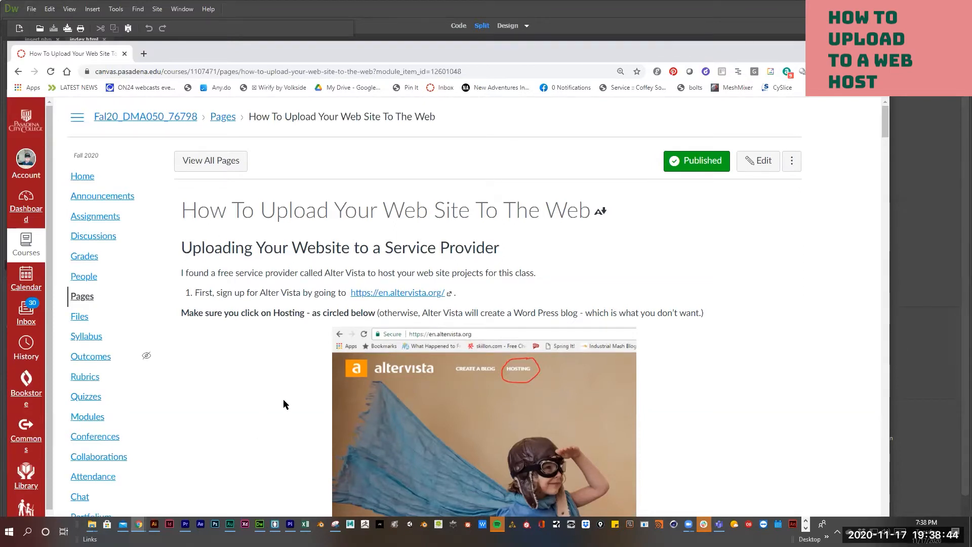
scroll(372, 343, down, 4)
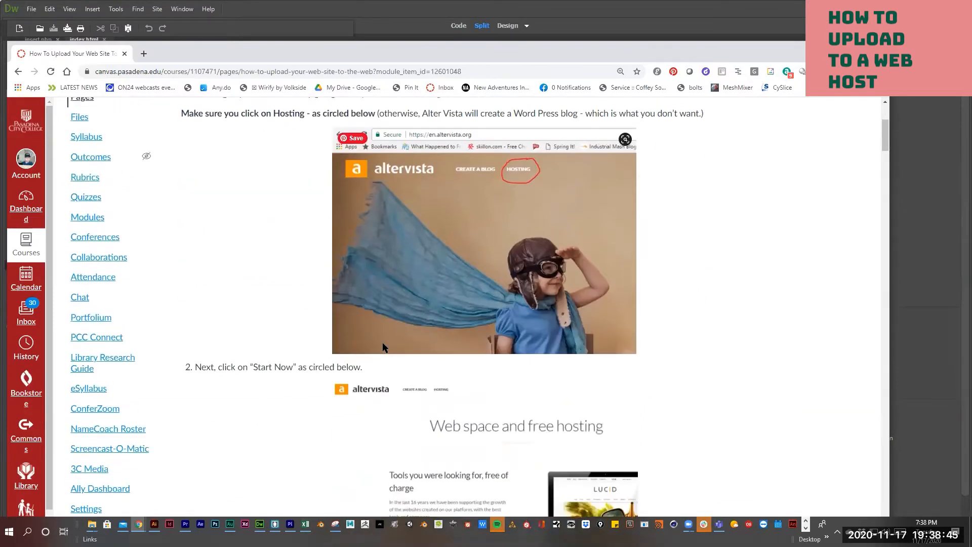
scroll(383, 347, up, 3)
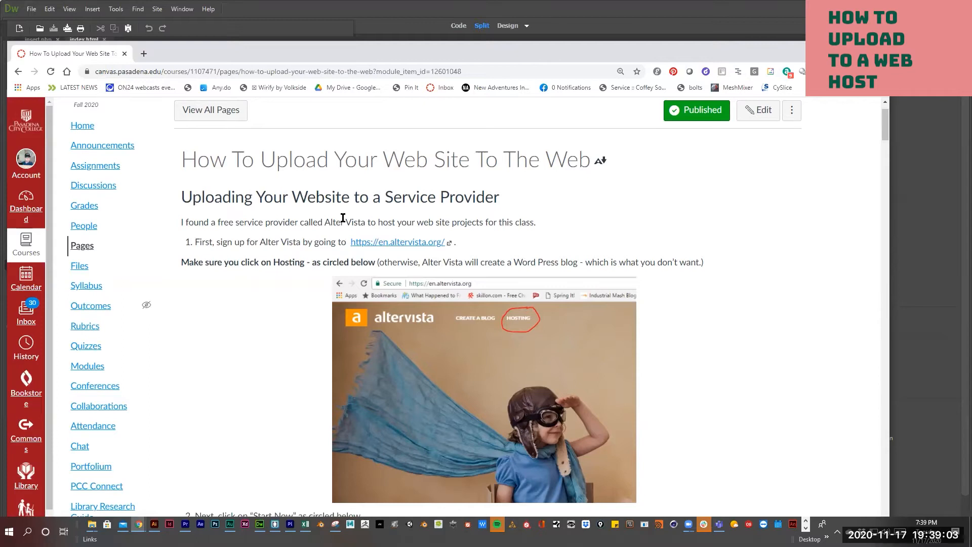
click(382, 242)
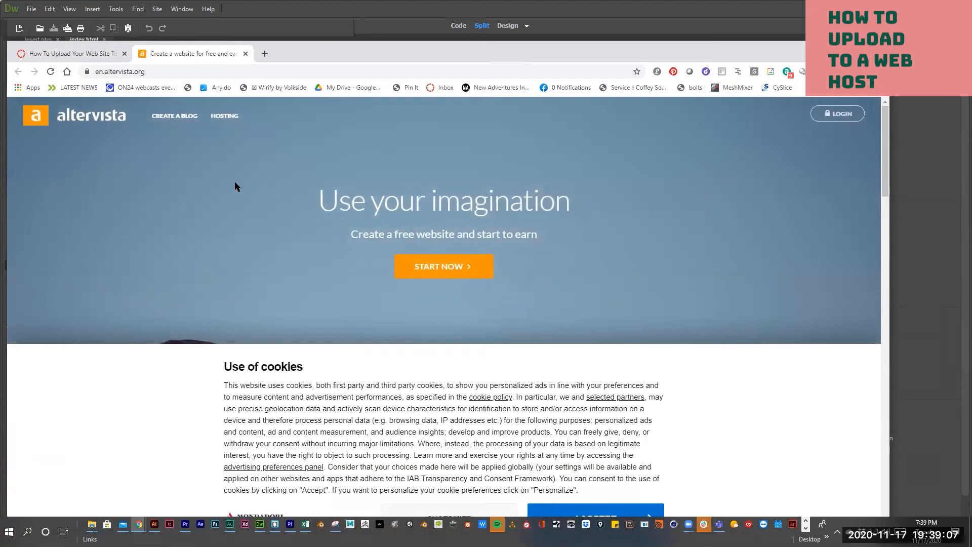
- Open AlterVista's HOSTING page and start the free hosting sign-up with START NOW
click(103, 75)
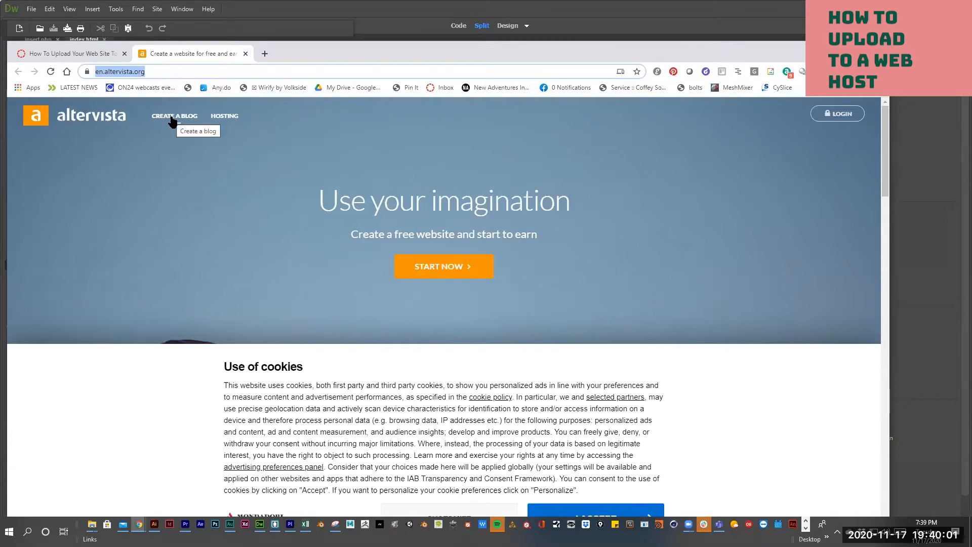
click(229, 120)
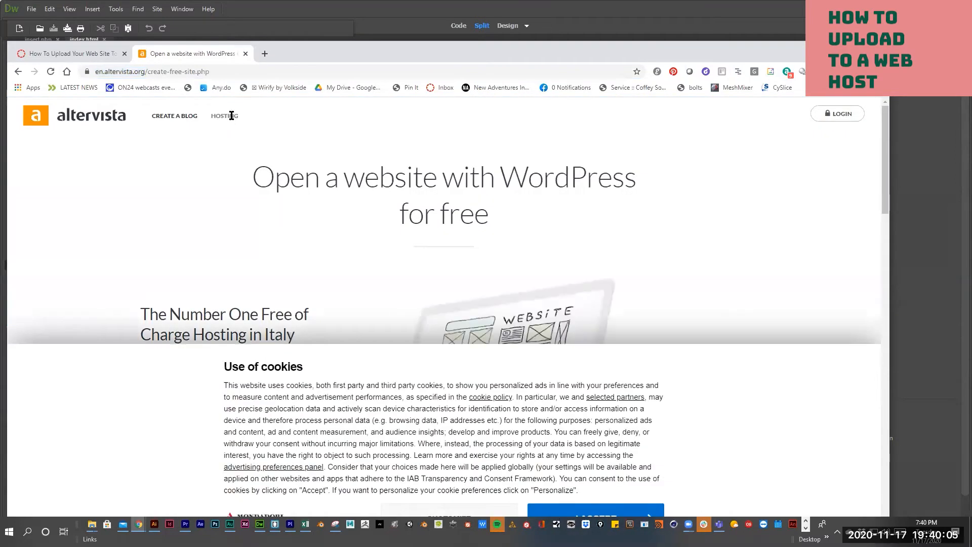
scroll(339, 247, down, 5)
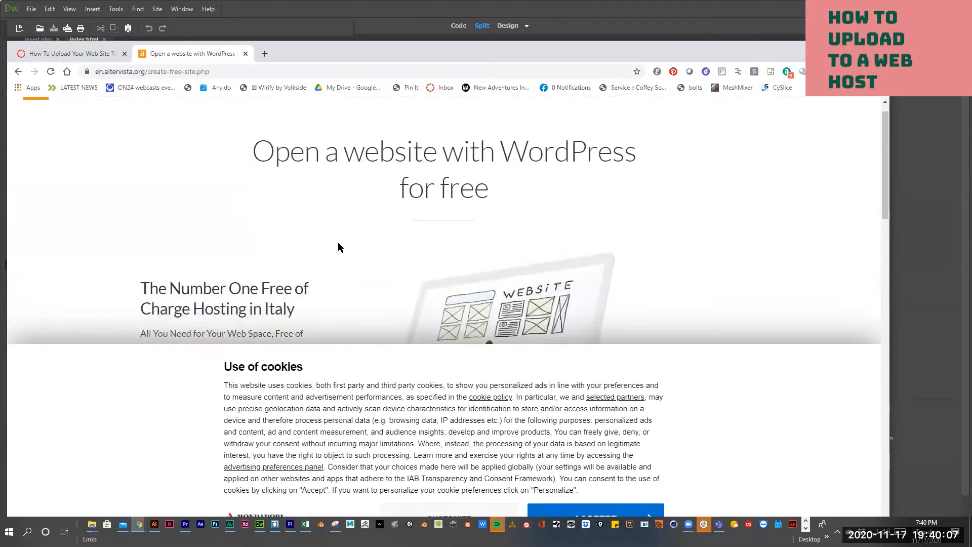
scroll(304, 243, up, 1)
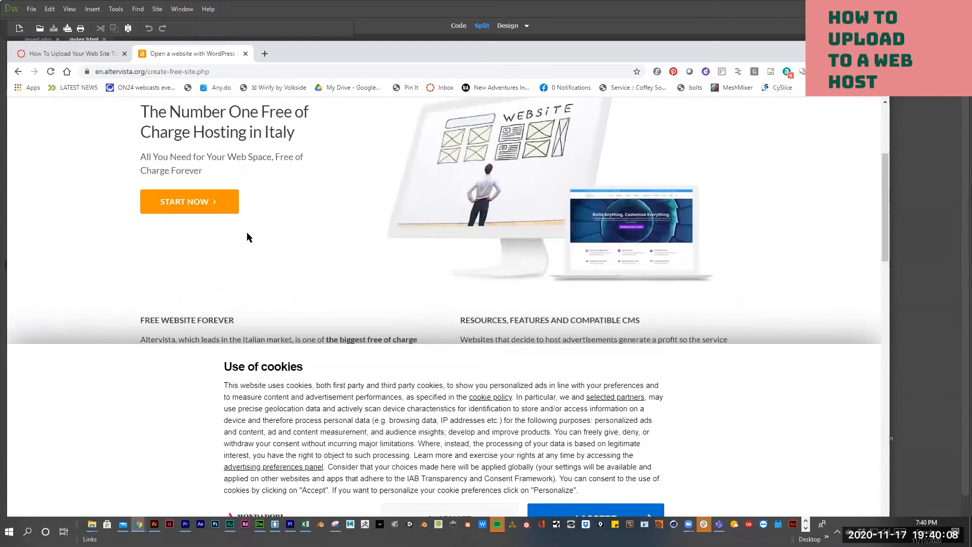
click(199, 203)
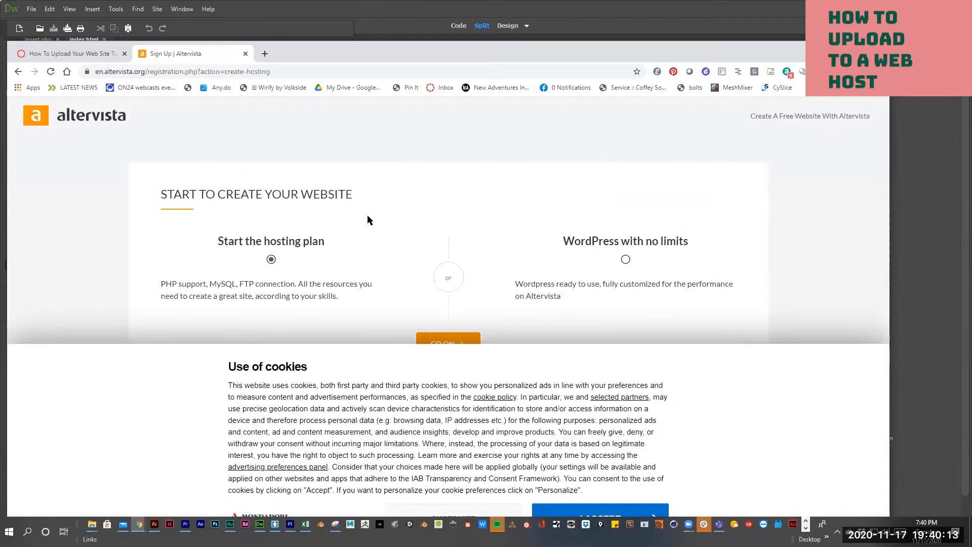
- Accept the cookie banner, continue with the Start the hosting plan option, and focus the subdomain field
click(600, 508)
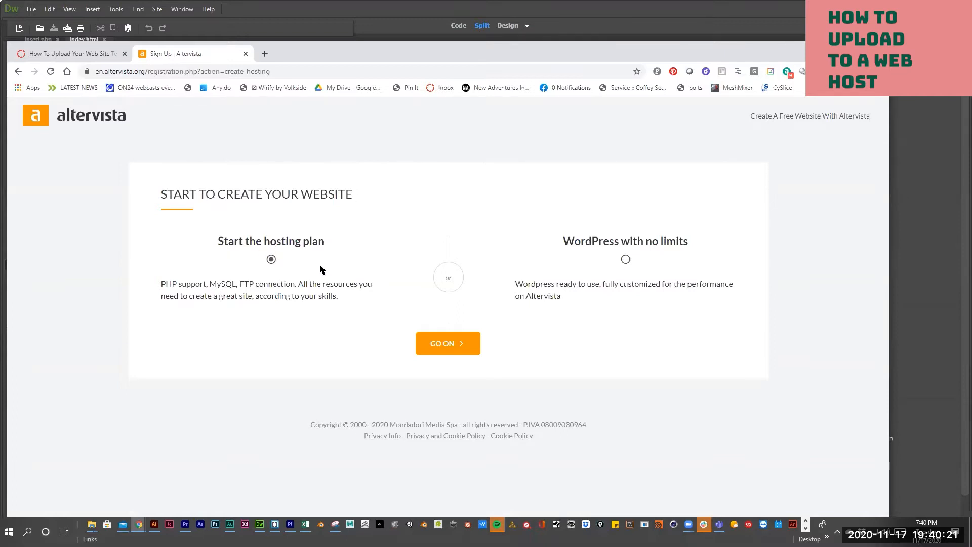
click(439, 348)
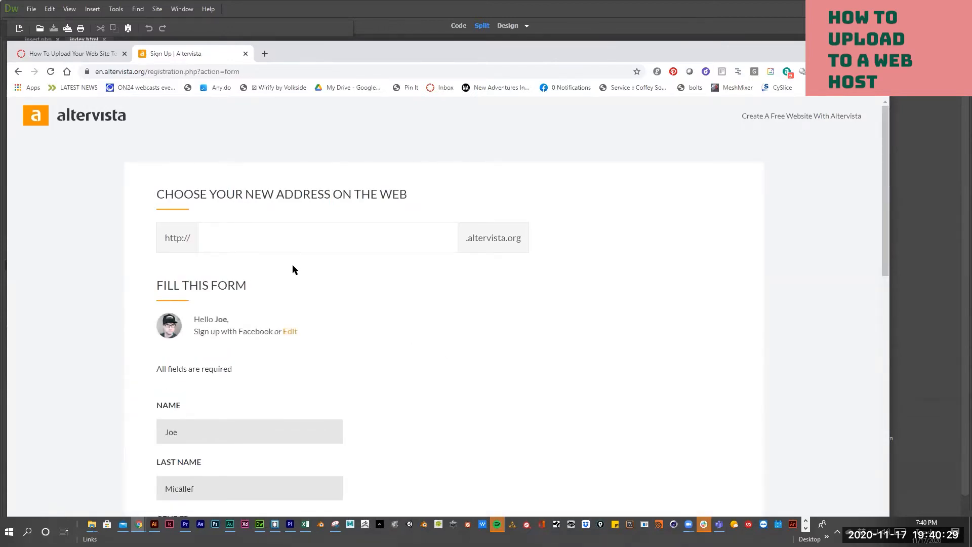
scroll(293, 265, down, 6)
scroll(292, 264, up, 2)
scroll(238, 313, down, 2)
scroll(221, 381, up, 1)
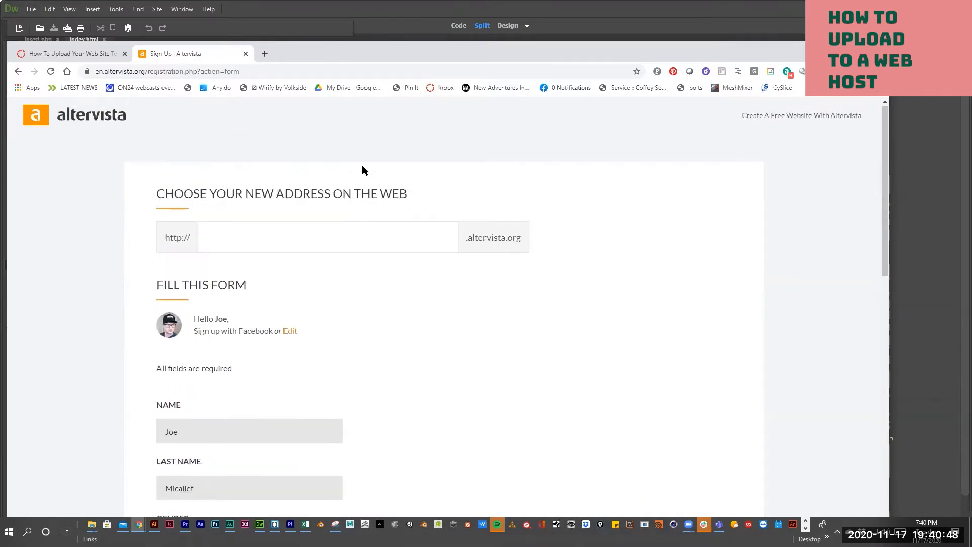
click(263, 241)
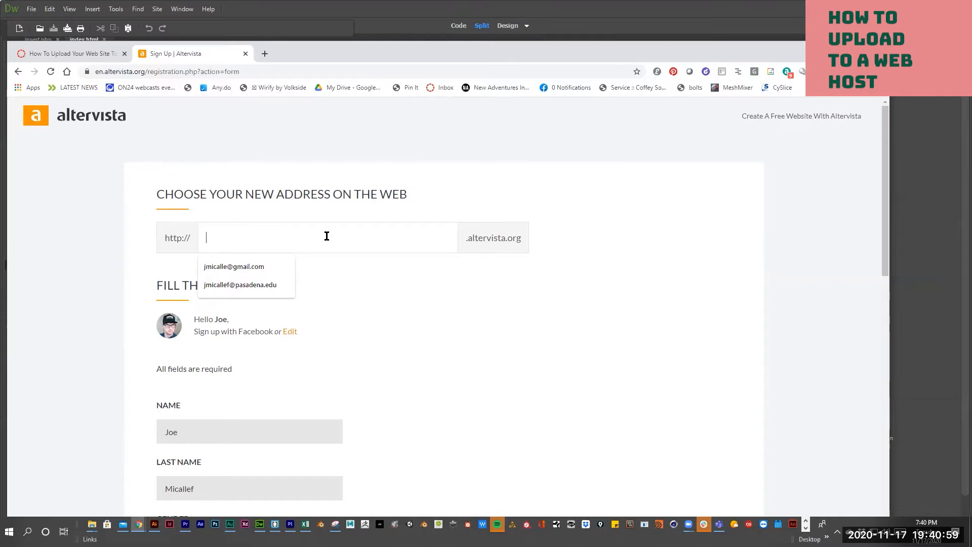
- Enter coolhotrods as the site's subdomain address
text(h)
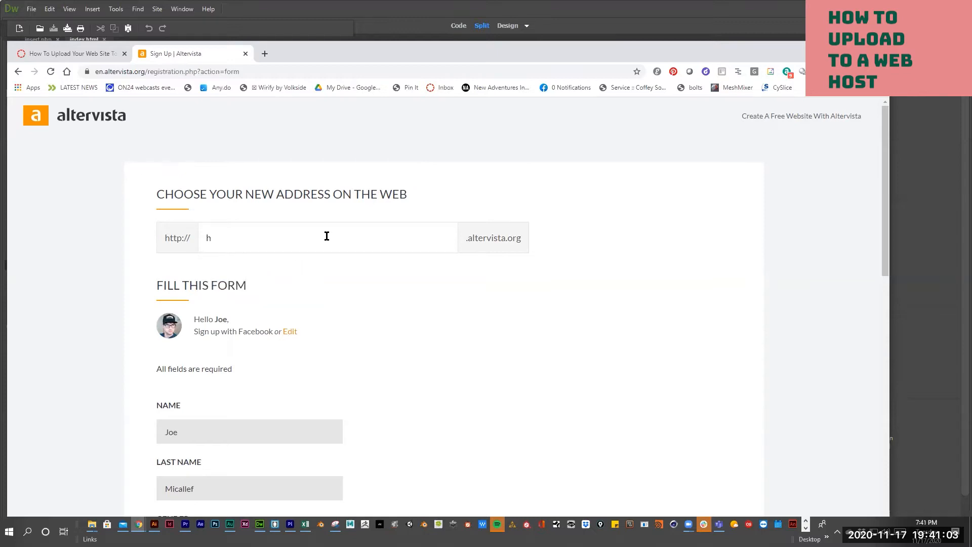
text(o)
key(BackSpace)
key(BackSpace)
text(cool)
key(BackSpace)
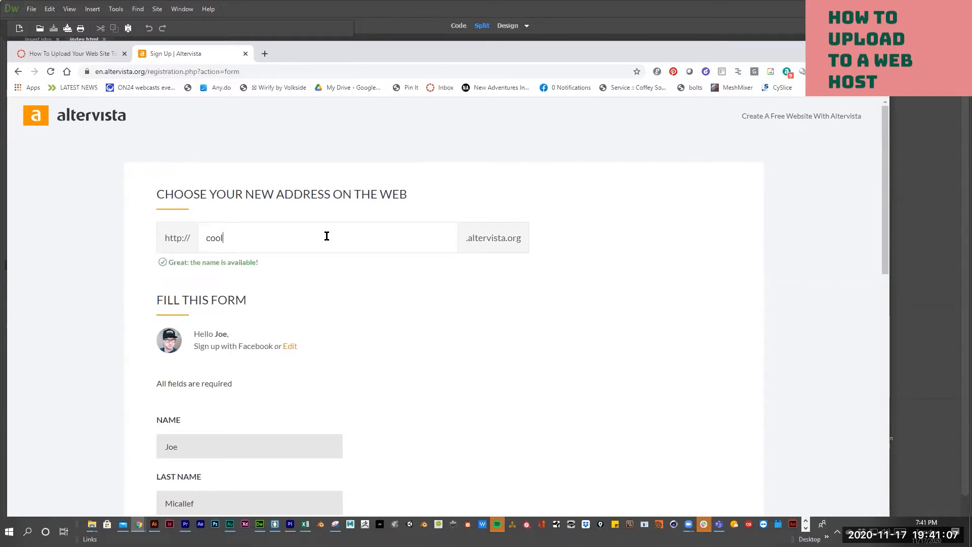
text(hotrob)
text(s)
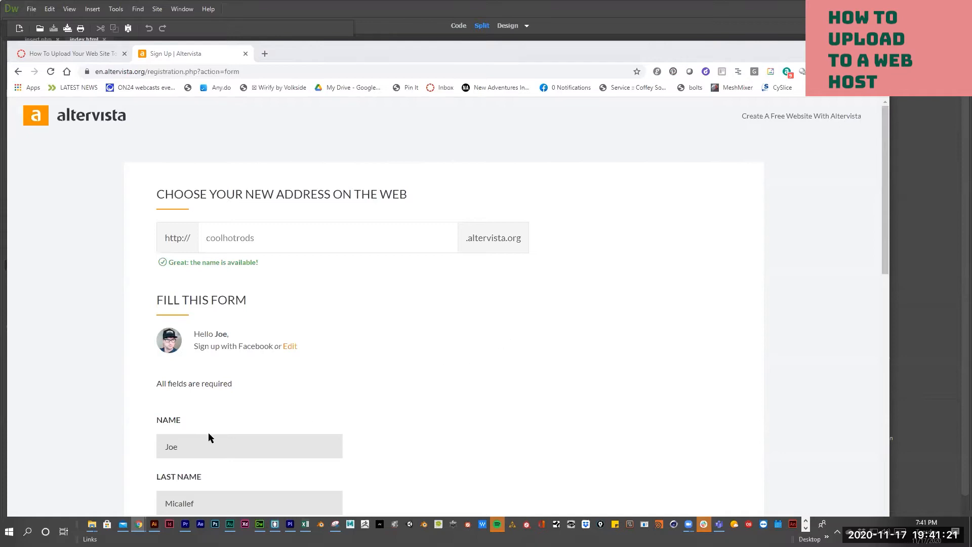
- Set gender to Male, pass the I'm not a robot check, accept the terms, and select the e-mail value
scroll(208, 433, down, 5)
click(162, 300)
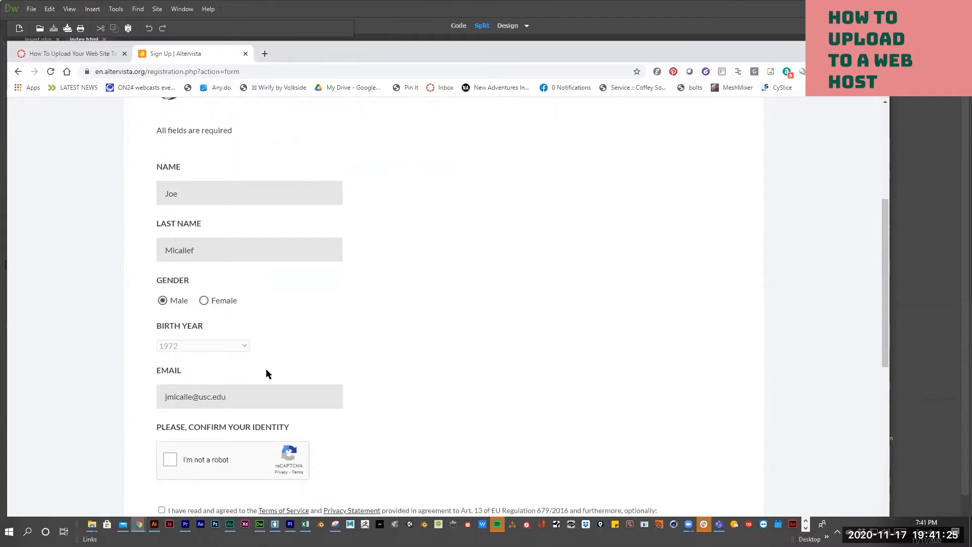
scroll(245, 371, down, 2)
click(176, 359)
click(161, 409)
scroll(395, 372, down, 5)
scroll(395, 368, down, 3)
scroll(332, 371, up, 4)
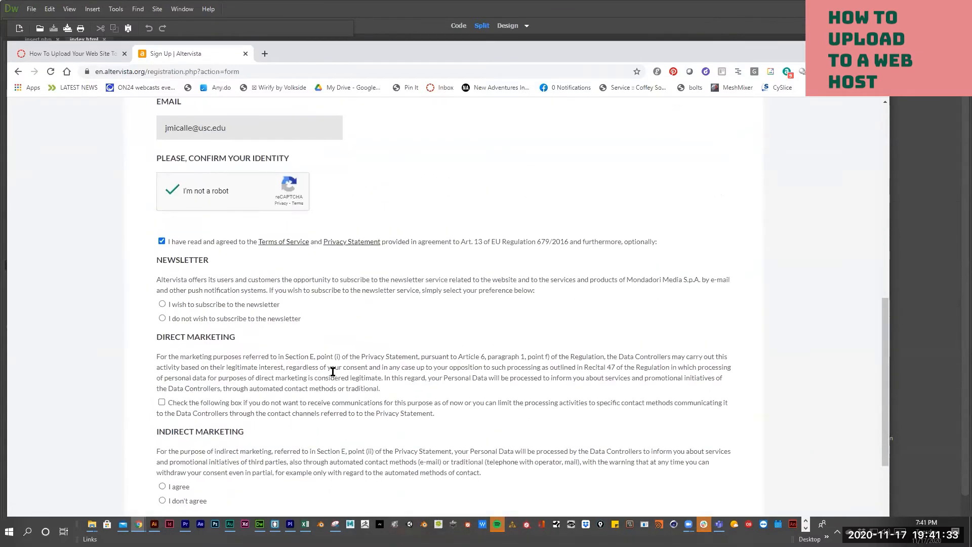
scroll(333, 371, up, 5)
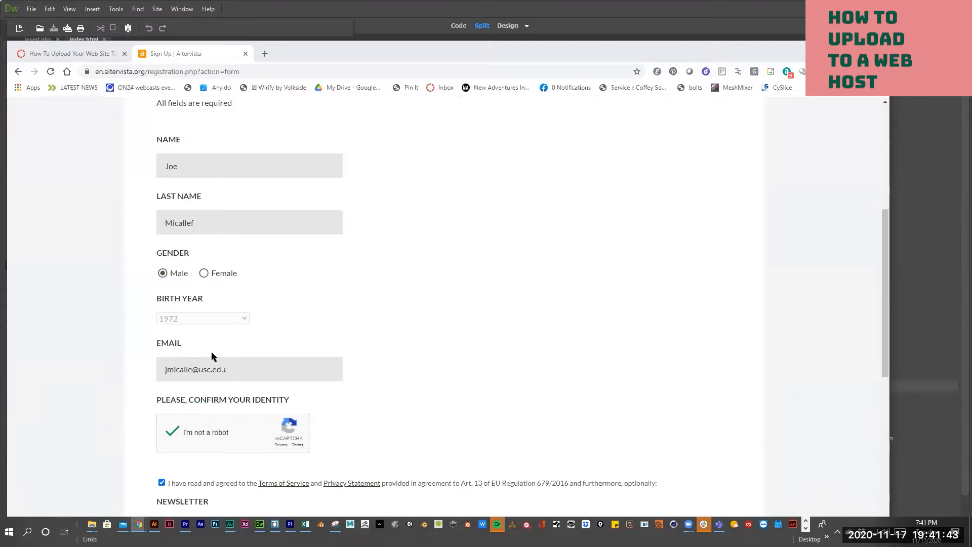
drag(245, 377, 138, 373)
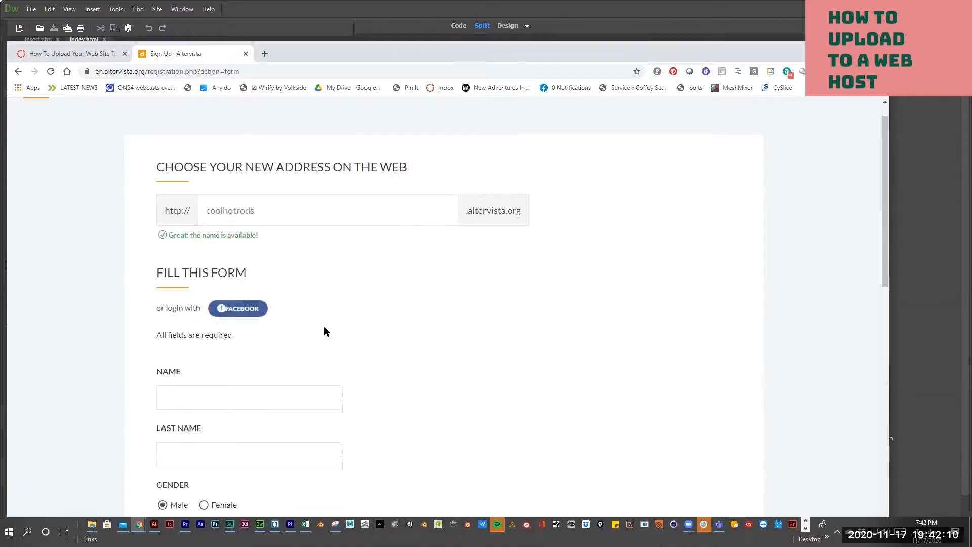
- Fill in the first name and last name fields, correcting the typos
scroll(225, 293, down, 2)
click(225, 293)
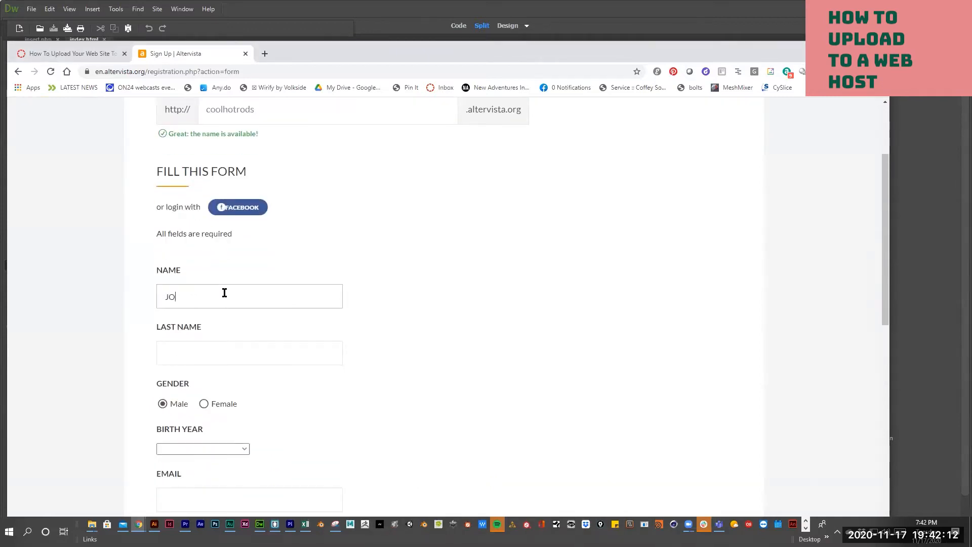
click(224, 351)
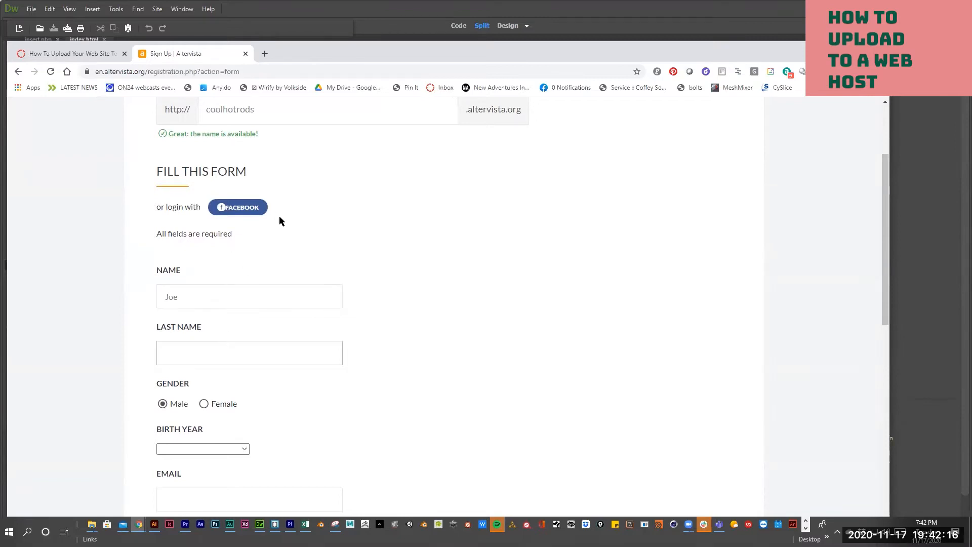
text(HA)
key(BackSpace)
key(BackSpace)
click(177, 354)
text(a)
- Choose 1972 as the birth year
scroll(265, 383, down, 4)
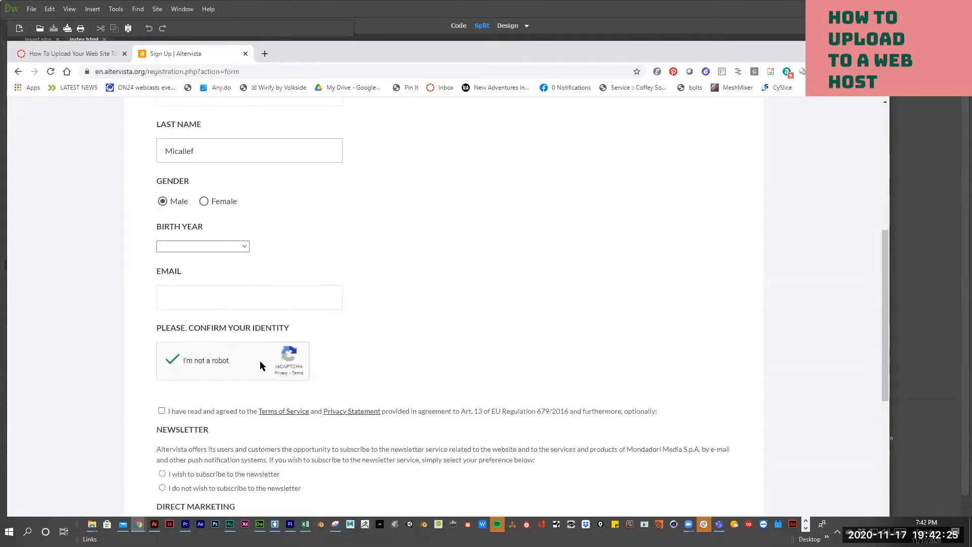
click(220, 248)
scroll(205, 313, down, 8)
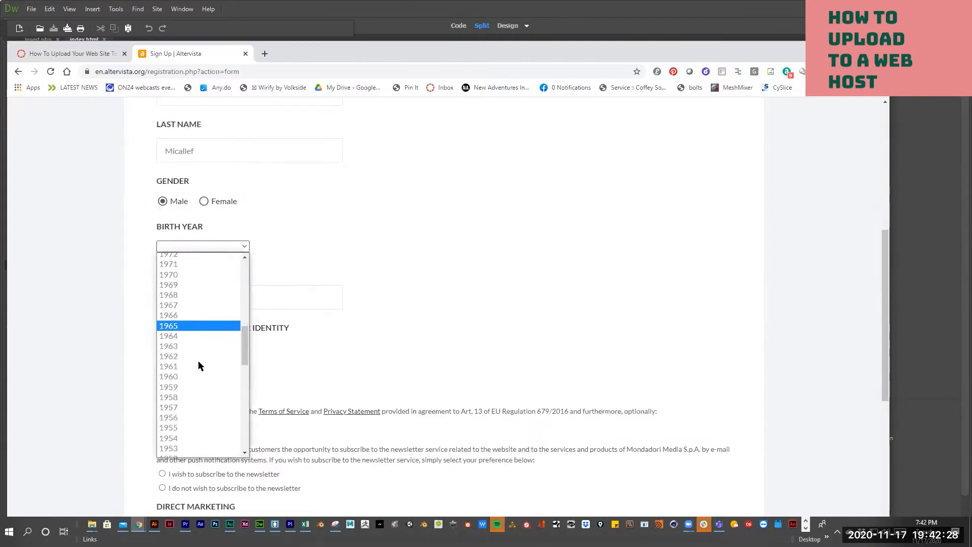
scroll(206, 361, down, 5)
click(176, 394)
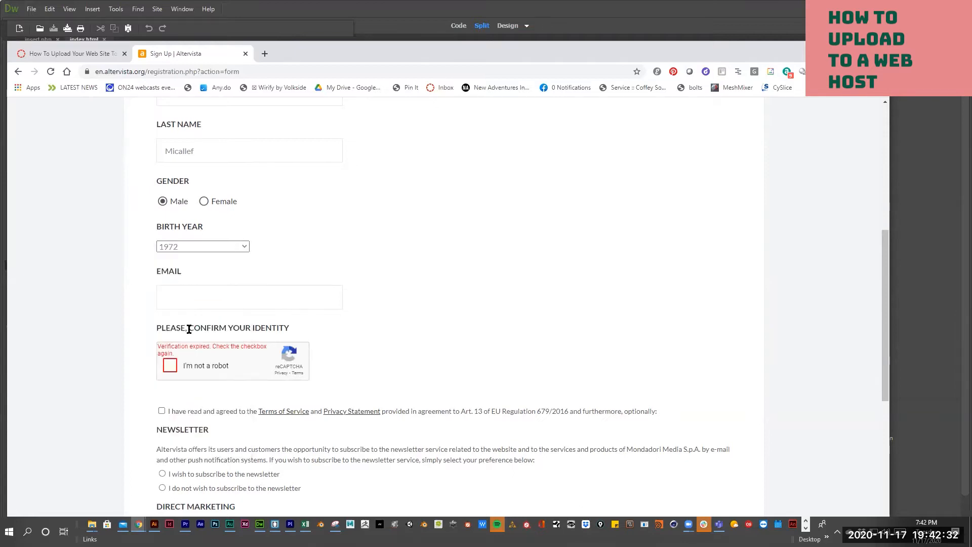
- Redo the expired I'm not a robot check and enter the account e-mail address
click(191, 298)
click(170, 364)
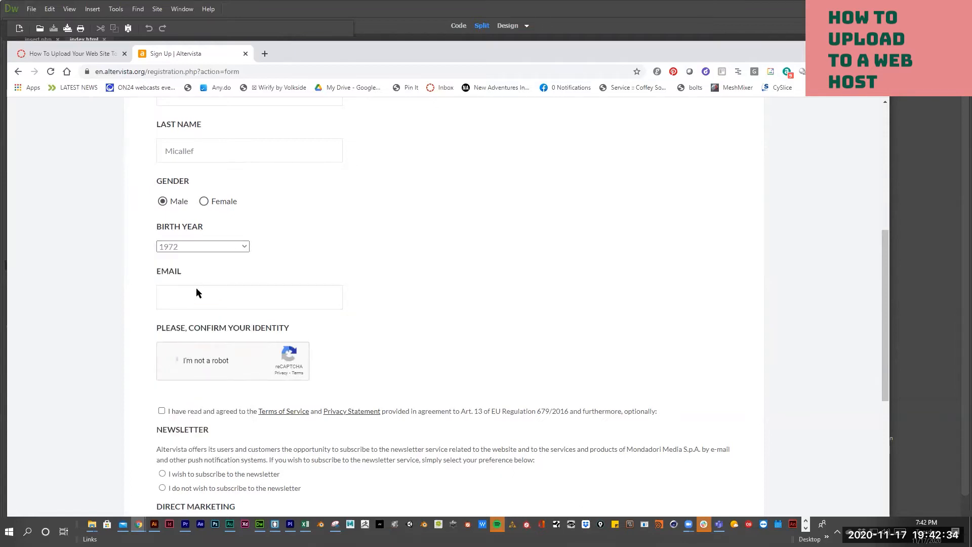
click(196, 296)
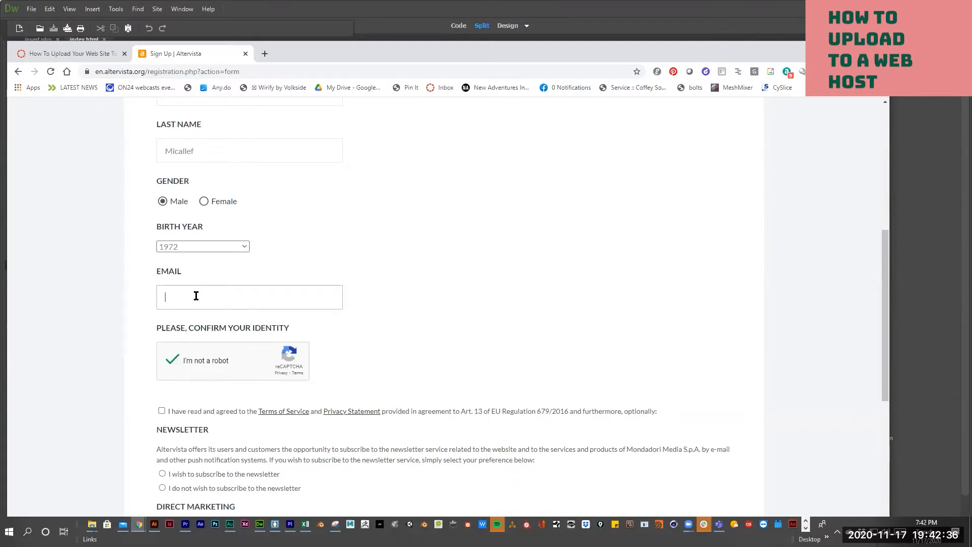
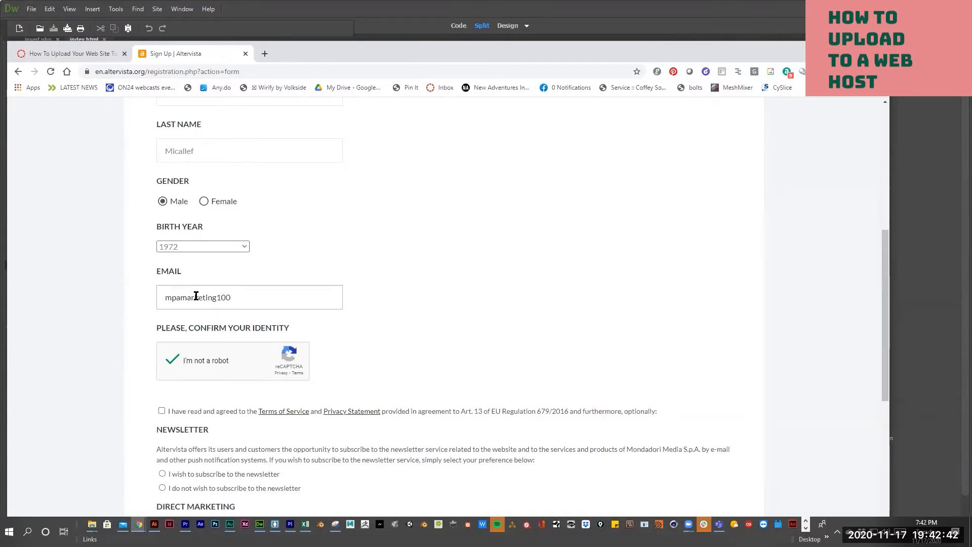
- Accept the terms, decline newsletter, direct and indirect marketing and profiling, then submit the form
scroll(154, 420, down, 1)
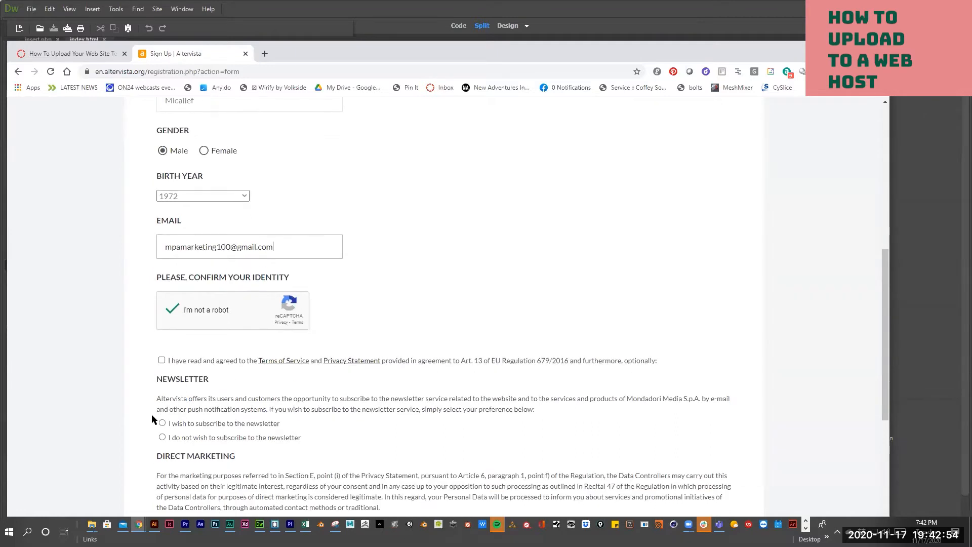
click(159, 360)
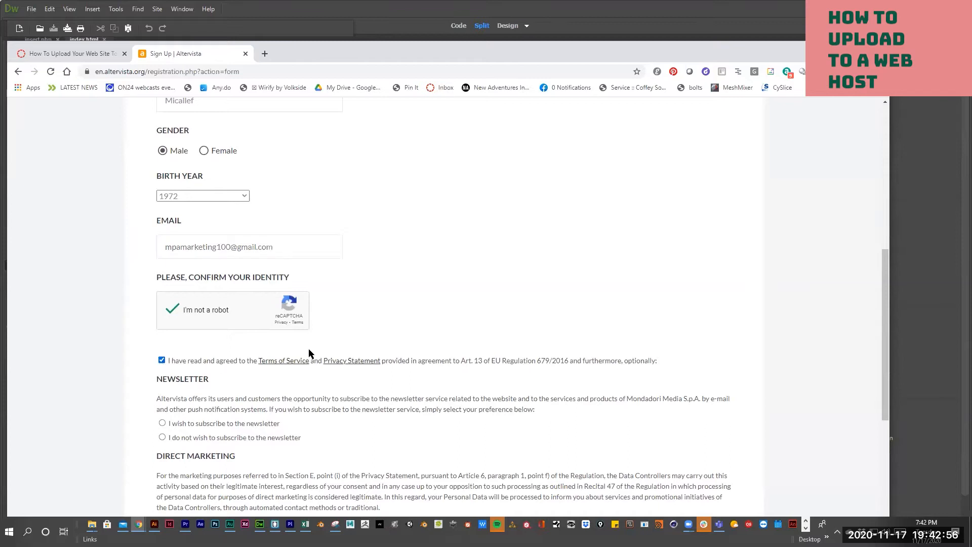
scroll(308, 350, down, 6)
scroll(319, 349, down, 1)
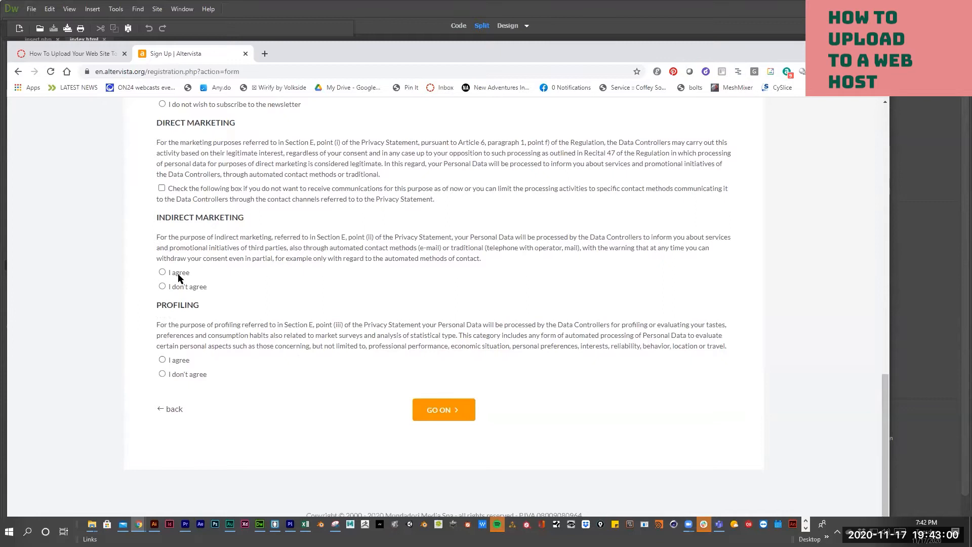
click(161, 286)
click(162, 374)
scroll(193, 232, up, 2)
click(162, 205)
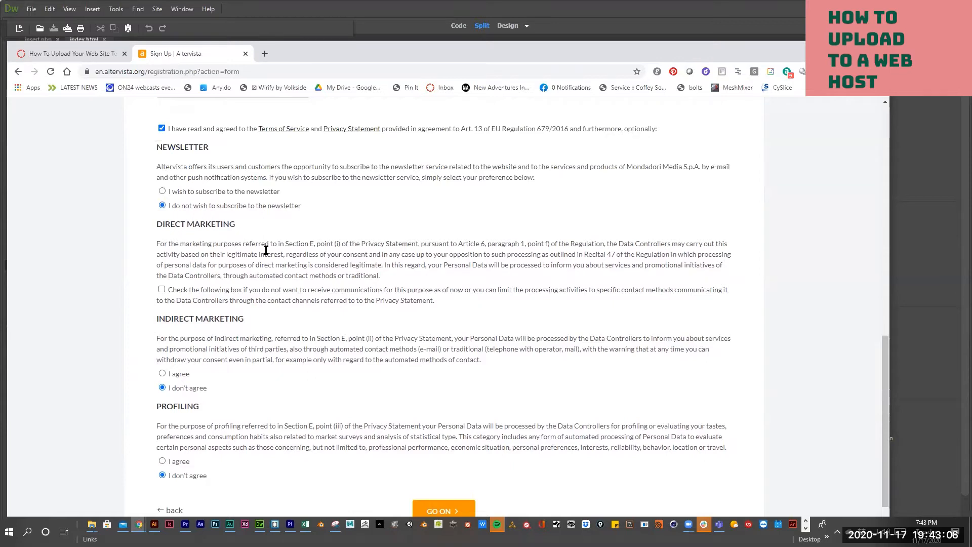
click(162, 289)
scroll(373, 353, down, 3)
click(440, 411)
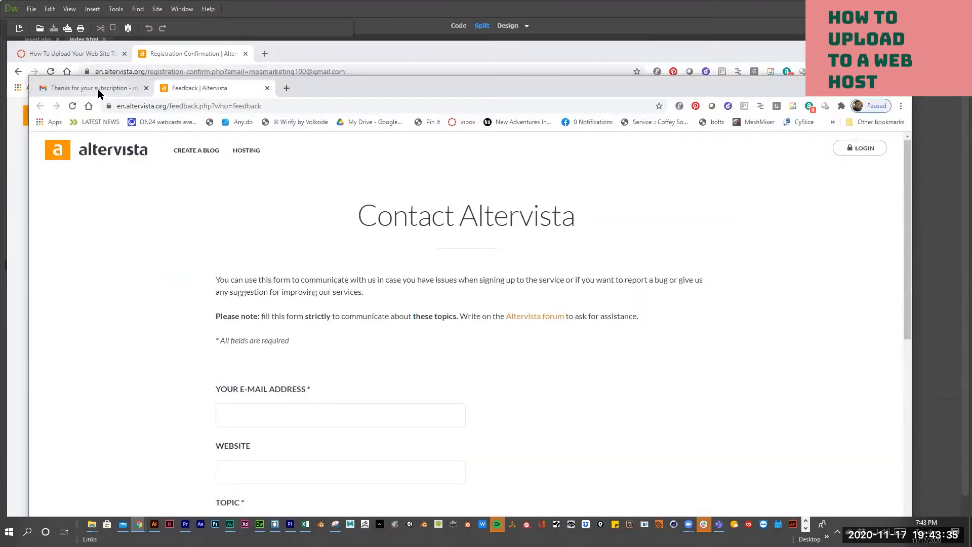
- View the registration confirmation email, then bring up the Welcome to AlterVista email
click(104, 88)
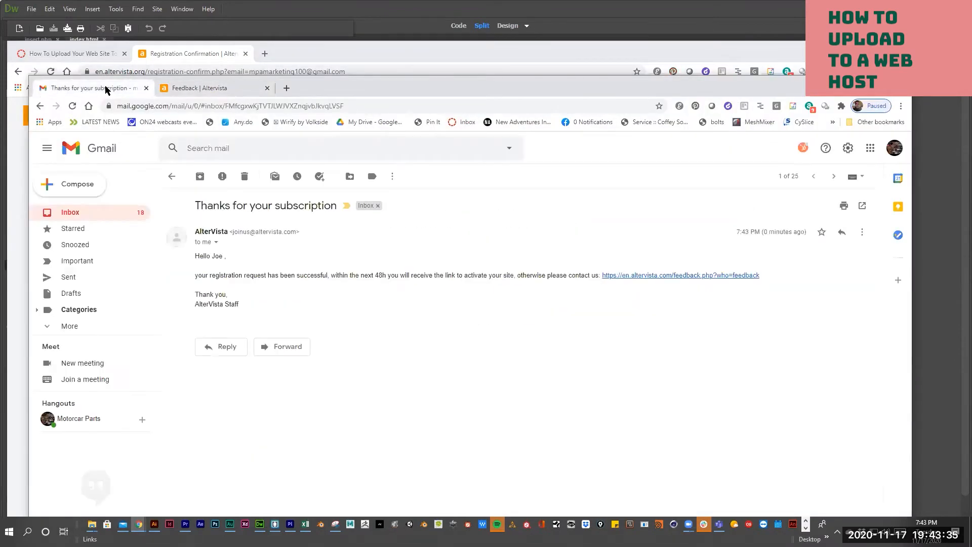
click(72, 106)
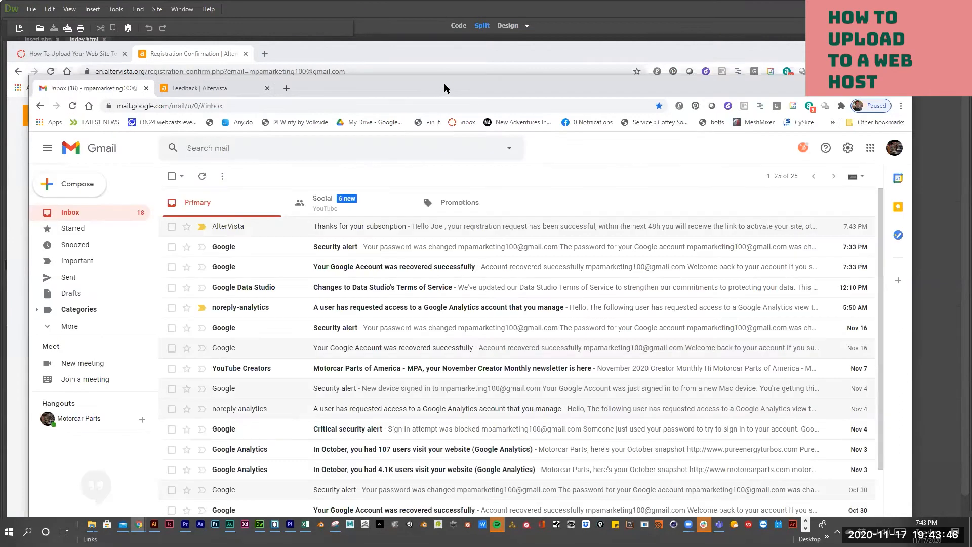
drag(444, 84, 971, 127)
click(18, 74)
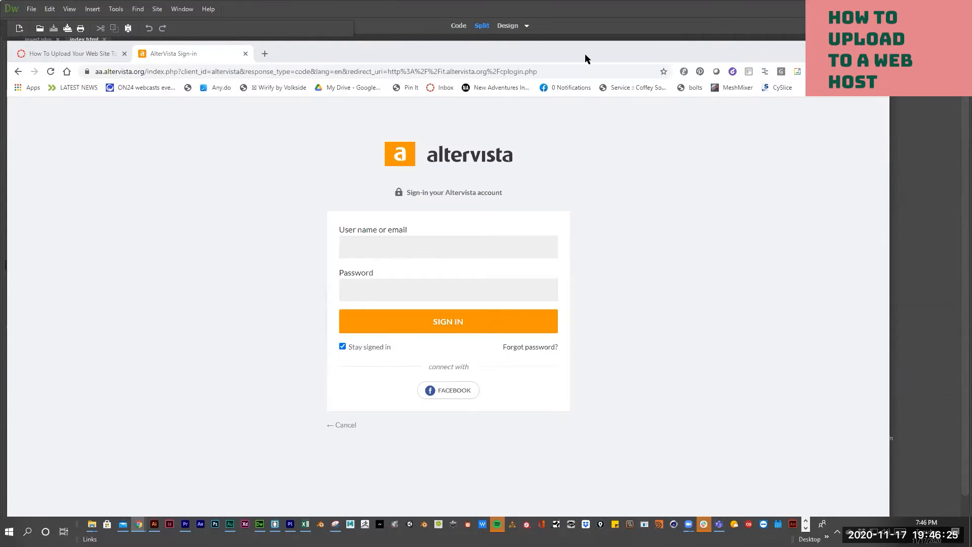
drag(971, 58, 586, 58)
scroll(566, 295, down, 4)
scroll(560, 303, up, 3)
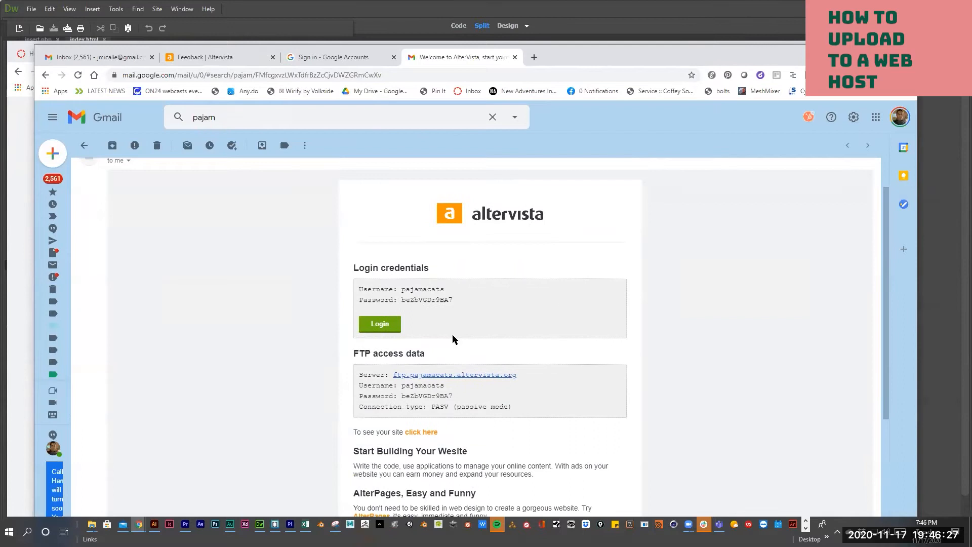
scroll(408, 375, up, 1)
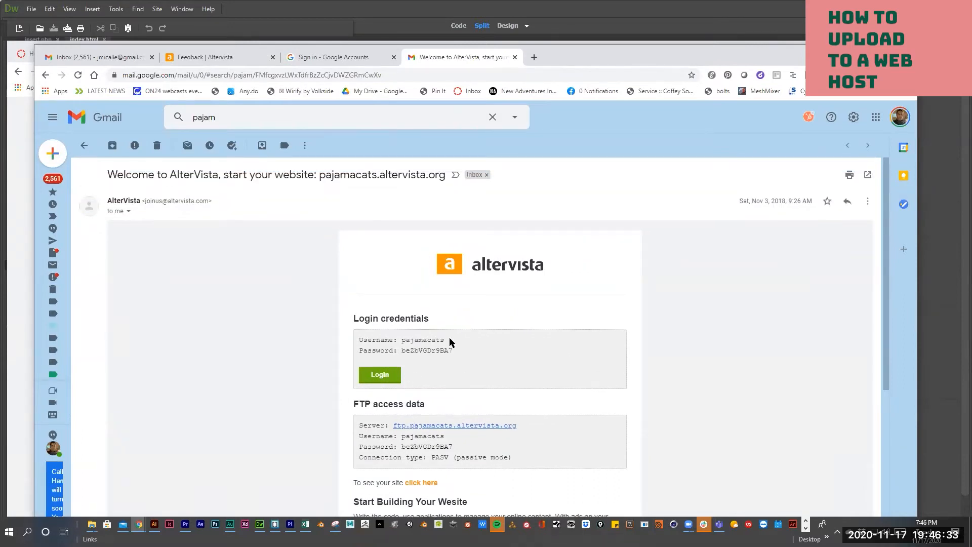
- Review the login and FTP access details and copy the login password
drag(445, 339, 401, 350)
scroll(476, 381, down, 3)
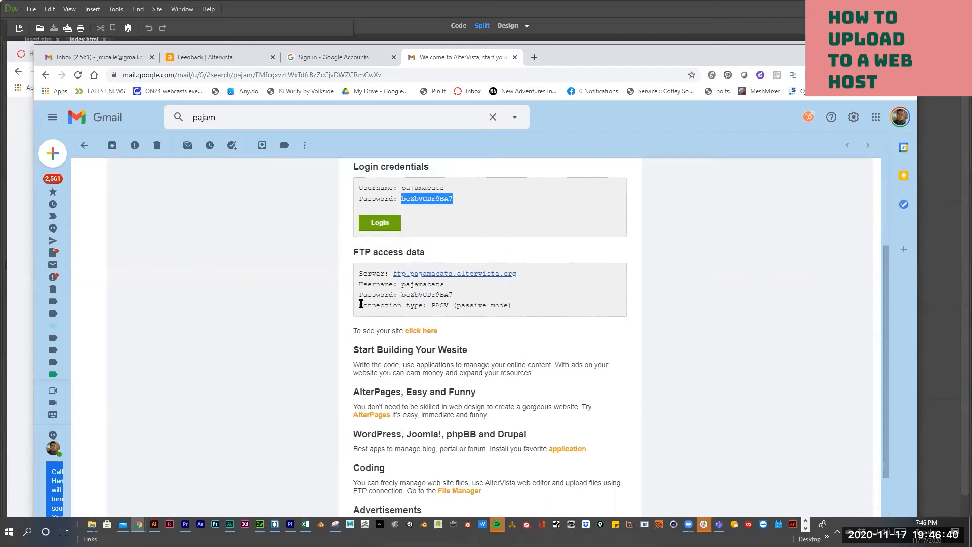
drag(521, 319, 358, 274)
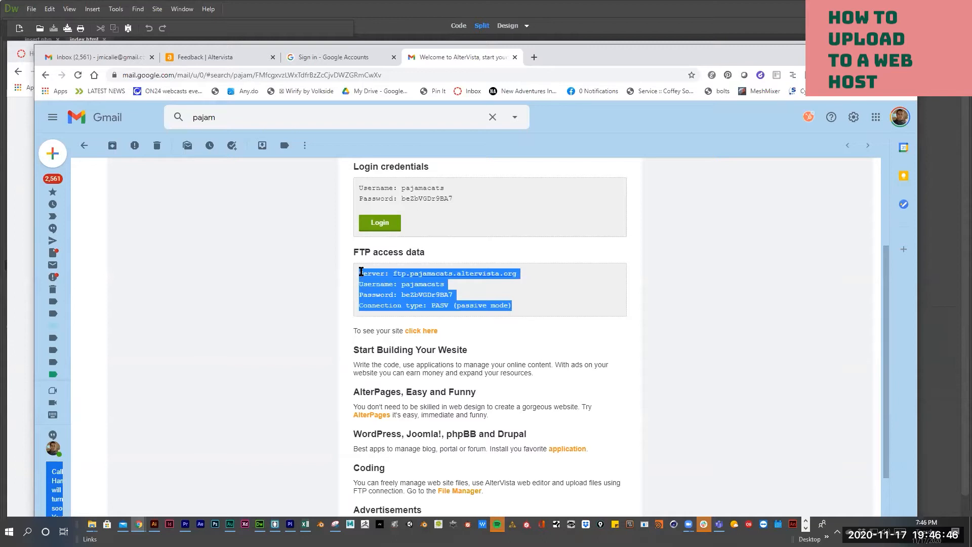
scroll(456, 233, up, 1)
drag(468, 251, 400, 250)
- Sign in via the email's Login link with the account username and pasted password, saving it in Chrome
click(387, 272)
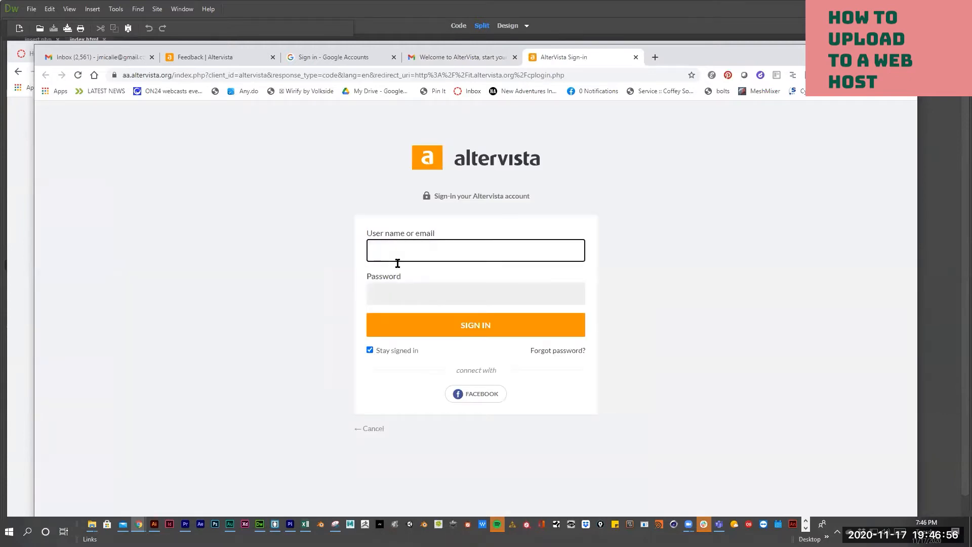
text(pajamacats)
key(Tab)
key(ctrl+v)
click(424, 328)
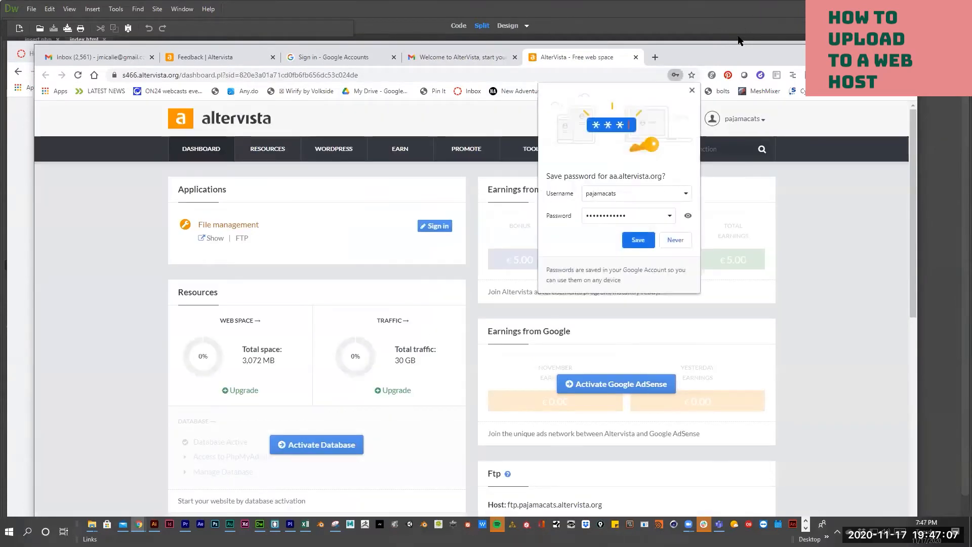
click(637, 240)
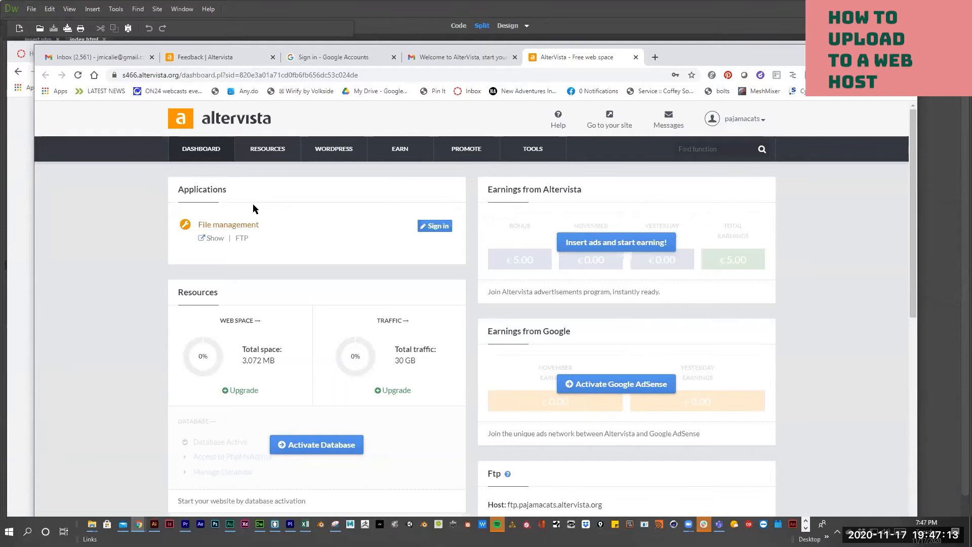
scroll(259, 197, down, 2)
scroll(262, 196, up, 2)
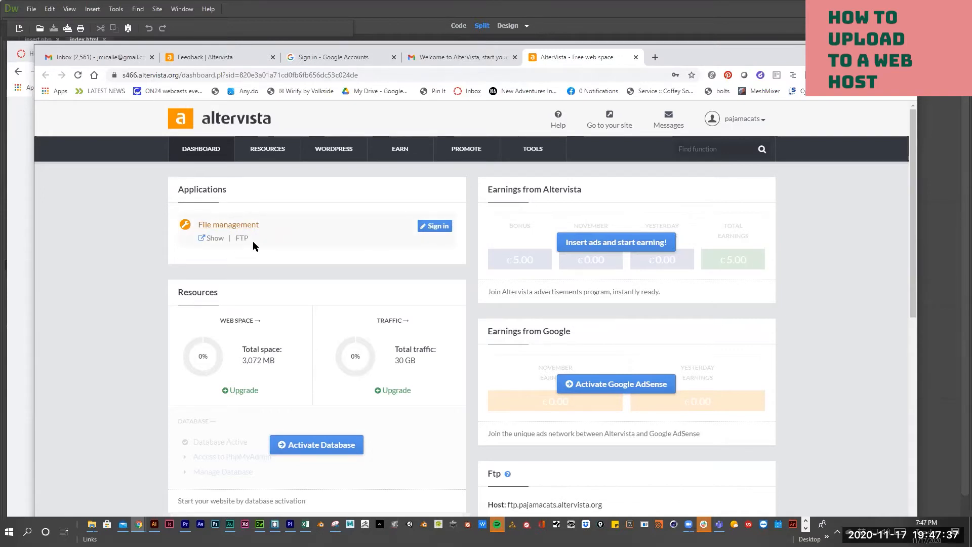
- Look at File management, then return to the dashboard and open the FTP settings page
click(242, 225)
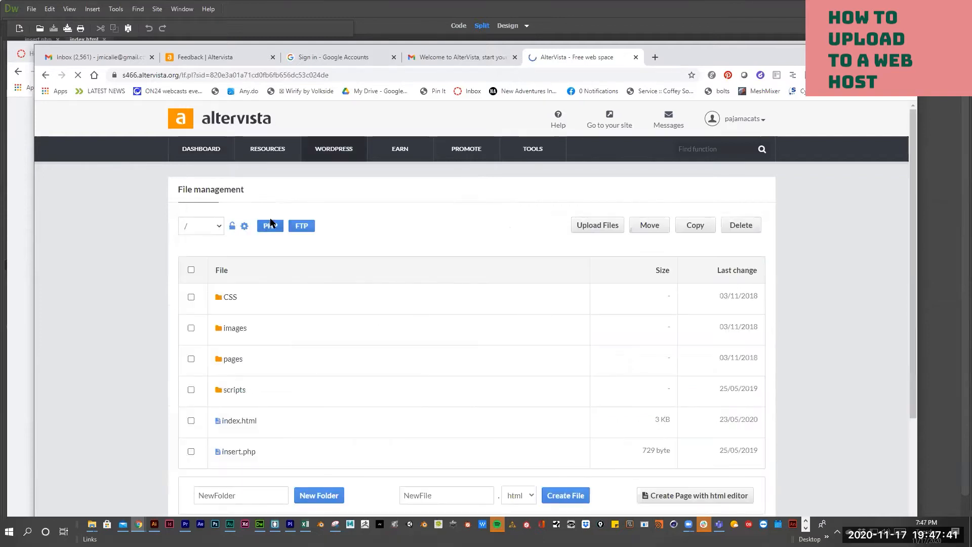
click(46, 76)
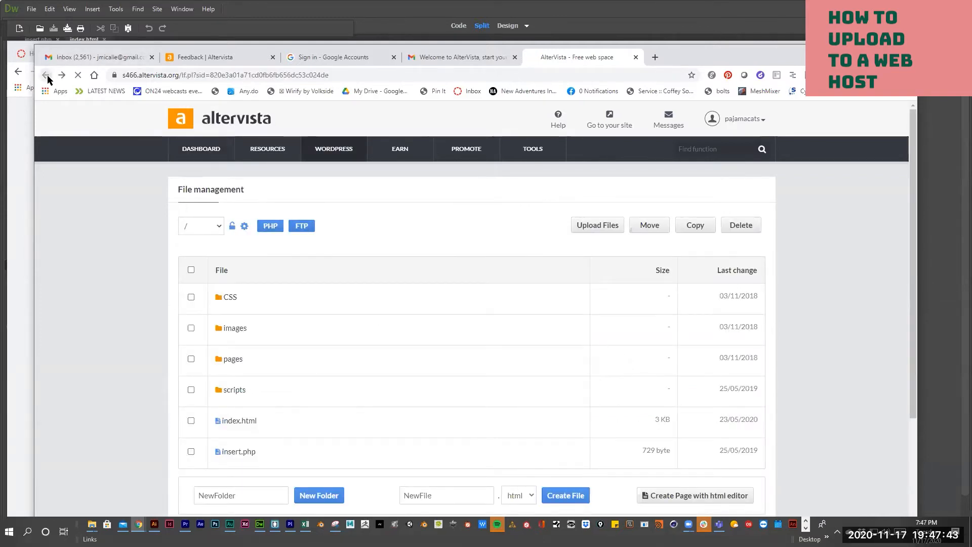
click(242, 239)
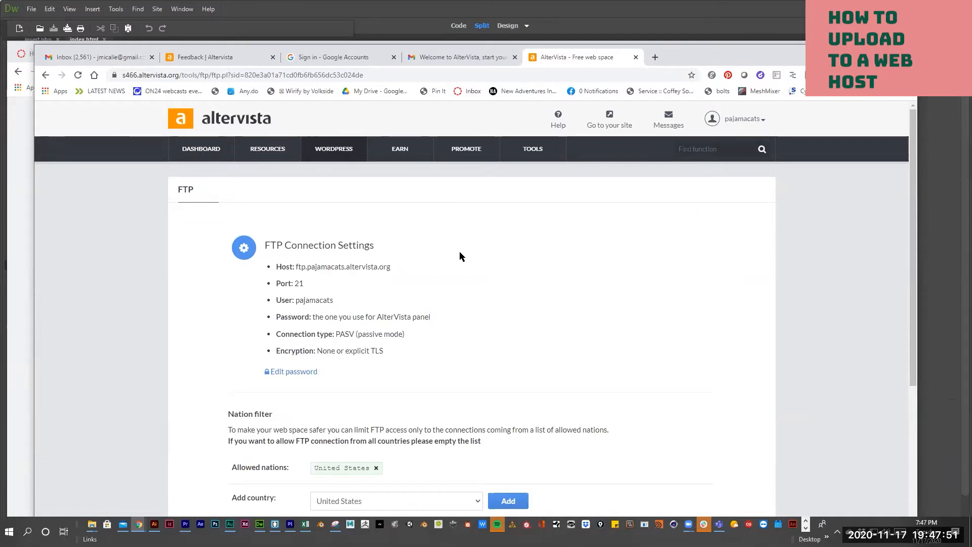
- Review the FTP host address, port 21 and PASV passive connection type
scroll(451, 254, down, 1)
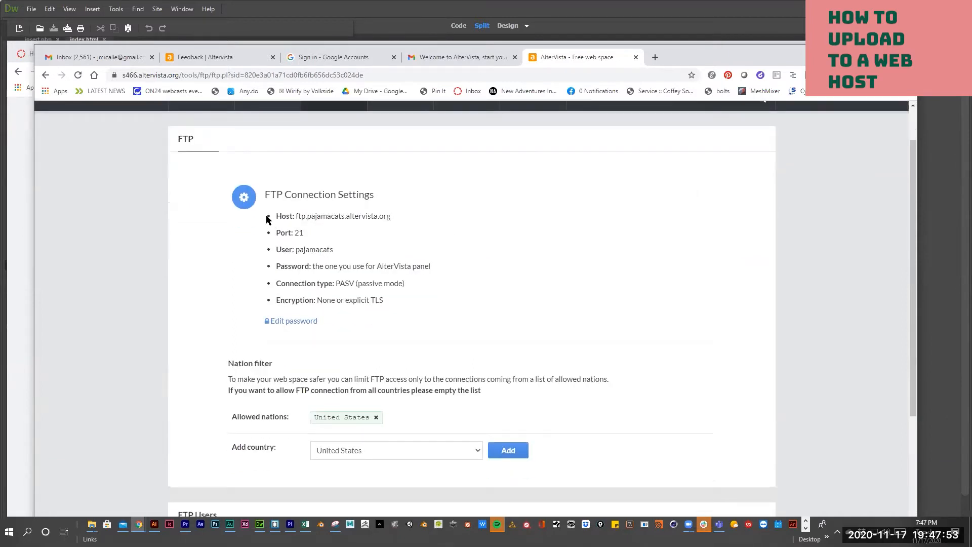
drag(392, 216, 292, 233)
click(336, 249)
drag(335, 282, 353, 281)
drag(405, 283, 335, 283)
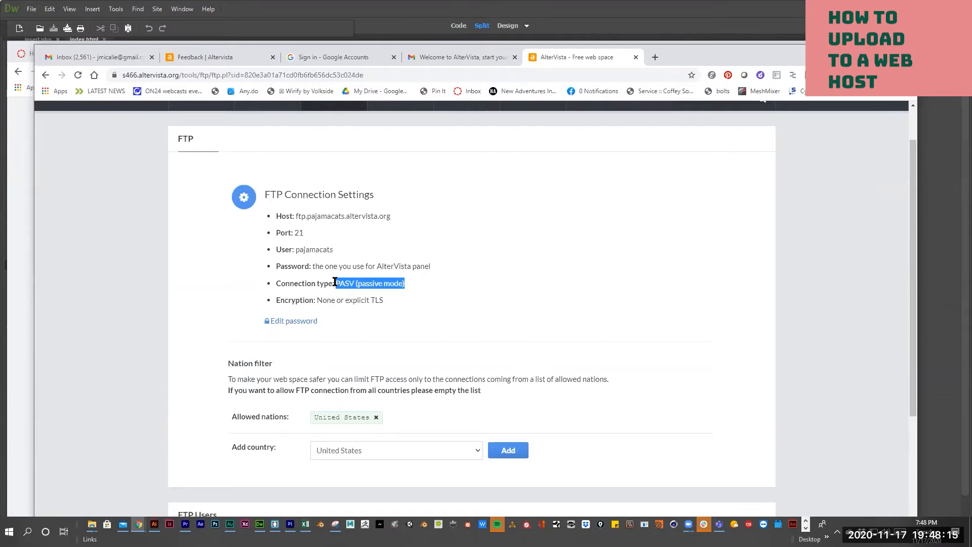
click(441, 312)
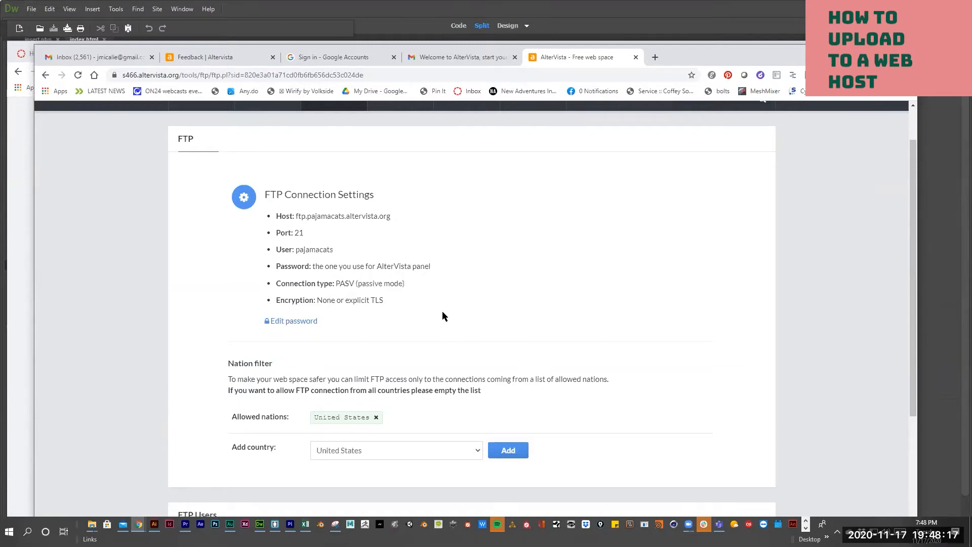
scroll(368, 356, down, 4)
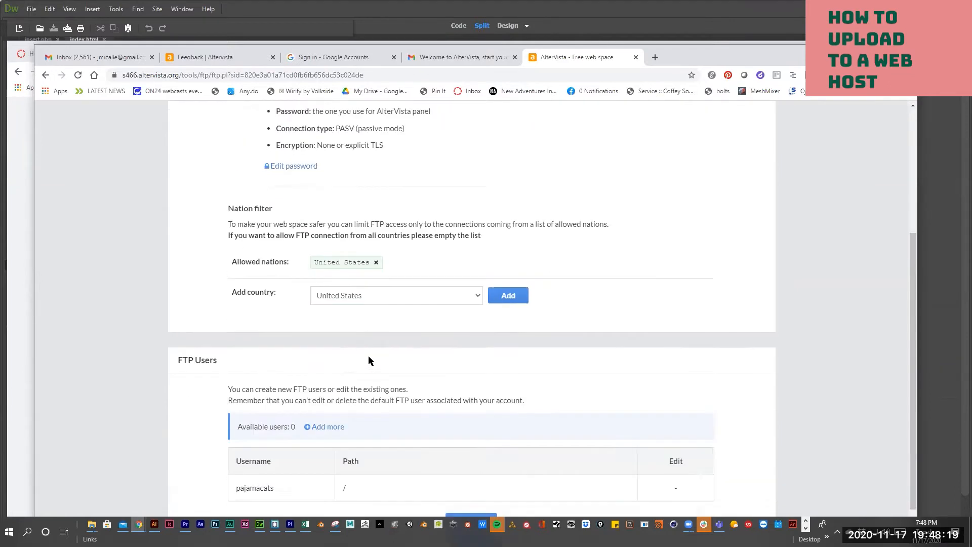
scroll(369, 355, up, 3)
scroll(368, 355, up, 2)
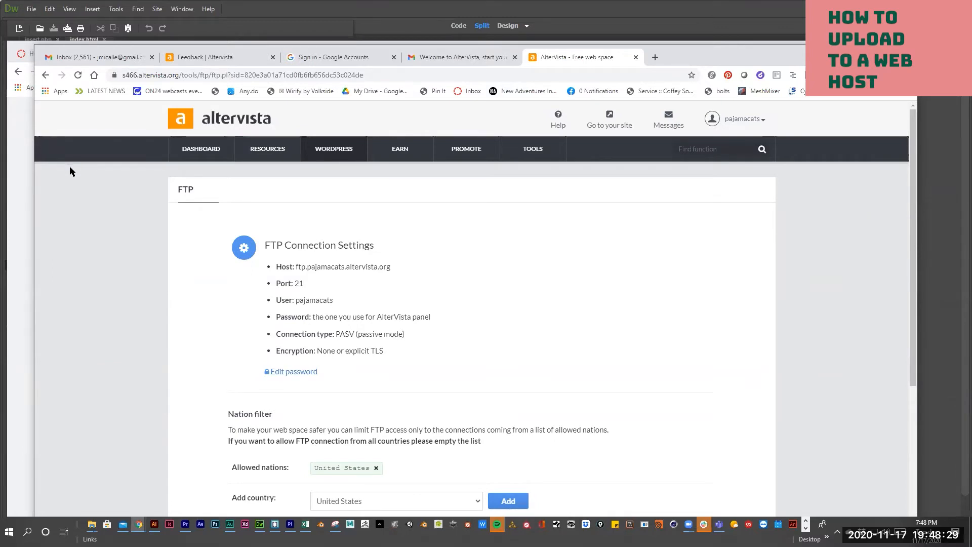
- Scroll the Canvas tutorial through the file-management and FTP steps, then switch to the AlterVista Sign-in tab
click(25, 215)
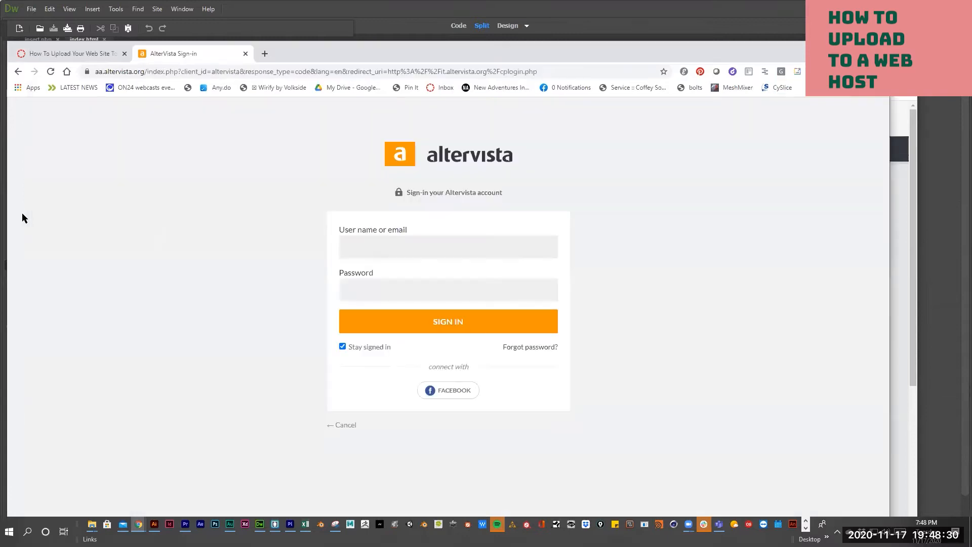
click(79, 54)
scroll(377, 332, down, 8)
scroll(377, 334, down, 3)
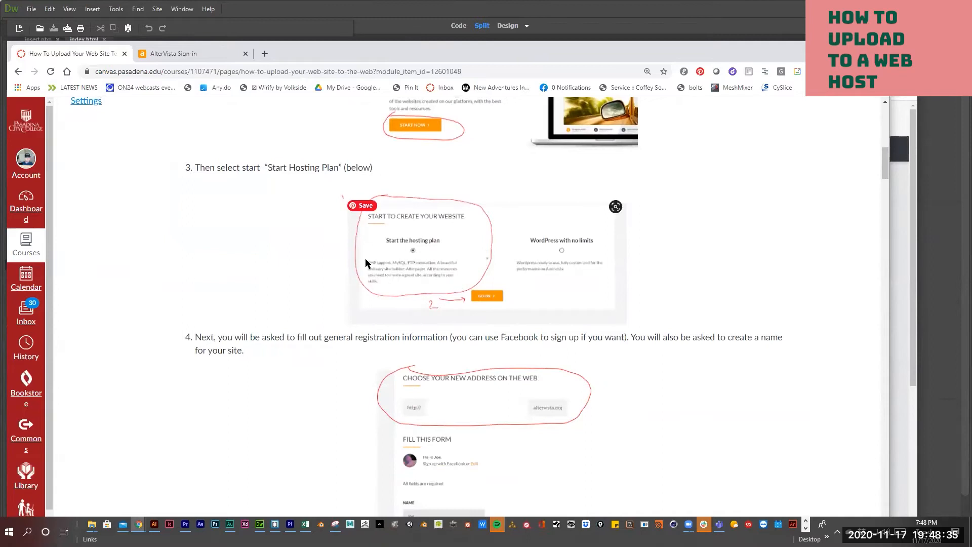
scroll(408, 337, down, 6)
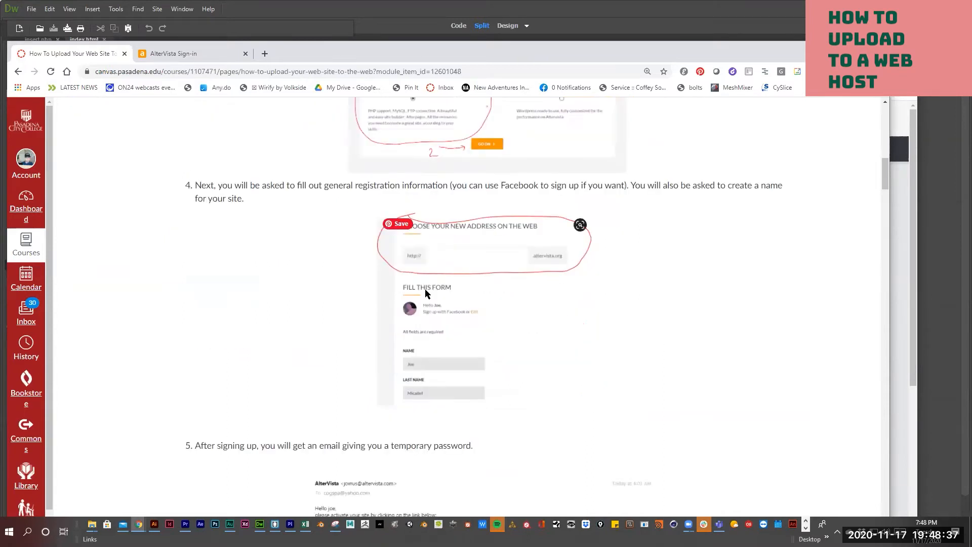
scroll(405, 313, down, 3)
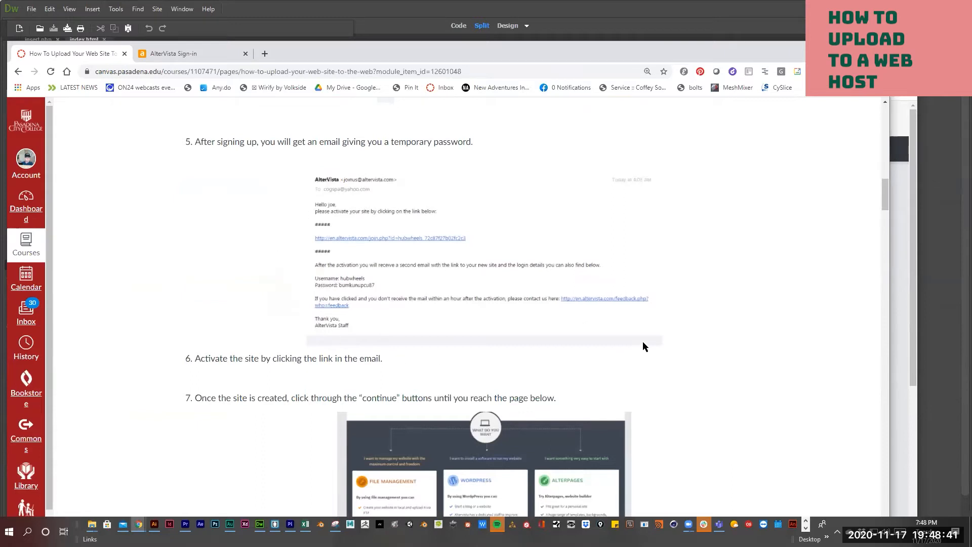
scroll(306, 263, down, 2)
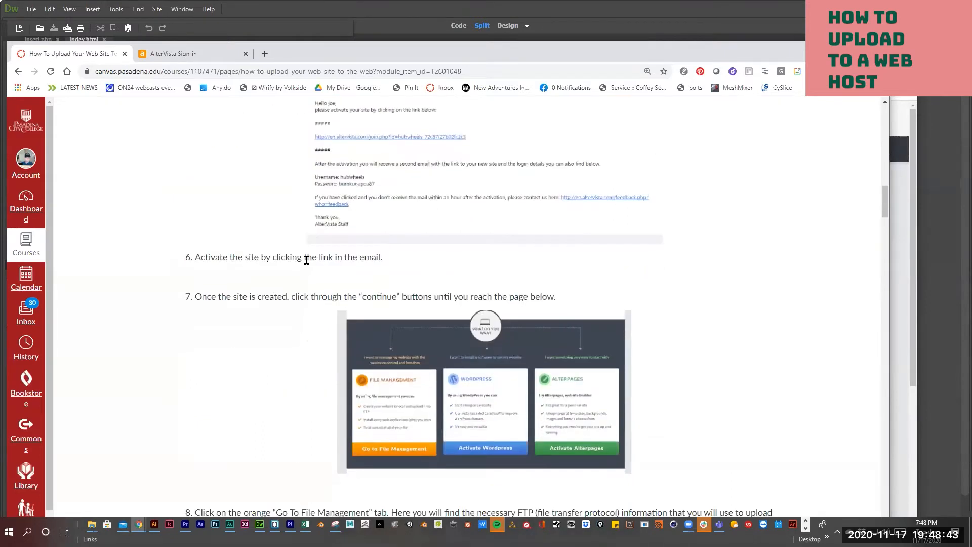
scroll(318, 352, down, 2)
scroll(317, 351, down, 1)
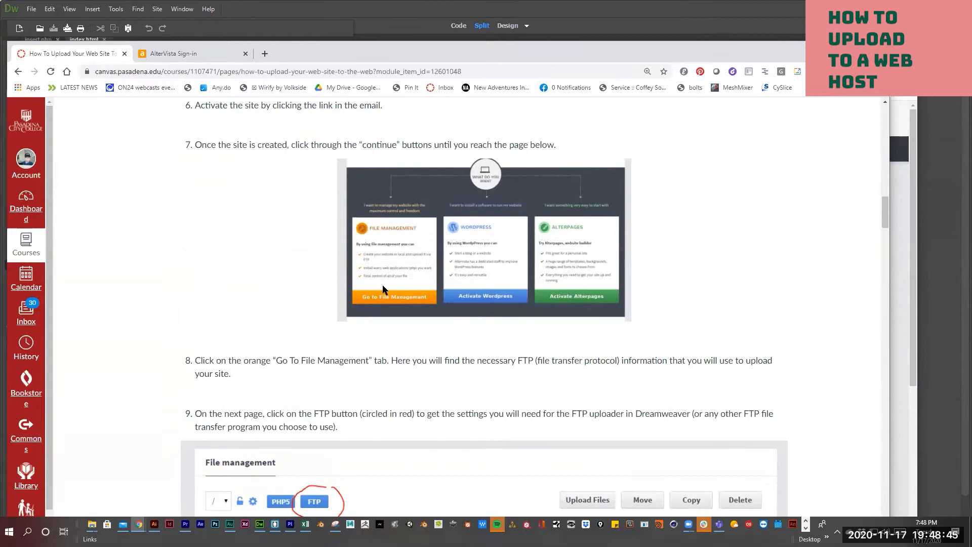
scroll(399, 285, down, 5)
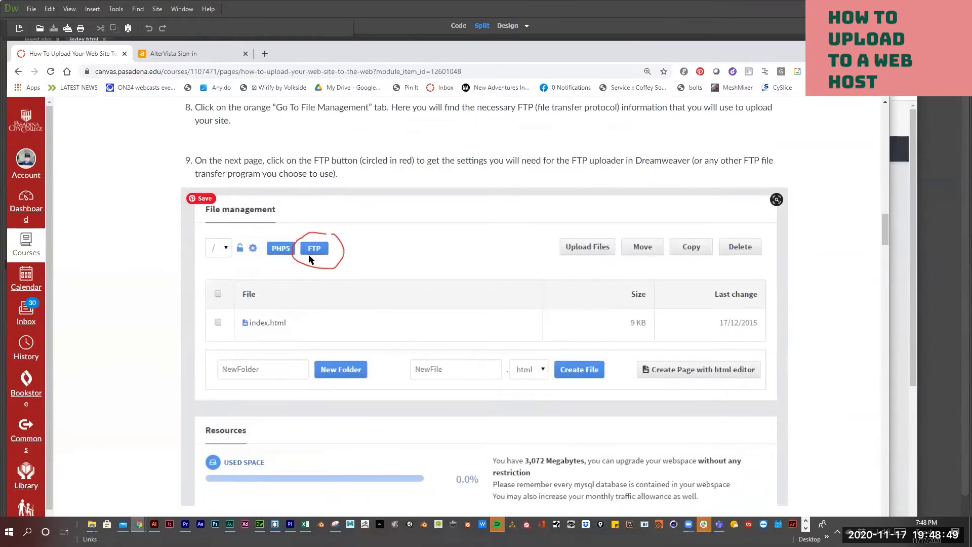
scroll(308, 255, down, 3)
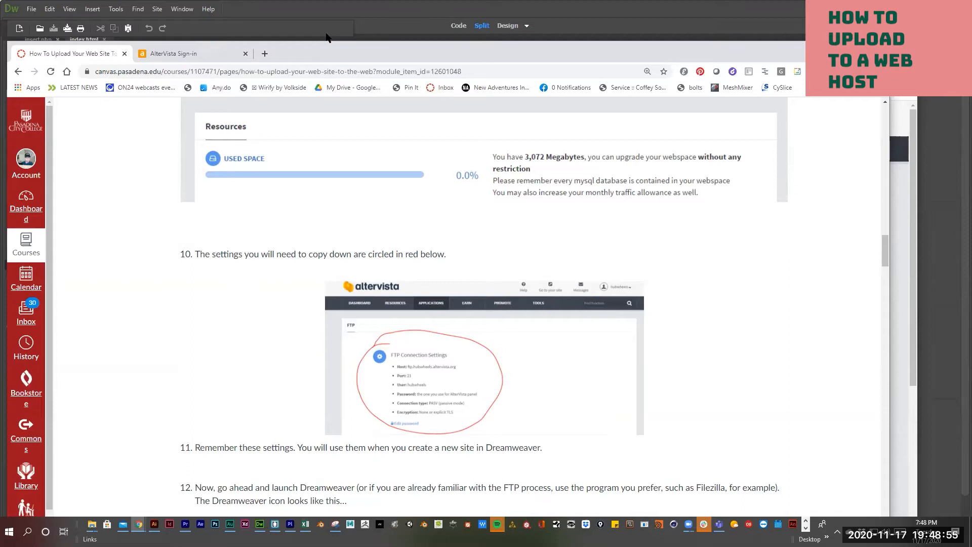
click(189, 56)
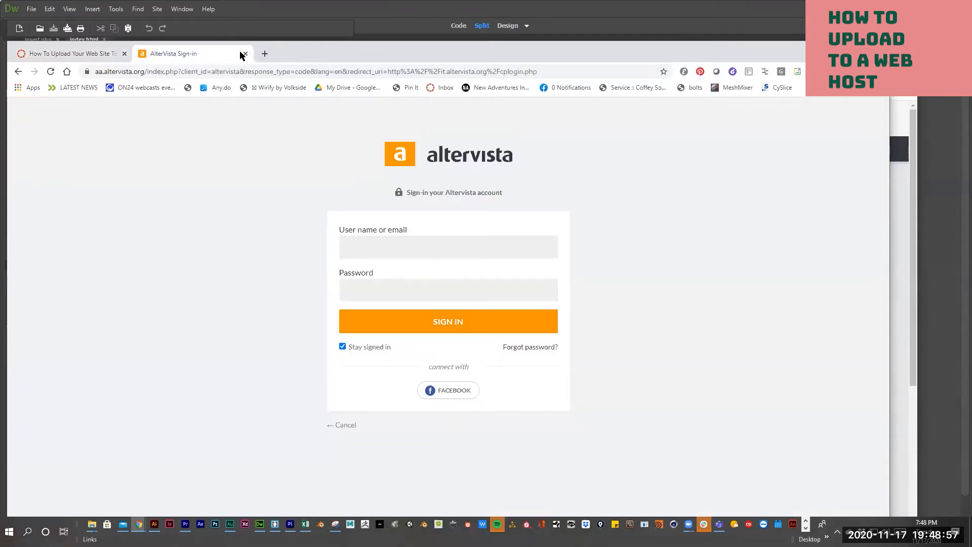
- Minimize the sign-in window to view the FTP settings, then minimize Chrome to return to Dreamweaver's index.html
click(831, 49)
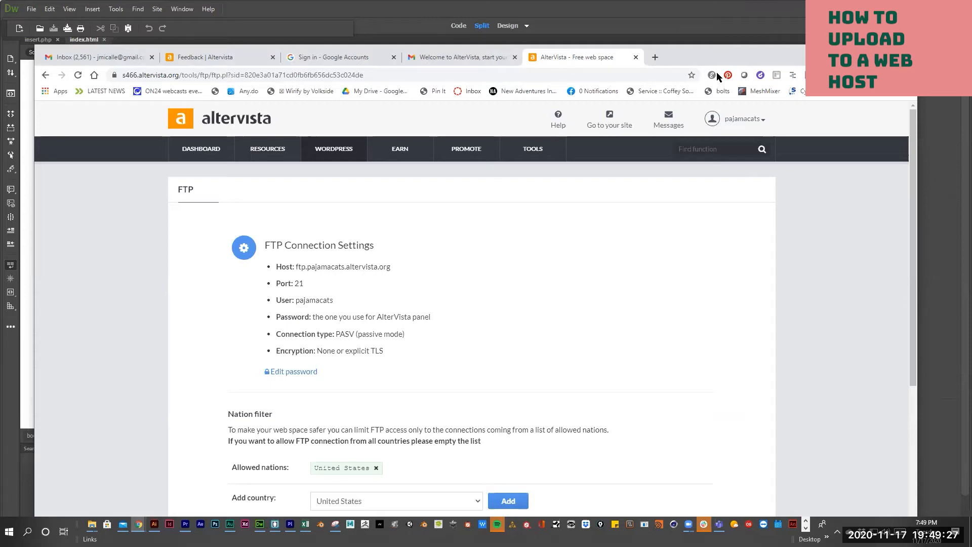
click(859, 52)
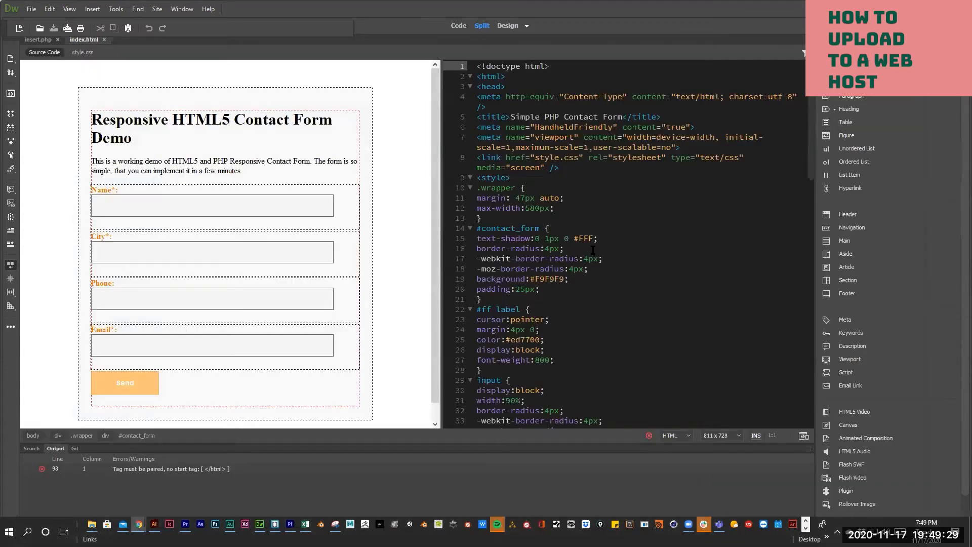
- Select the contact form's Send button, restore the Dreamweaver window, and show the File menu
click(37, 403)
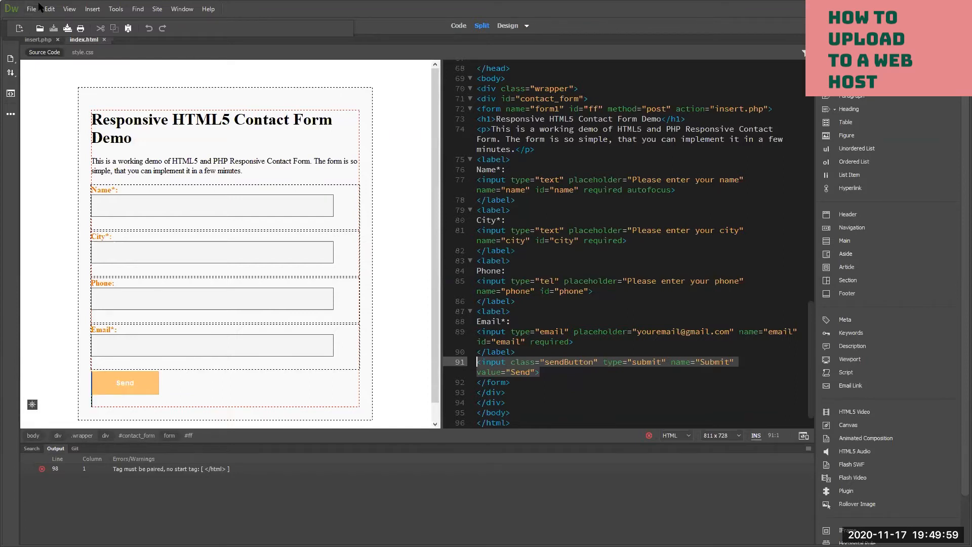
drag(39, 3, 64, 3)
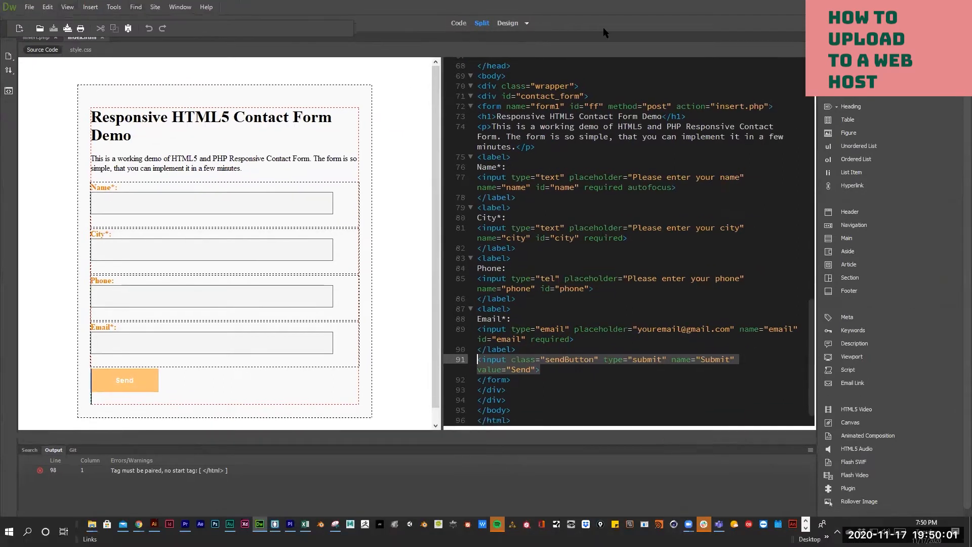
click(29, 7)
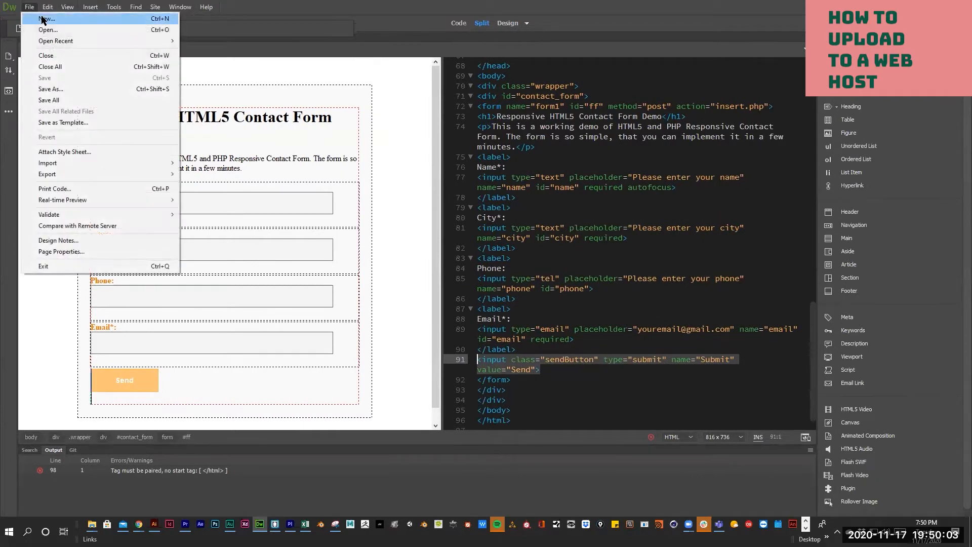
- Create a new blank HTML document, Untitled-1, after glancing at Site Templates
click(43, 19)
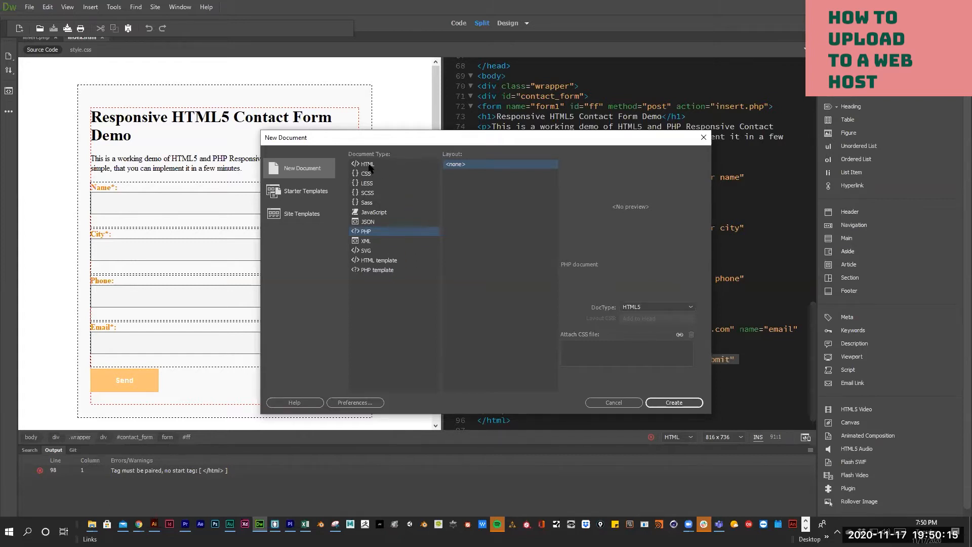
click(311, 216)
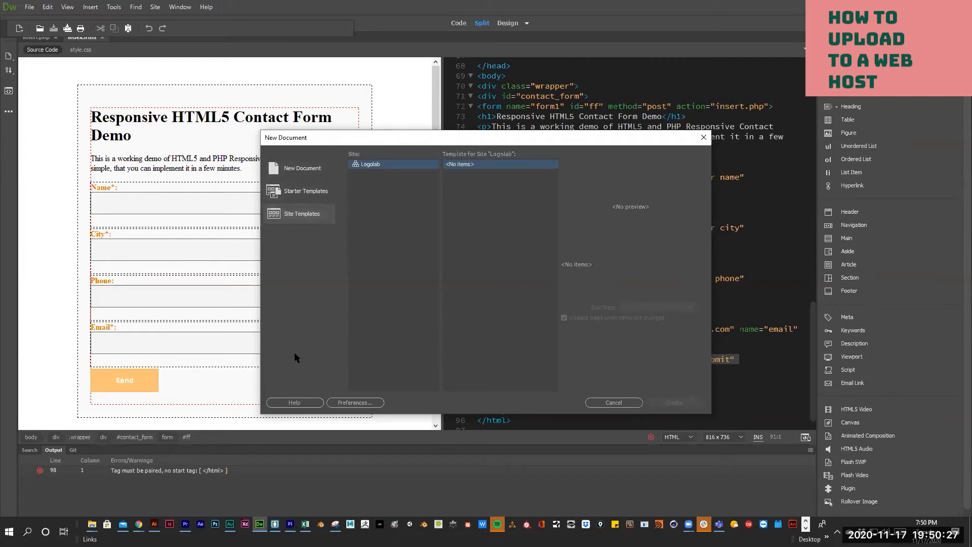
click(305, 172)
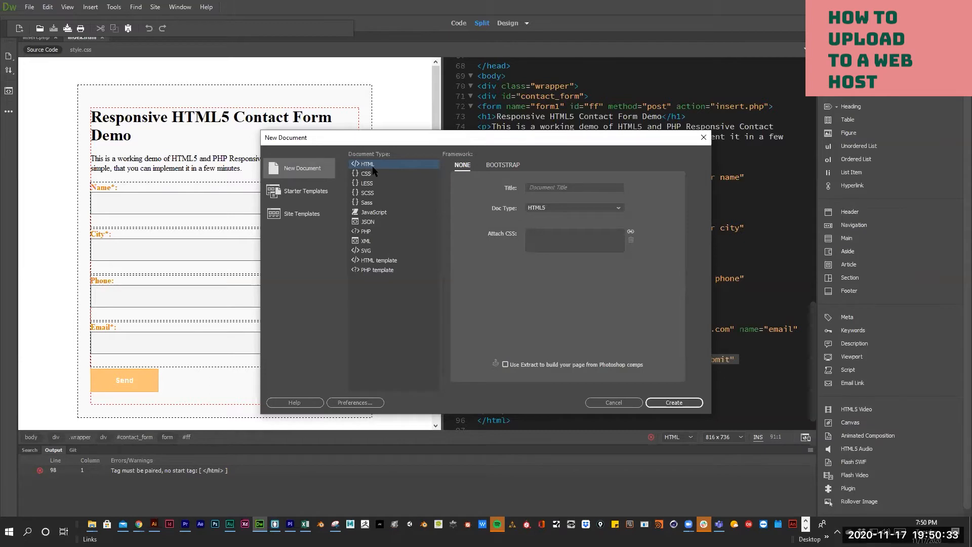
click(676, 402)
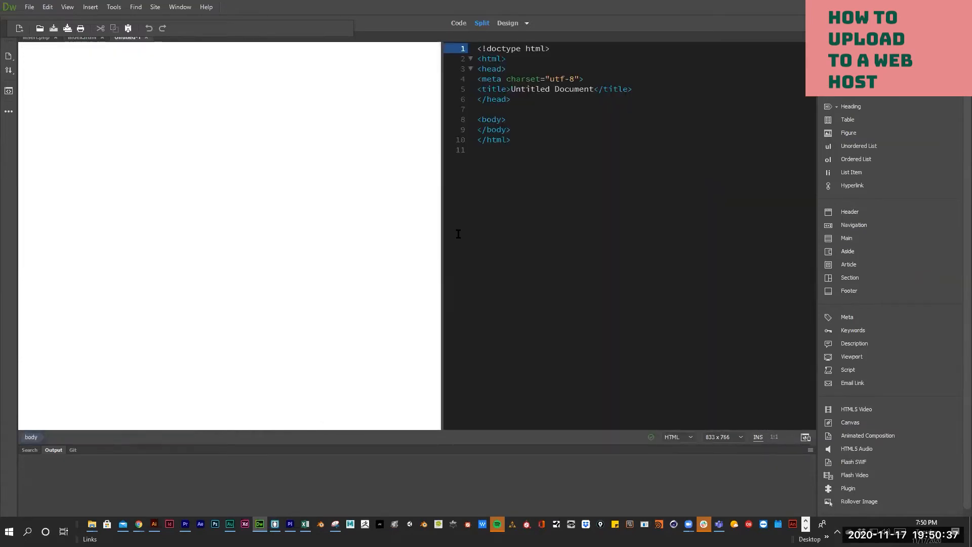
- Start a new site and enter Hotrods as its name
click(160, 7)
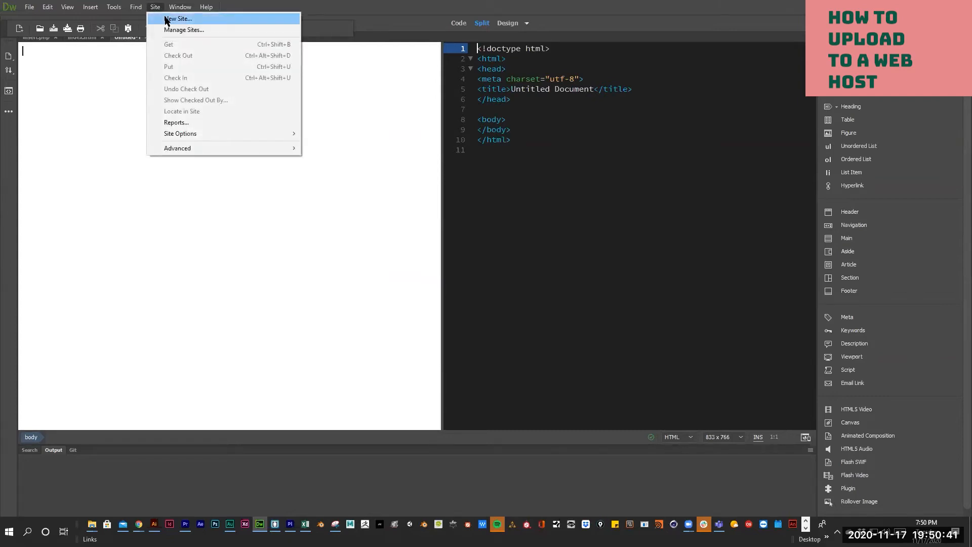
click(166, 19)
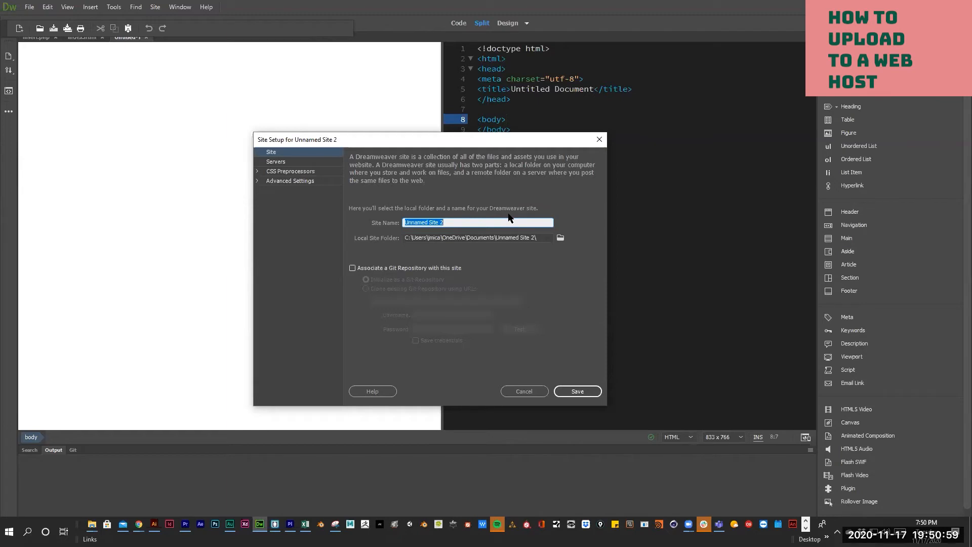
text(HHotrods)
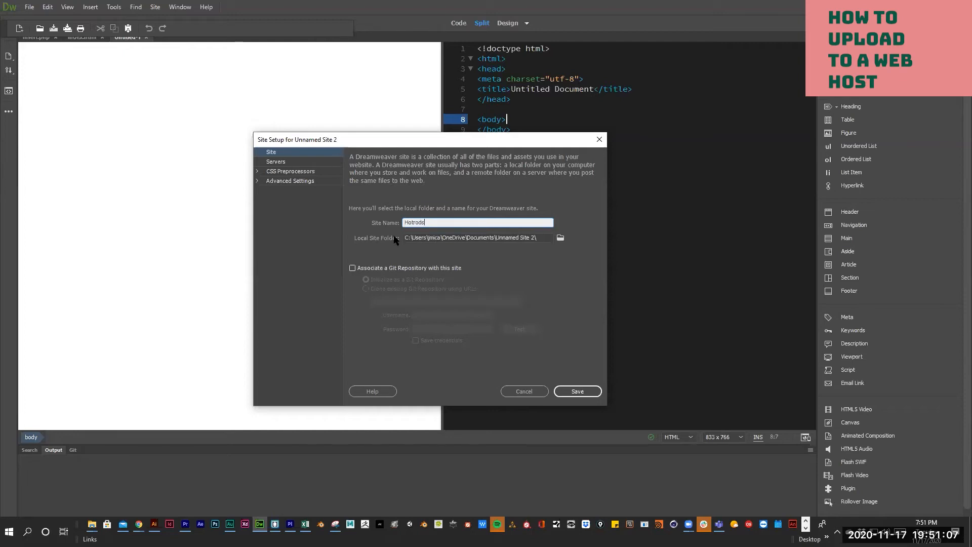
- Set the local site folder to a hotrods folder in Documents and save the site
click(423, 238)
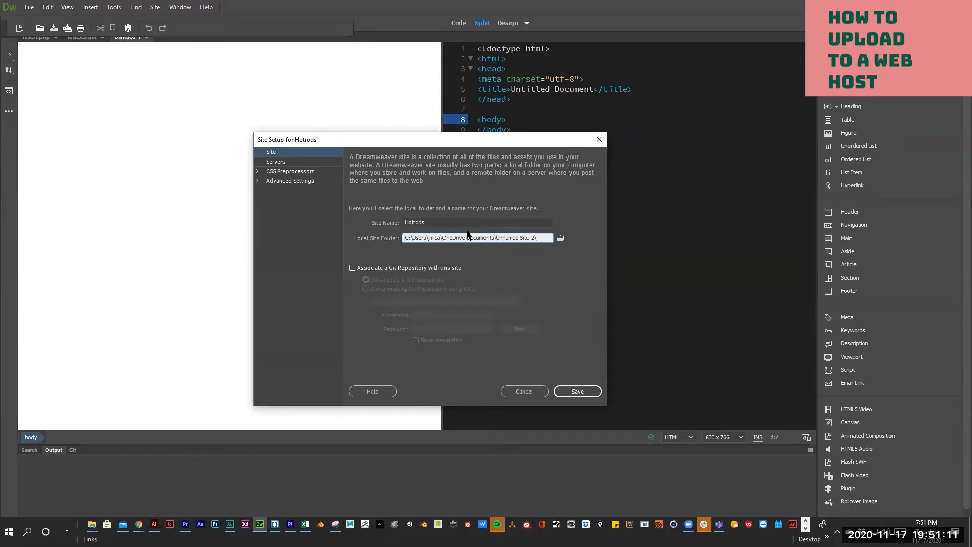
click(529, 236)
drag(514, 237, 550, 248)
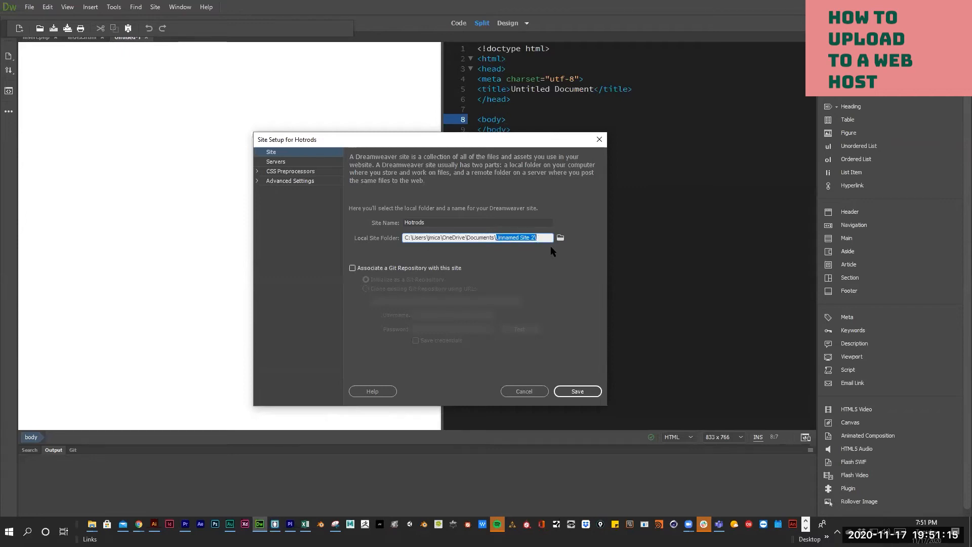
text(hit)
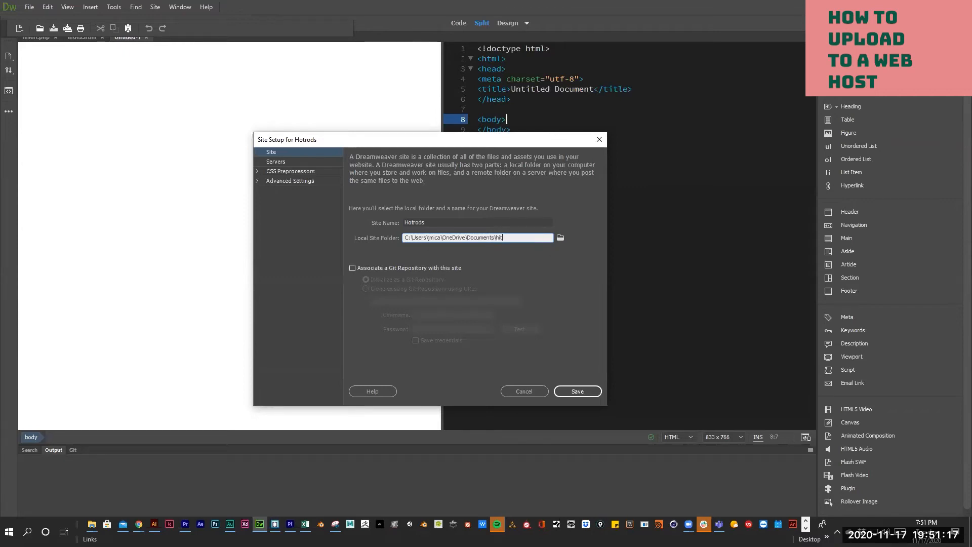
key(BackSpace)
text(otrods)
click(578, 392)
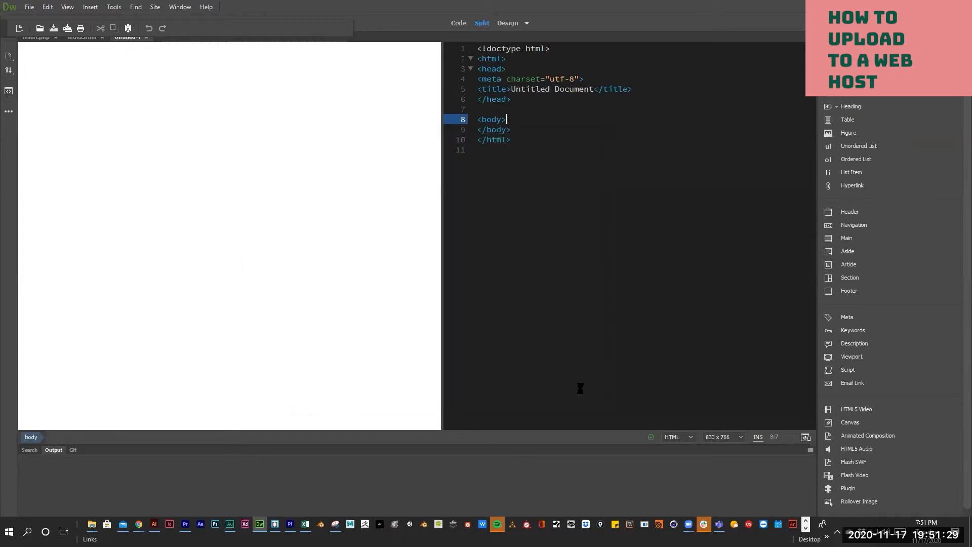
click(156, 7)
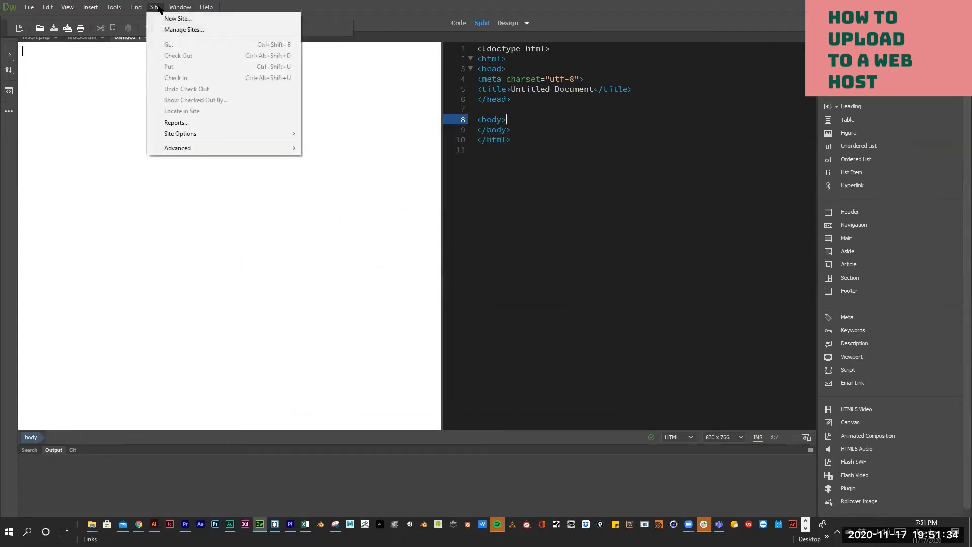
- Reopen the Hotrods site's settings from the Manage Sites list
click(166, 30)
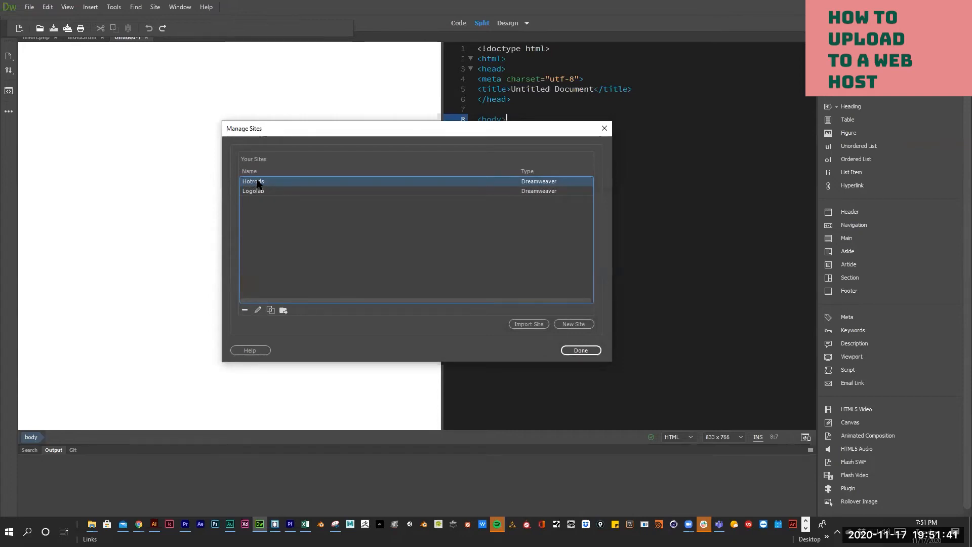
click(258, 310)
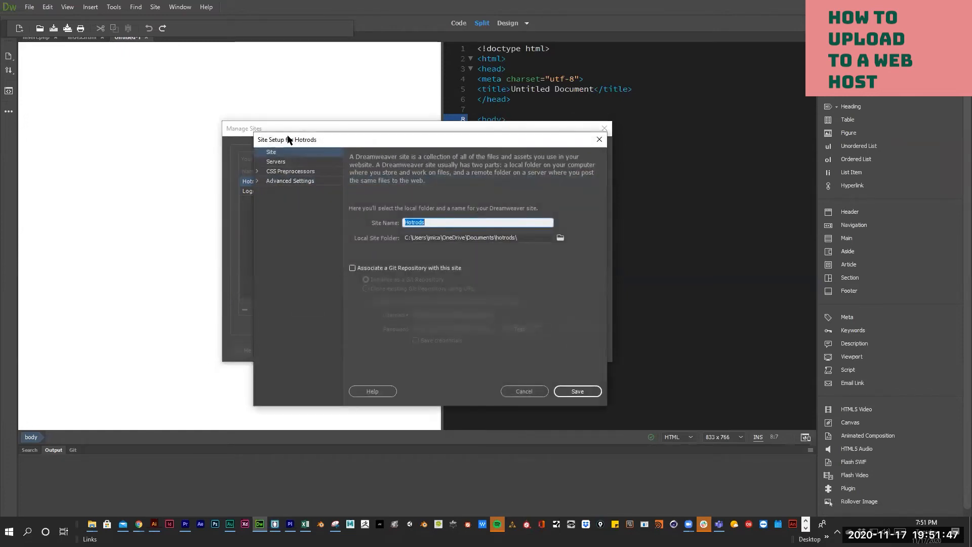
- Add a new FTP server on port 21 to Hotrods and move the dialog left
click(276, 162)
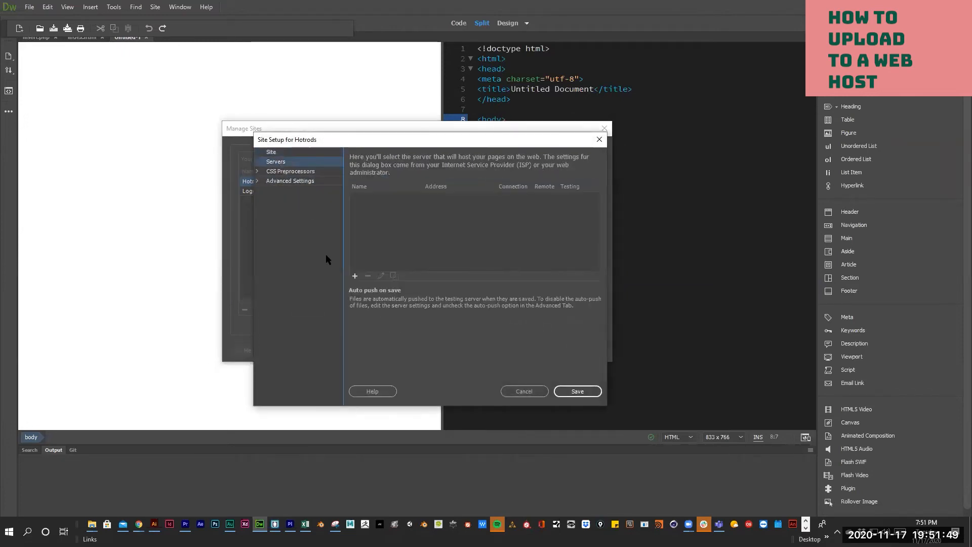
click(354, 275)
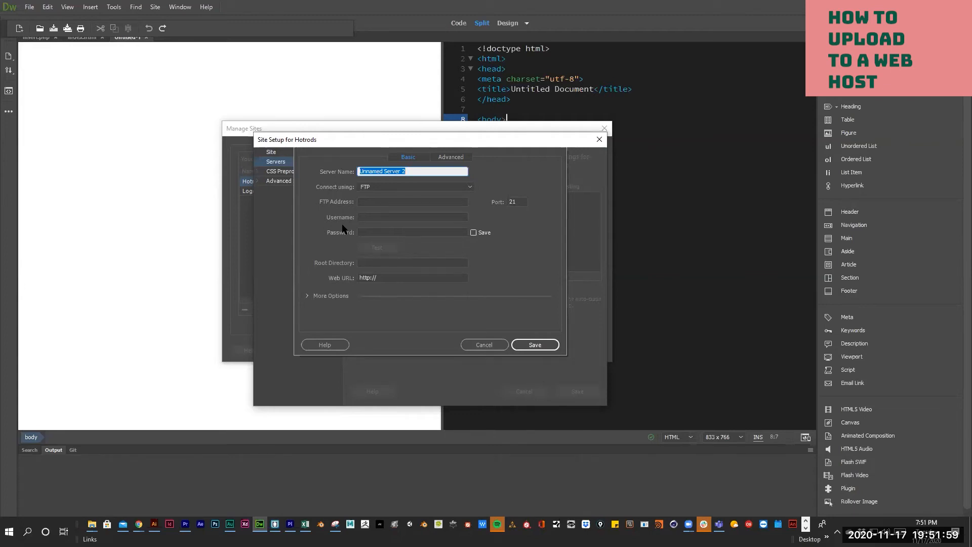
click(417, 137)
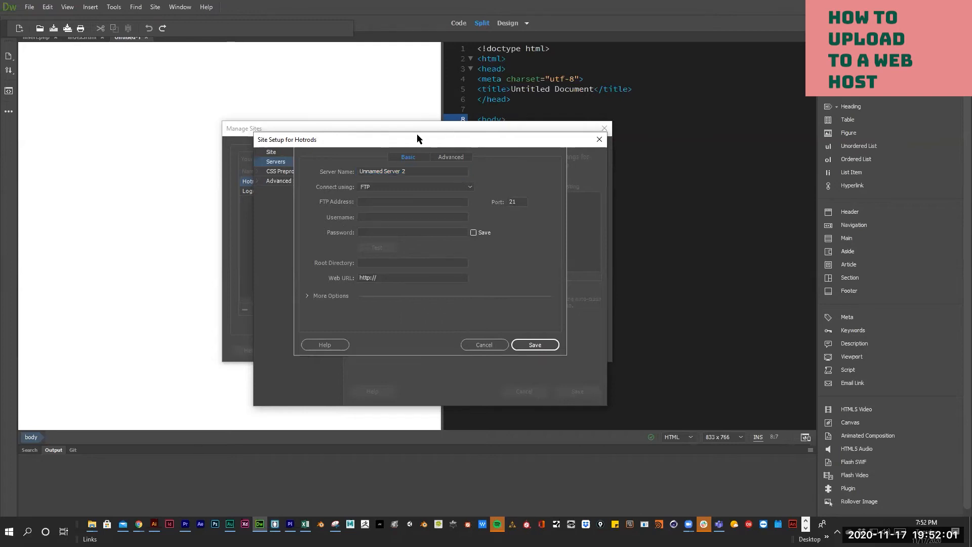
drag(417, 134, 256, 149)
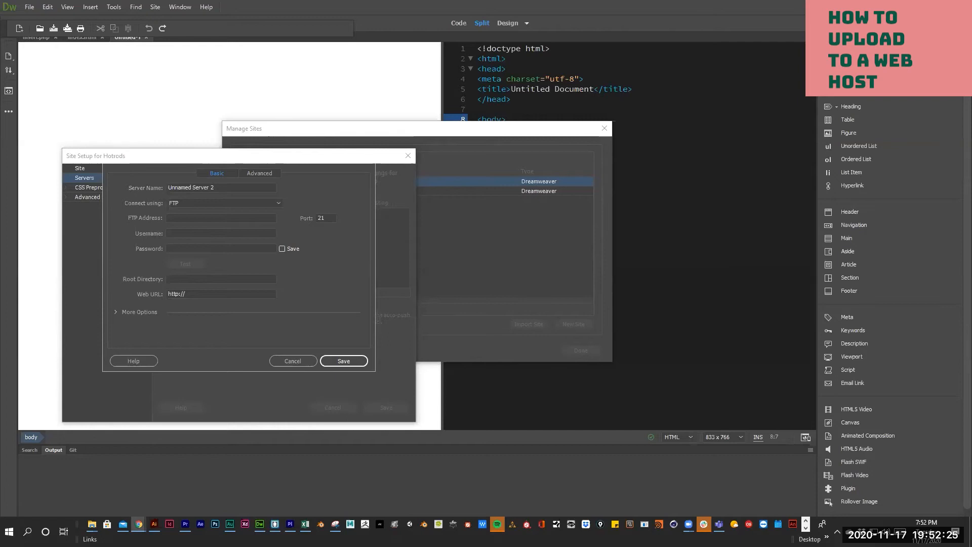
- Shrink Chrome's AlterVista FTP settings page and place it on the right half beside Dreamweaver
key(alt+Tab)
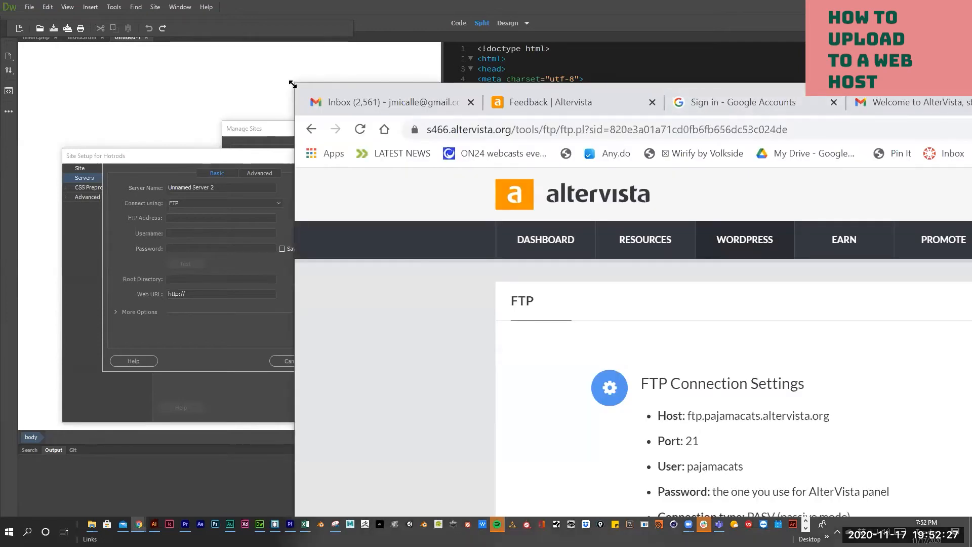
drag(306, 86, 387, 162)
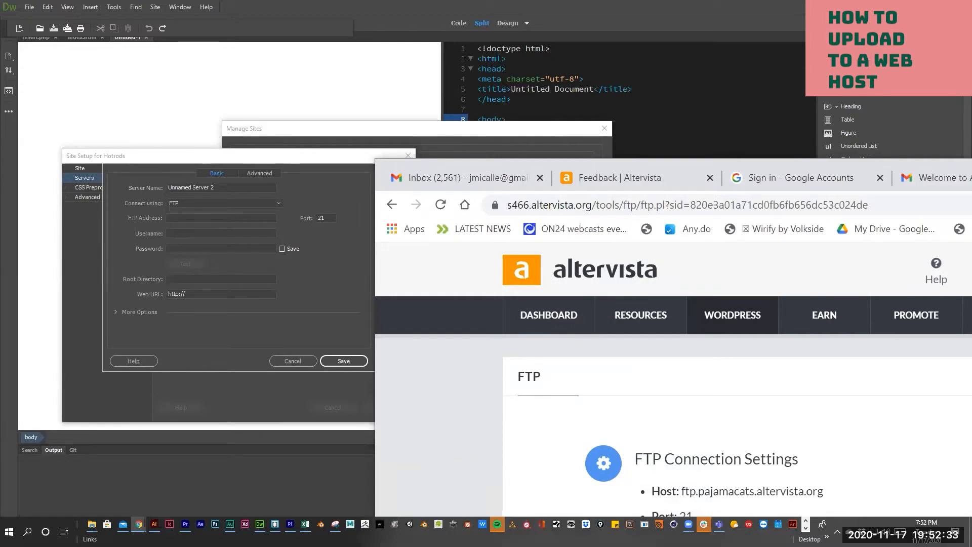
drag(971, 159, 883, 451)
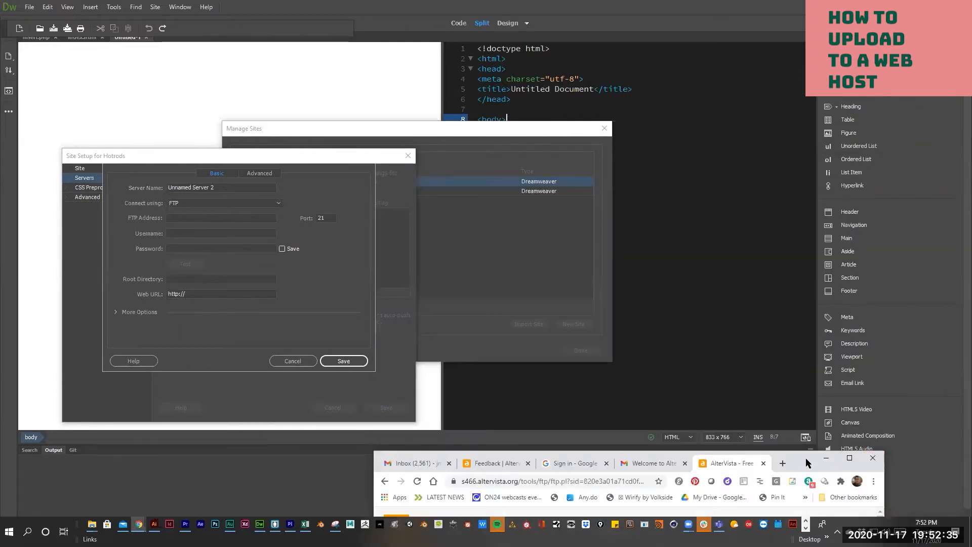
drag(806, 460, 877, 56)
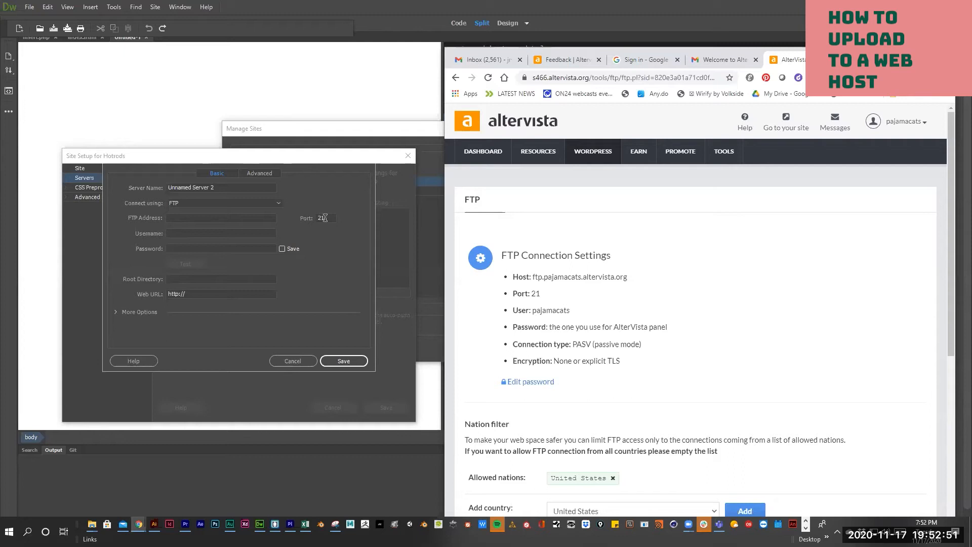
- Copy the AlterVista FTP host and username into the server's FTP Address and Username fields
triple_click(535, 286)
double_click(532, 283)
key(ctrl+c)
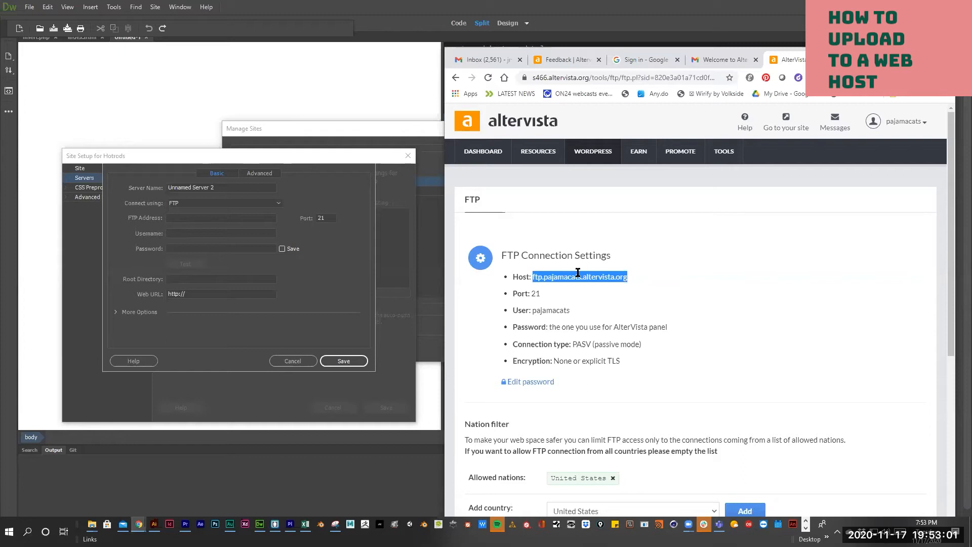
click(188, 211)
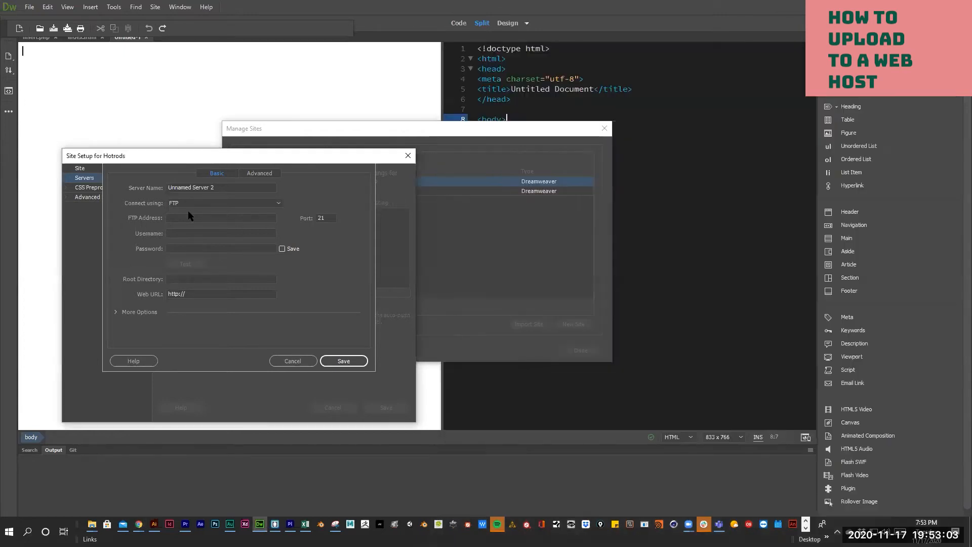
click(184, 219)
key(ctrl+v)
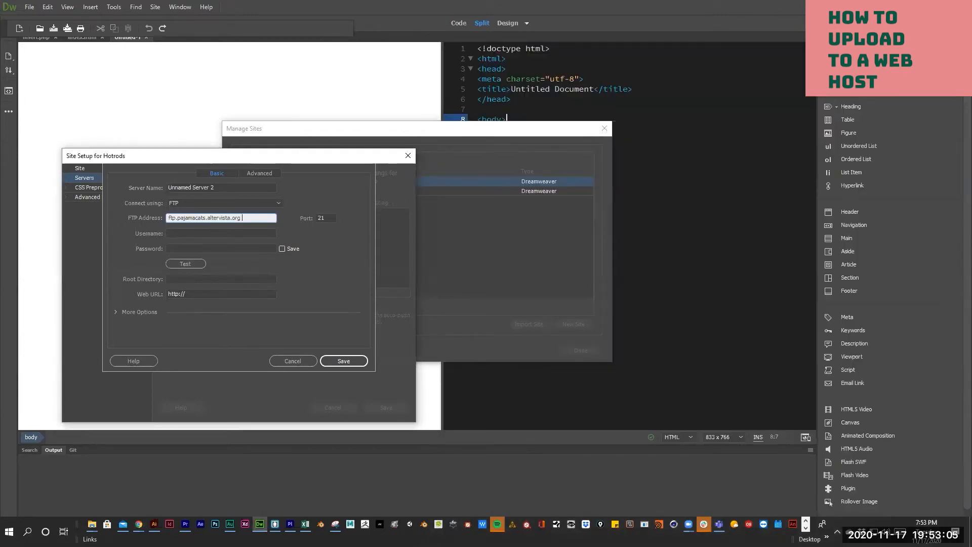
key(alt+Tab)
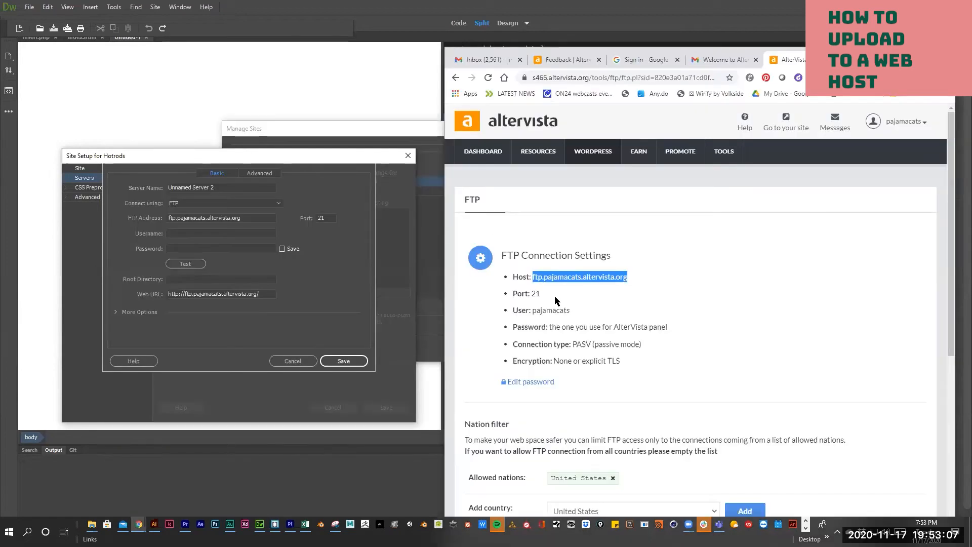
drag(576, 311, 531, 317)
key(ctrl+c)
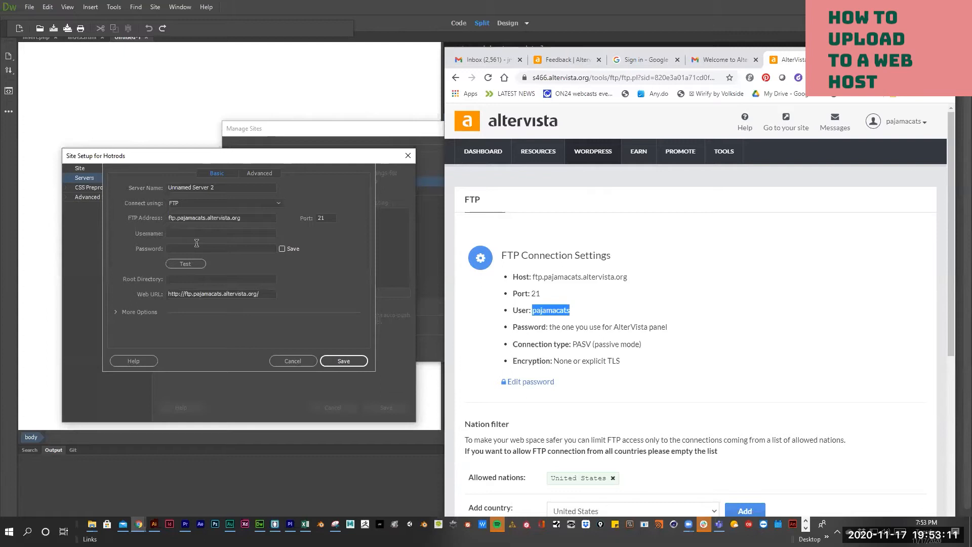
click(181, 232)
key(ctrl+v)
- Copy the FTP password from the AlterVista welcome email into the Password field
key(alt+Tab)
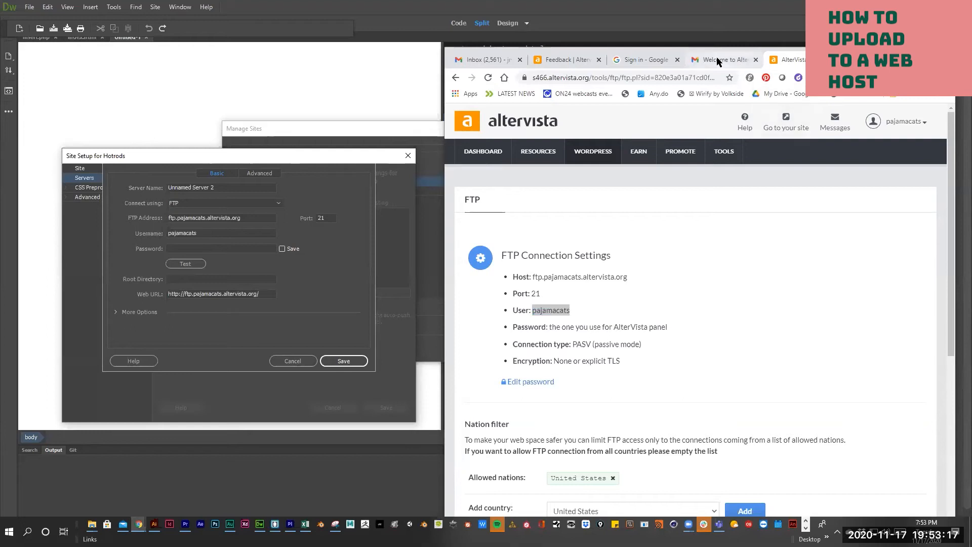
click(736, 64)
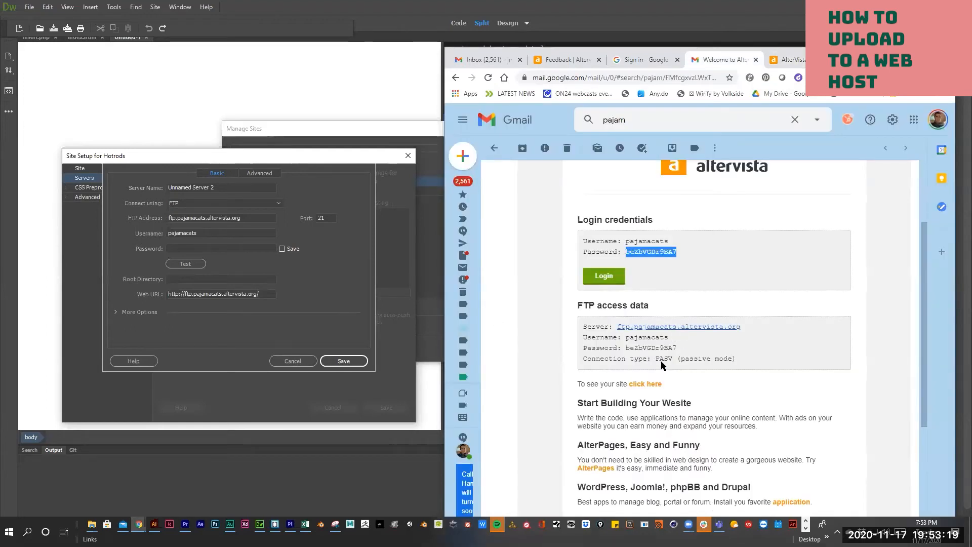
drag(681, 349, 625, 349)
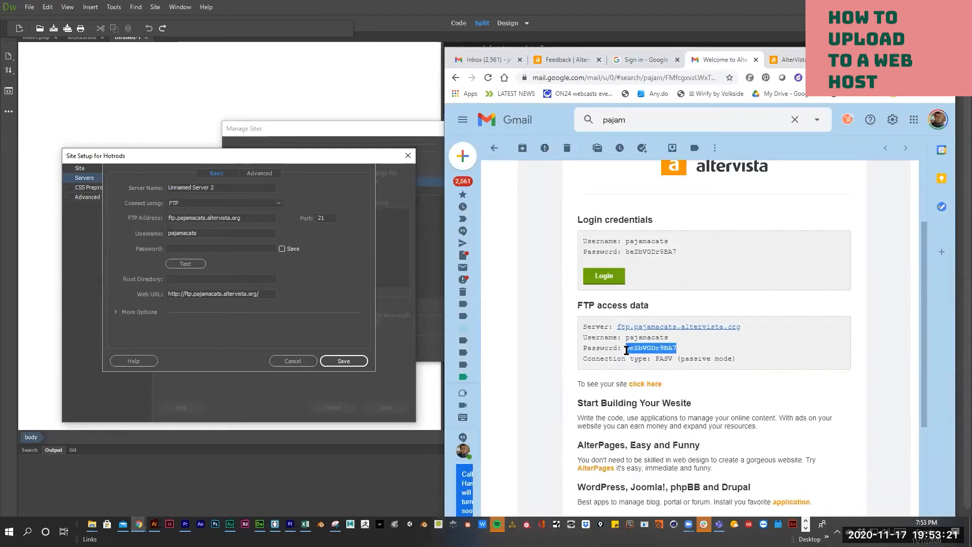
click(195, 245)
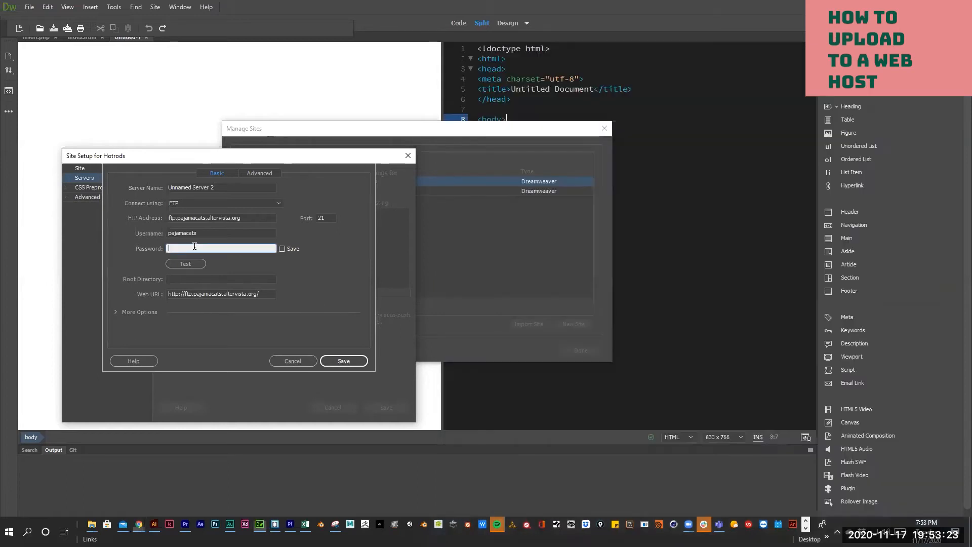
key(ctrl+v)
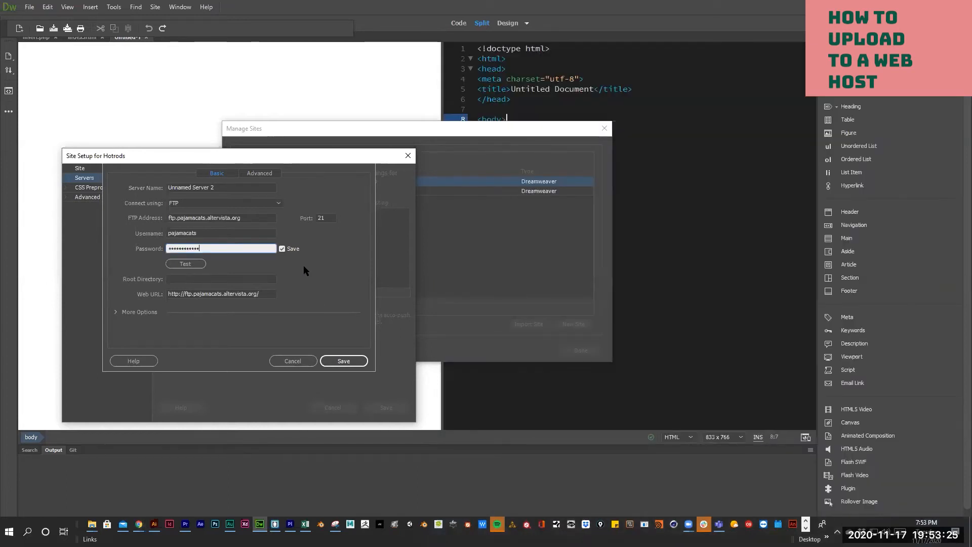
click(116, 312)
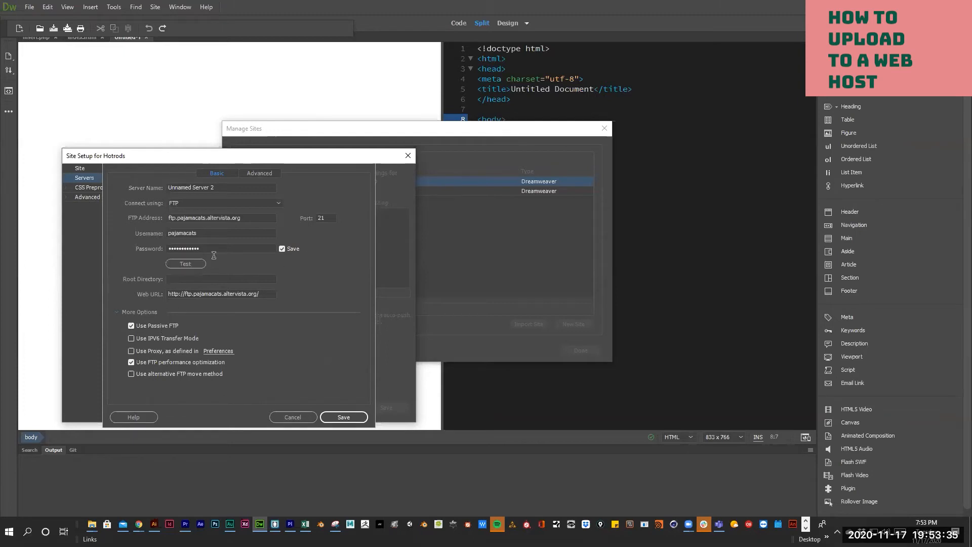
- Test the AlterVista FTP connection successfully and save the server to the Hotrods list
click(185, 262)
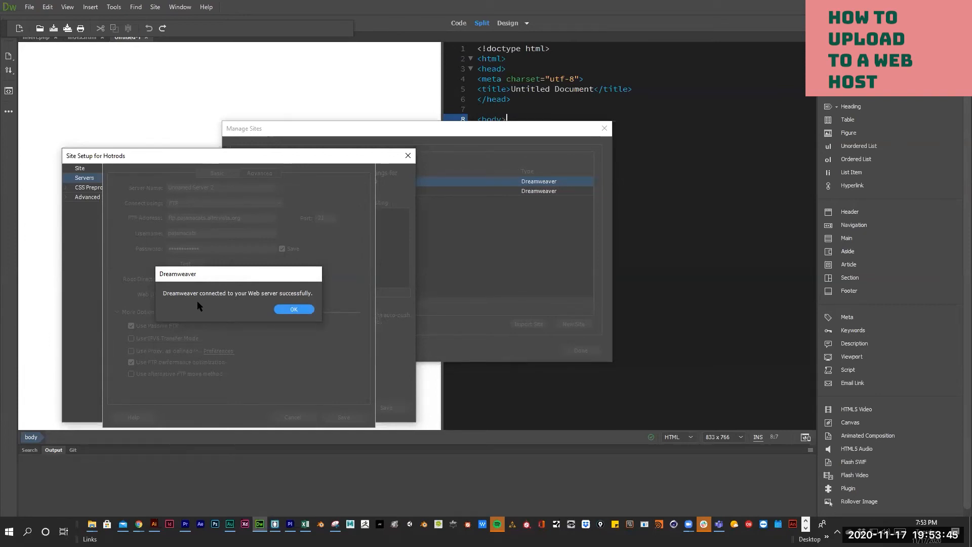
click(290, 309)
click(340, 417)
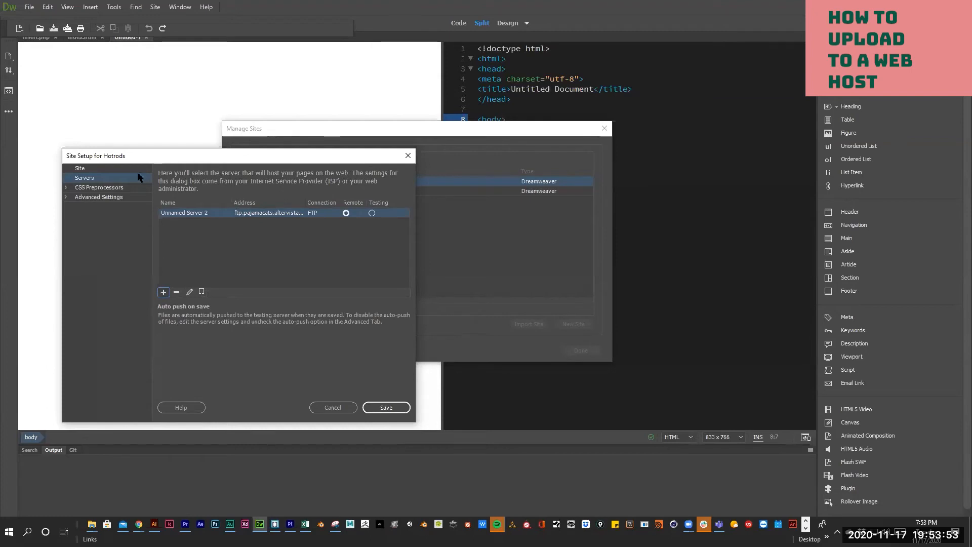
- Save the Hotrods setup, accept the cache warning, and close Manage Sites
click(383, 408)
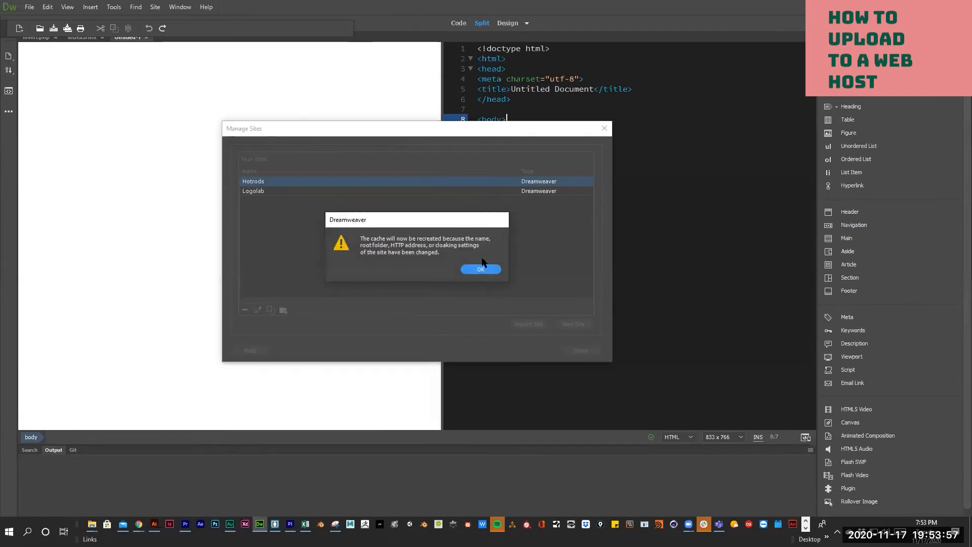
click(481, 267)
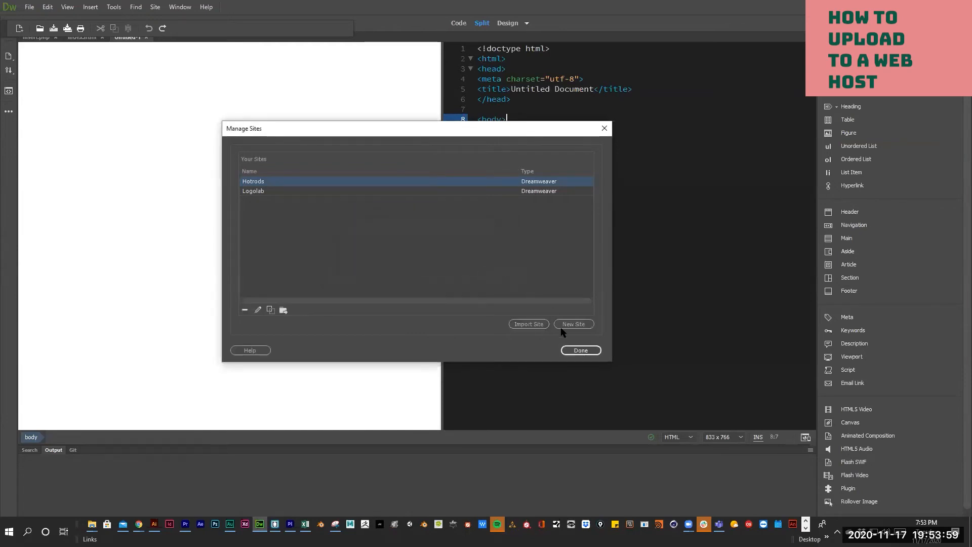
click(576, 351)
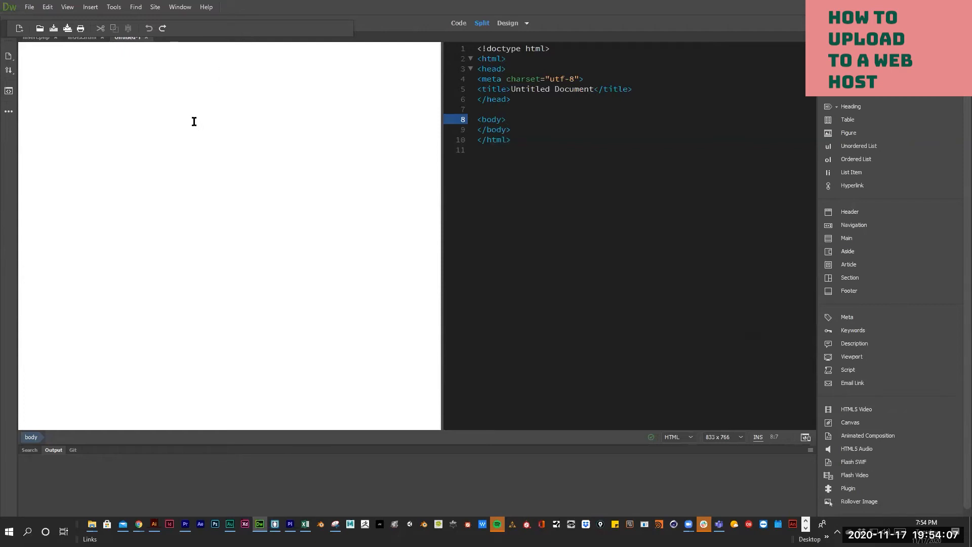
- Open the Files panel via Window > Files and float it toward the upper left
click(173, 7)
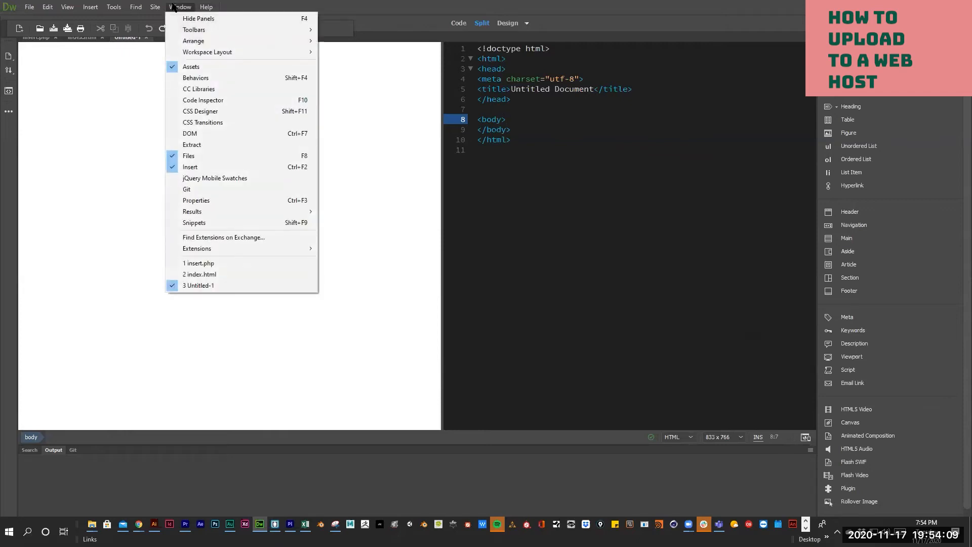
mouse_move(155, 5)
click(192, 157)
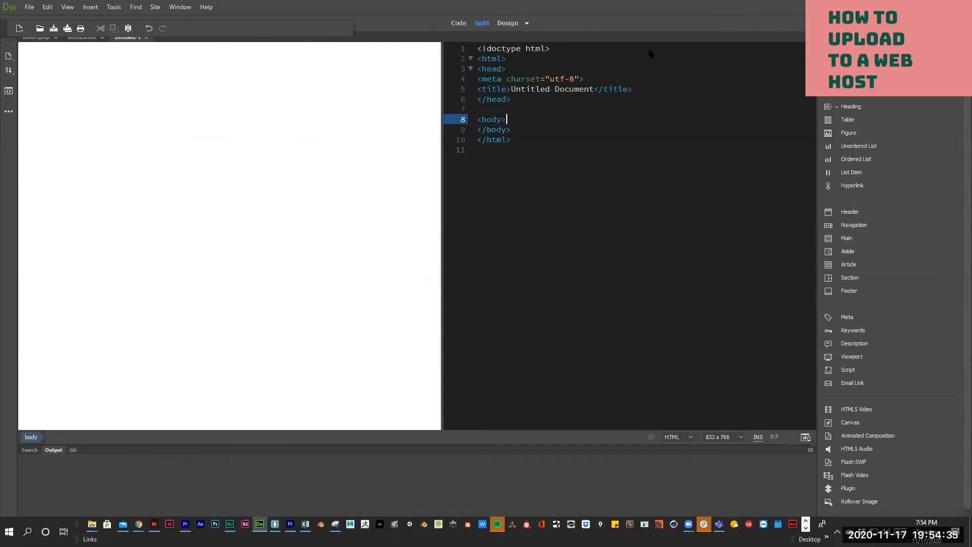
click(172, 7)
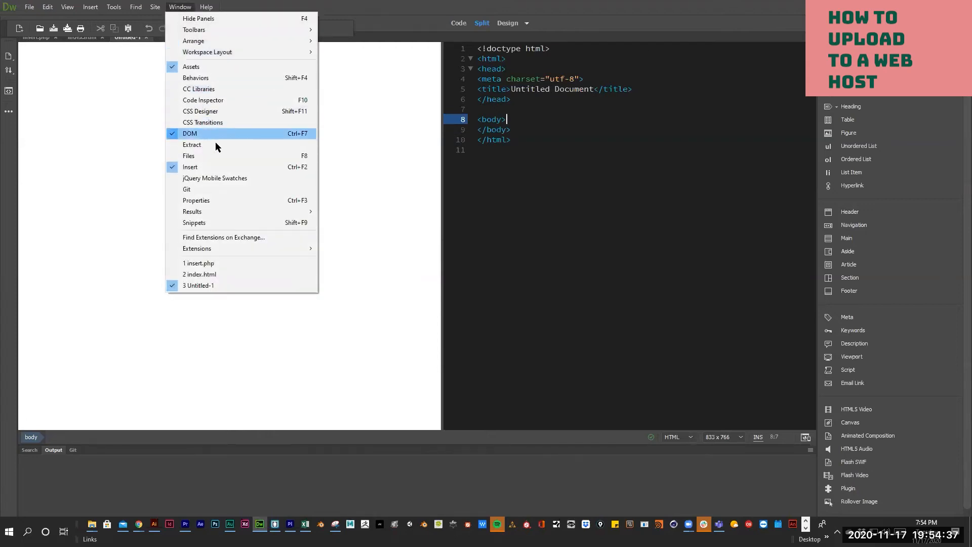
click(212, 157)
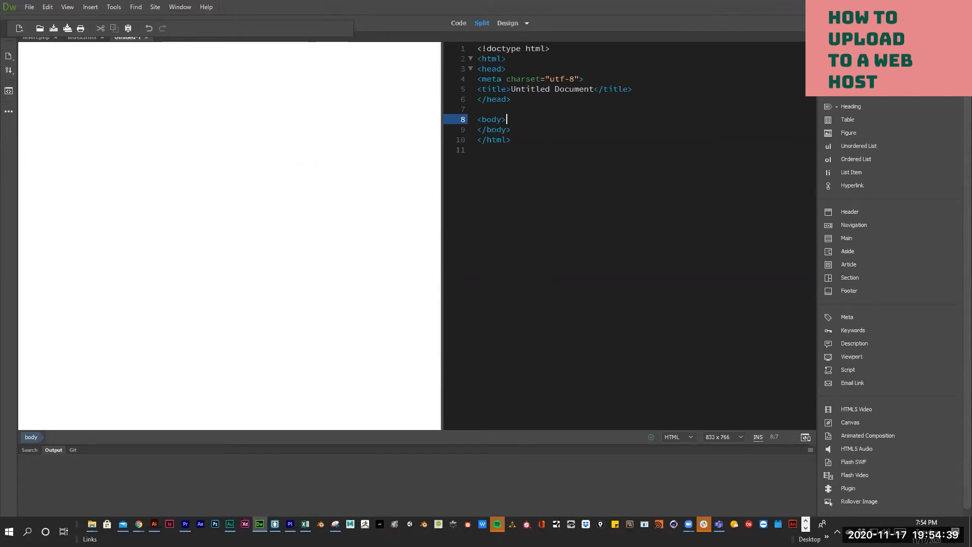
drag(299, 139, 207, 96)
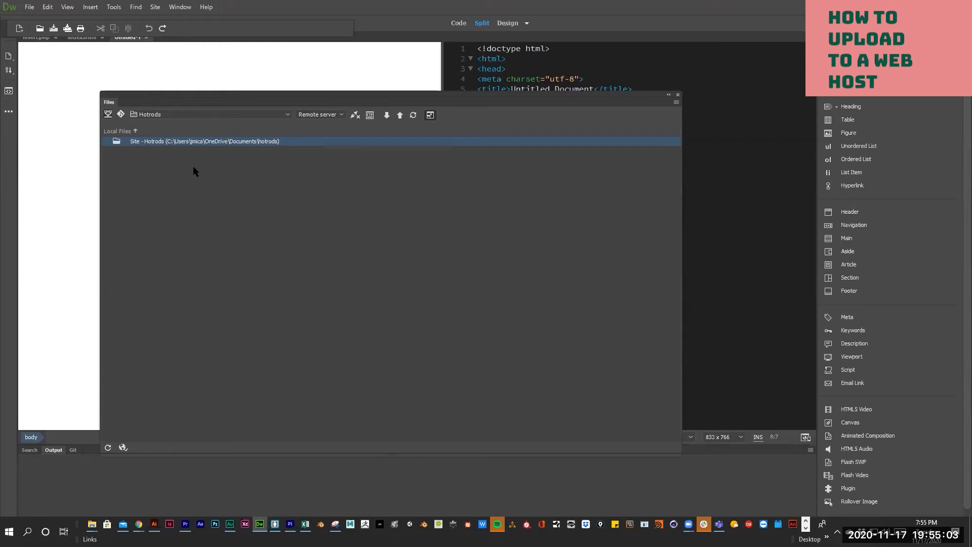
- Expand Dreamweaver's Files panel to show remote and local files side by side
click(429, 115)
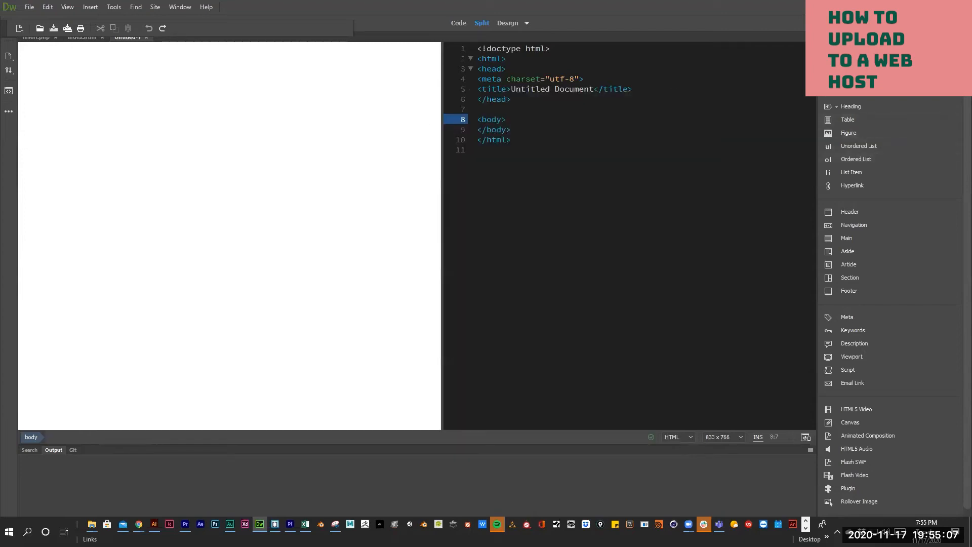
drag(971, 216, 447, 217)
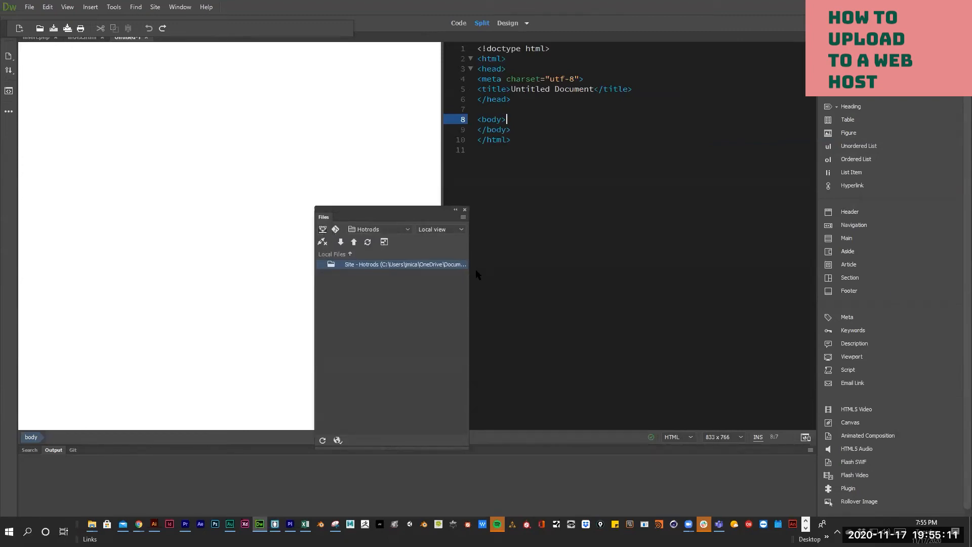
click(383, 242)
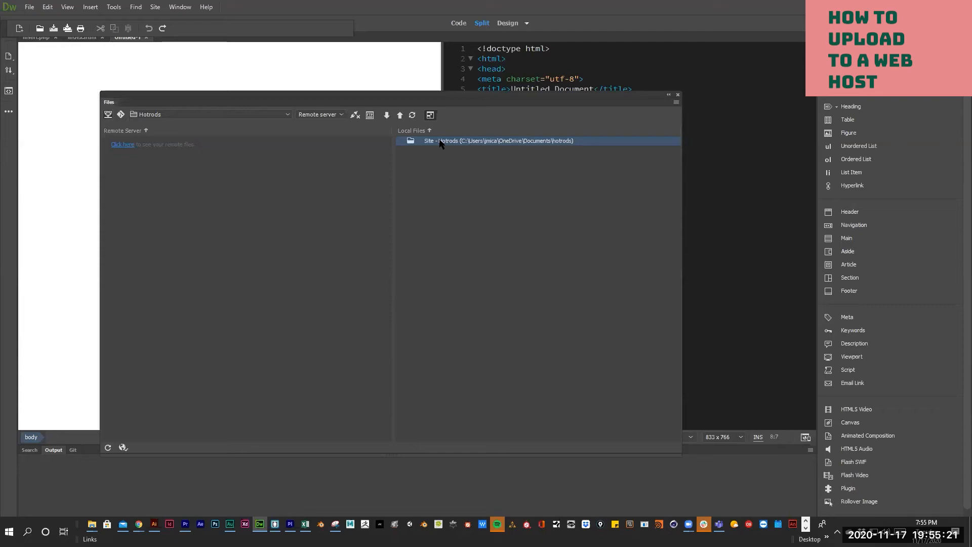
- Connect to the remote server, expand its scripts folder and select the remote index.html
click(123, 146)
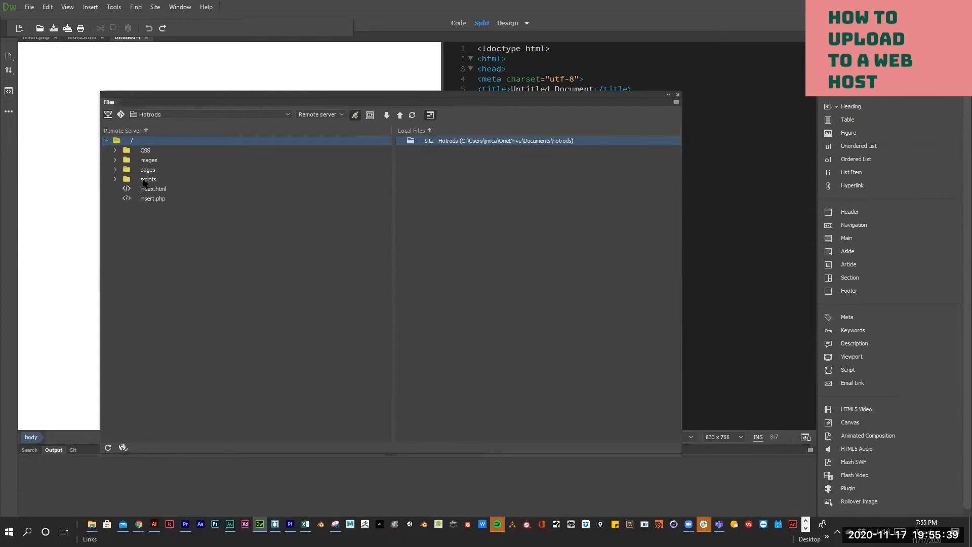
click(115, 179)
click(153, 198)
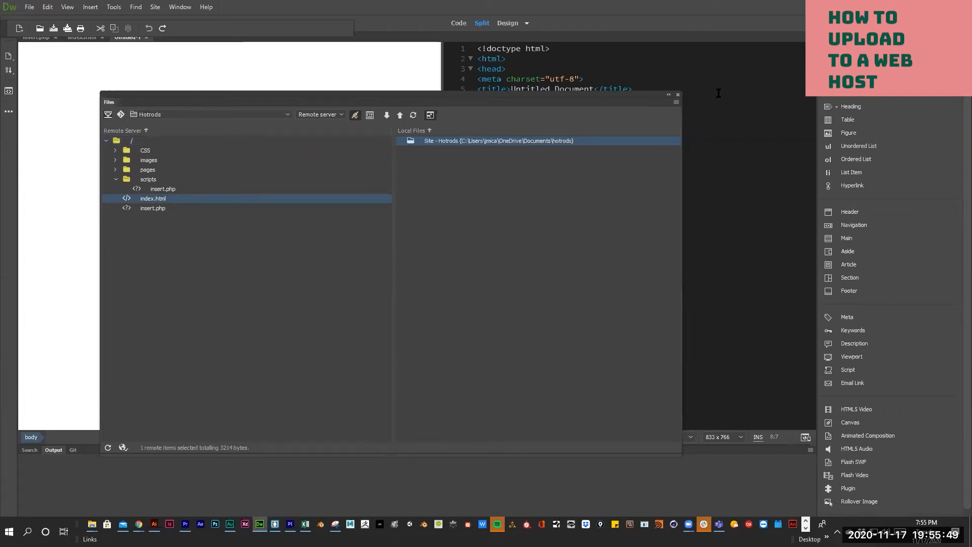
key(alt+Tab)
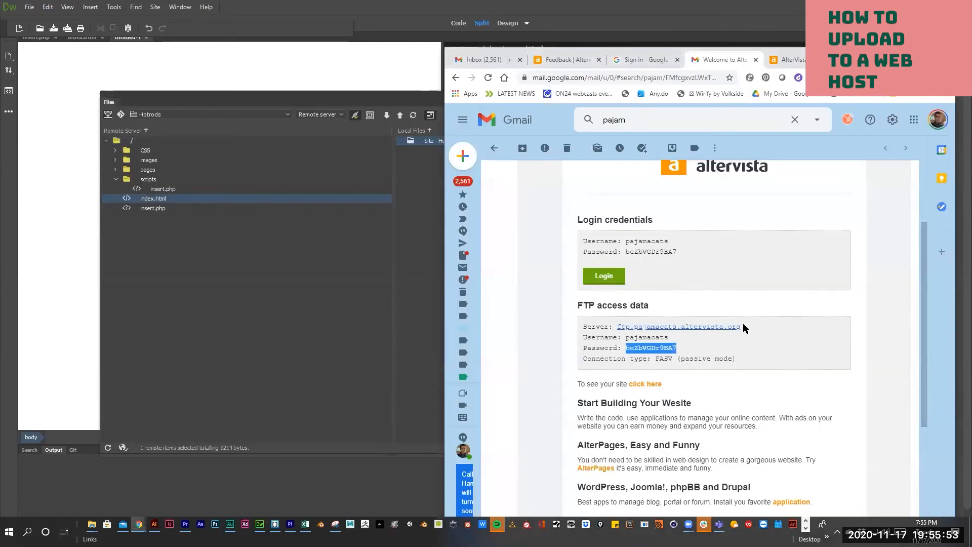
- Select the FTP server address in the AlterVista email, then switch back toward Chrome
drag(742, 326, 632, 329)
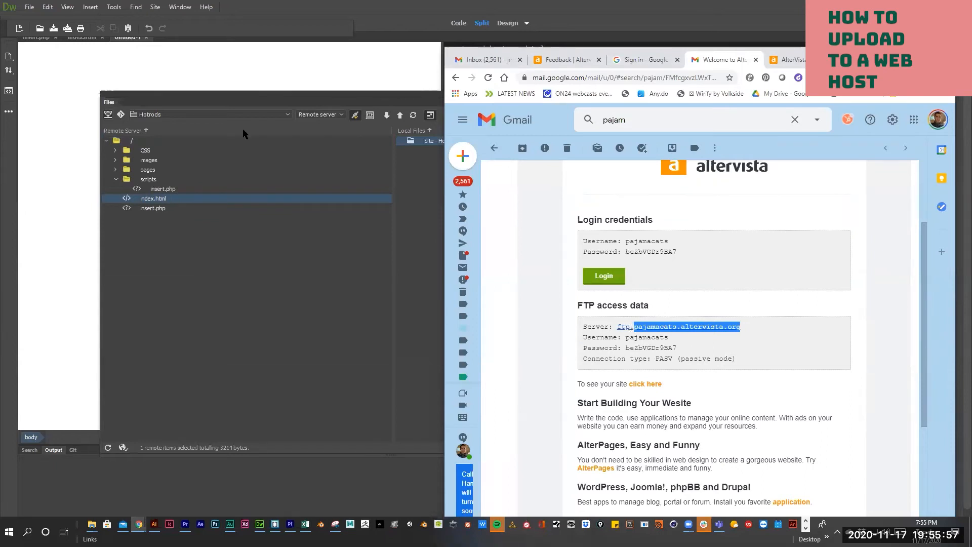
click(311, 201)
key(alt+Tab)
key(alt+Tab)
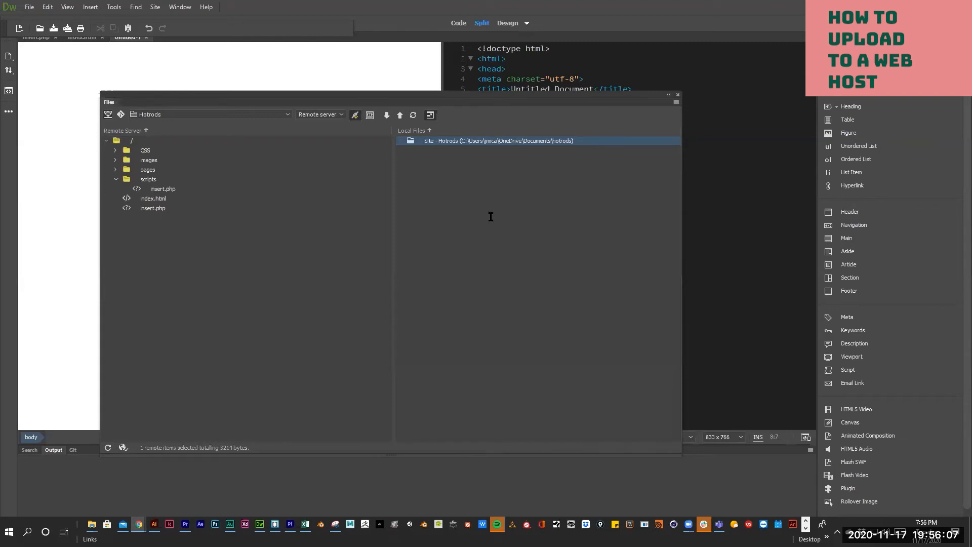
- Run the live page's square animation twice with the start animation button
key(alt+Tab)
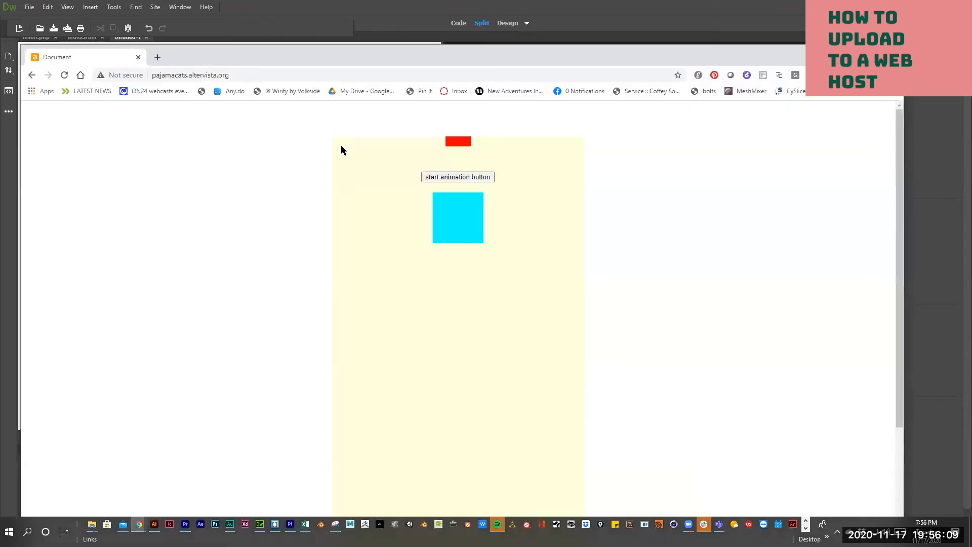
click(445, 177)
click(445, 177)
click(446, 178)
- Return to the AlterVista welcome email, then bring up a File Explorer window
key(alt+Tab)
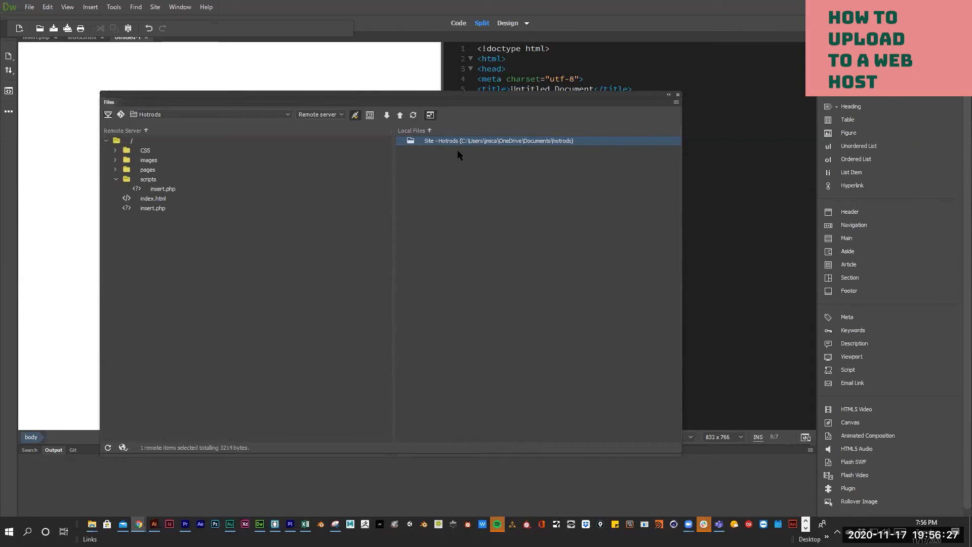
key(alt+Tab)
key(alt+Tab)
key(alt+Tab)
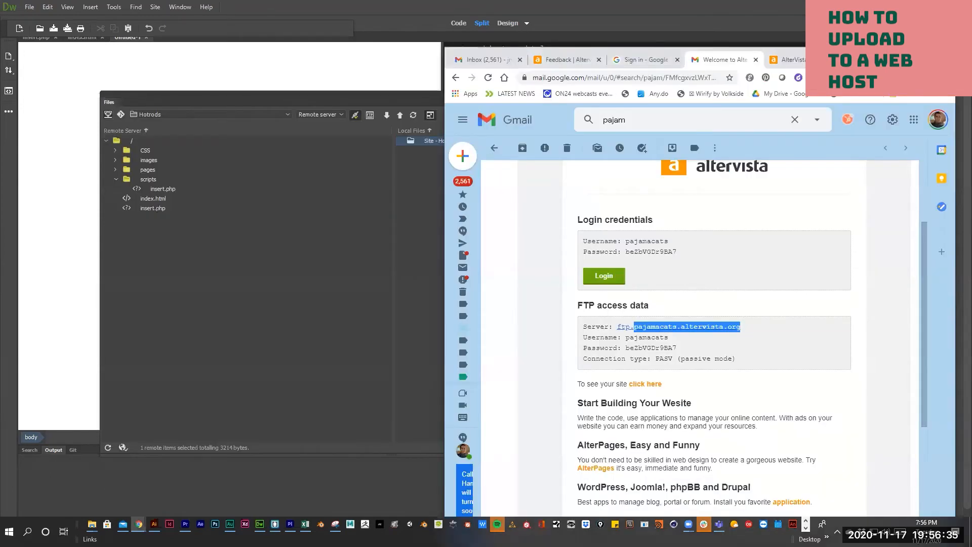
key(ctrl+k)
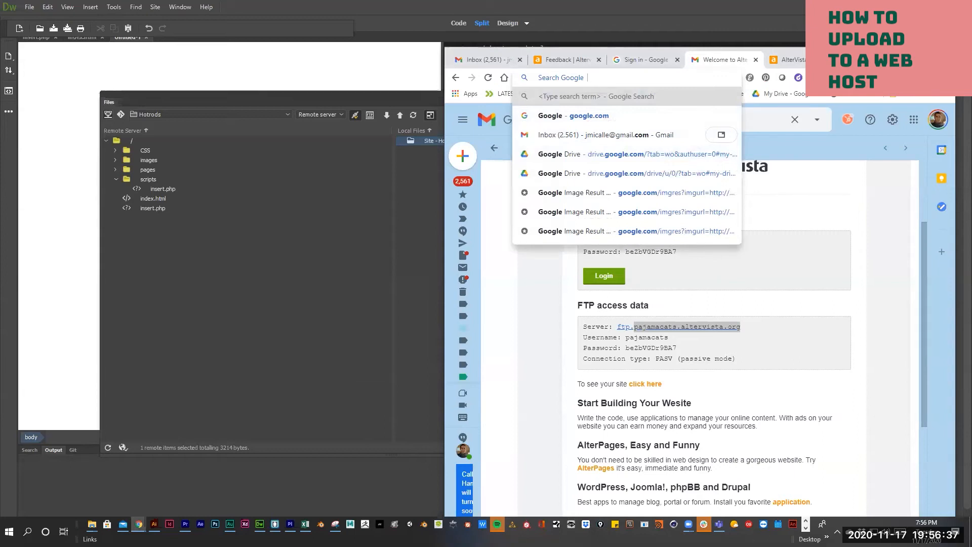
key(super+w)
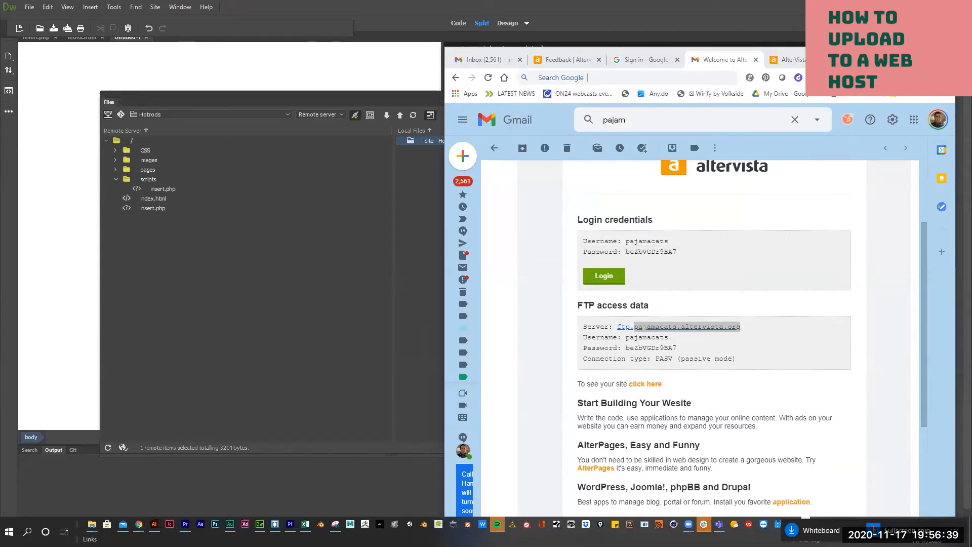
key(super+t)
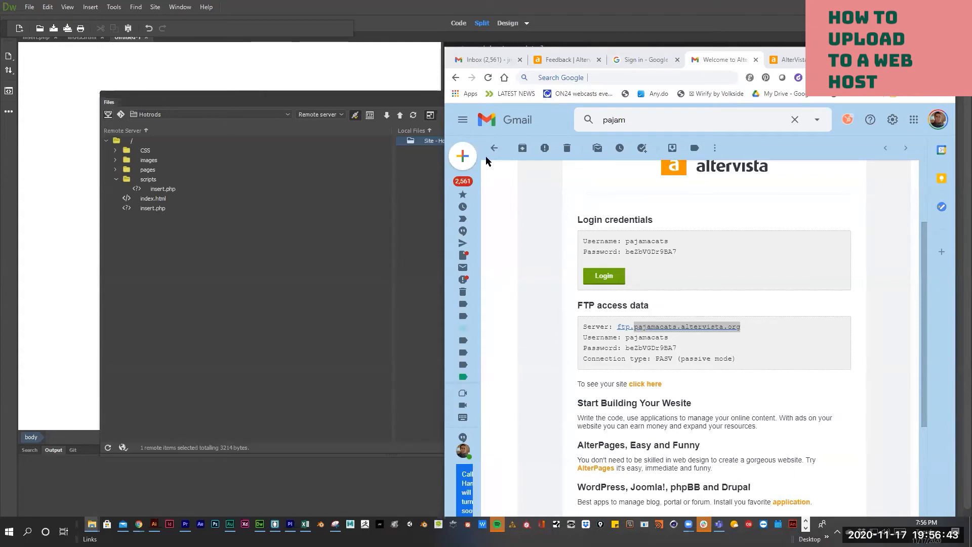
key(Return)
- Open Documents > hotrods and drag index.html from Dreamweaver's Files panel into it
click(269, 252)
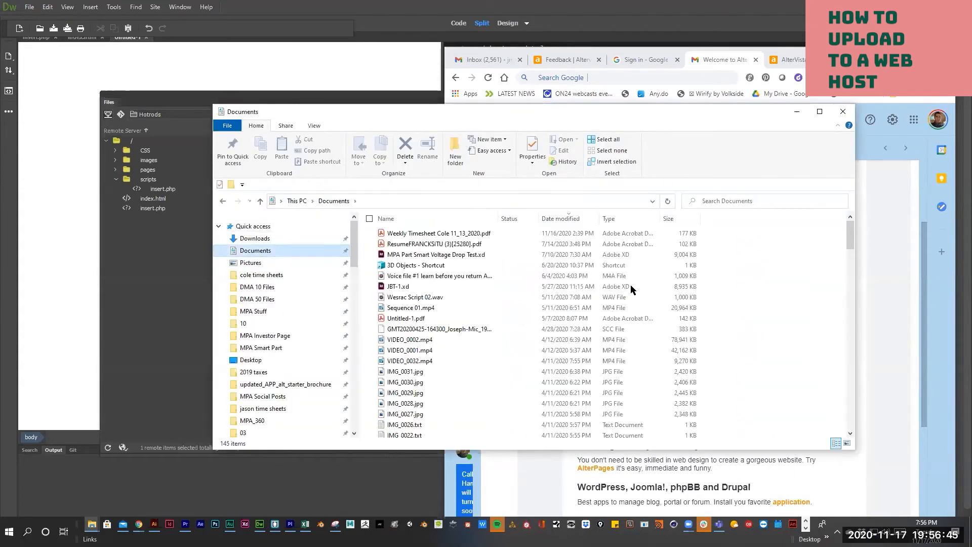
scroll(631, 289, down, 20)
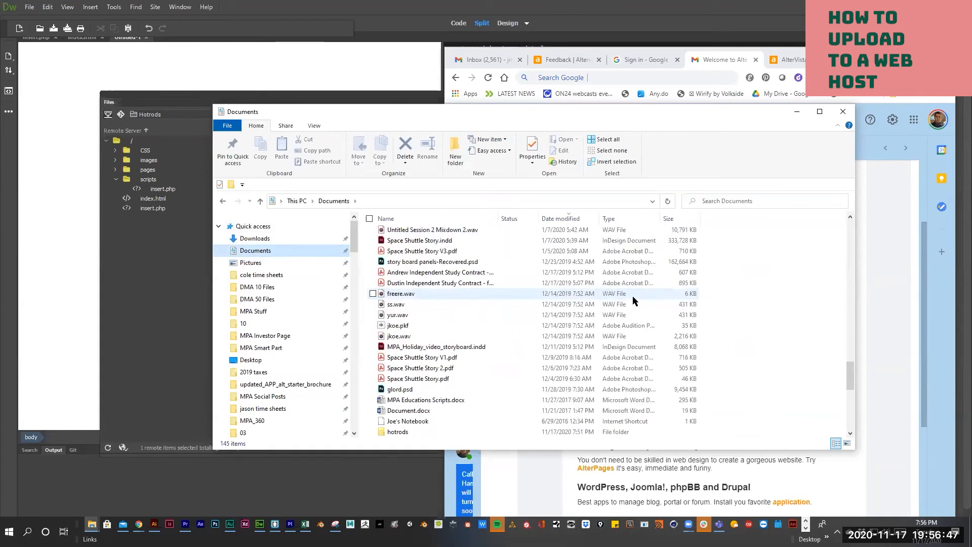
scroll(633, 295, down, 5)
click(394, 263)
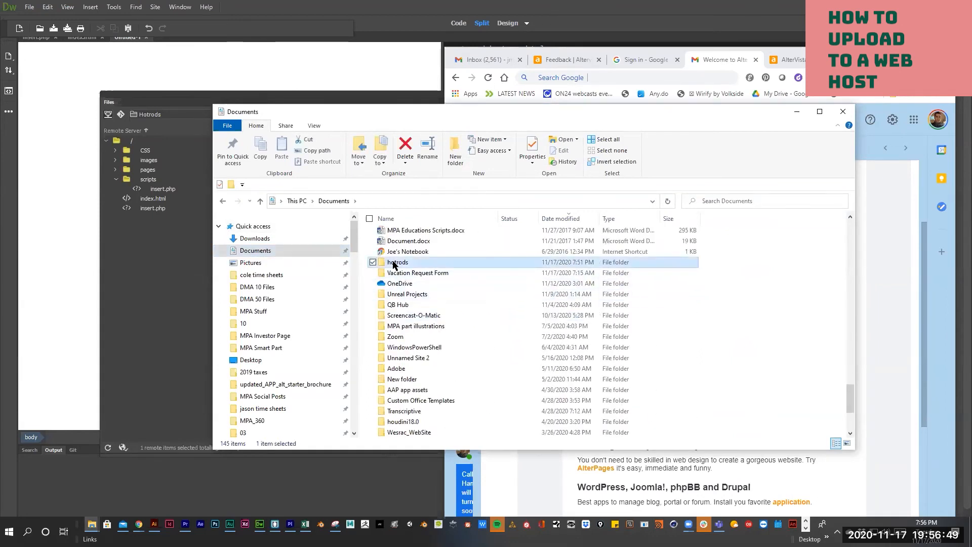
double_click(393, 263)
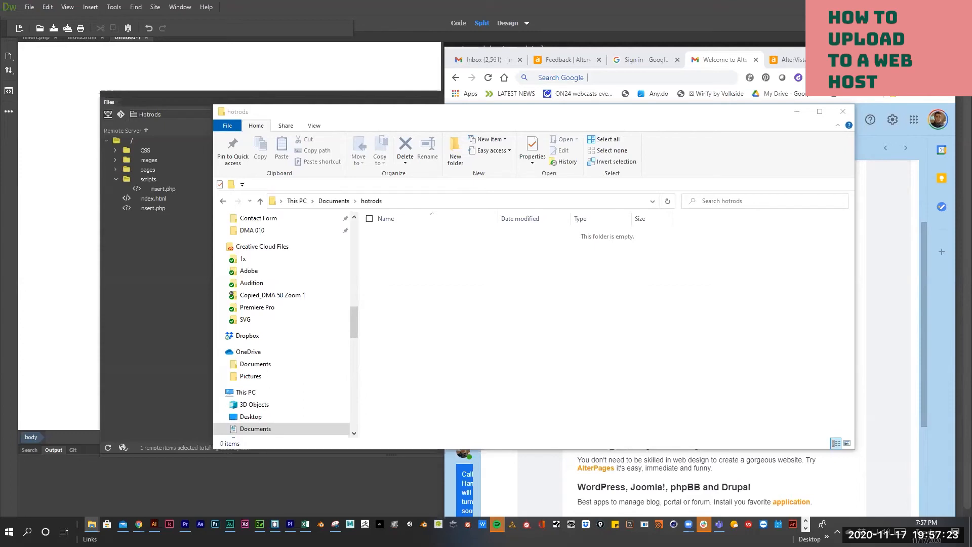
drag(176, 307, 475, 300)
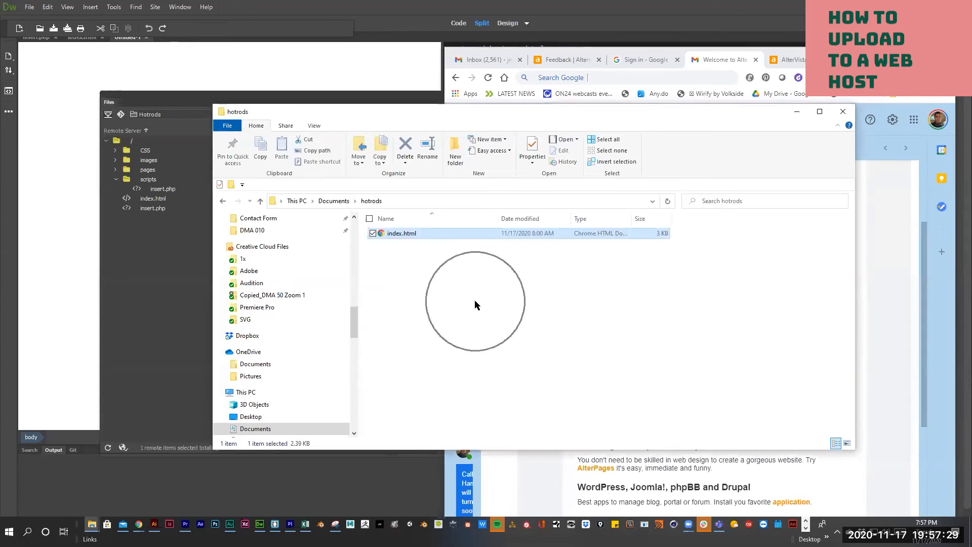
- Create two new folders named images and pages in the hotrods folder
right_click(382, 266)
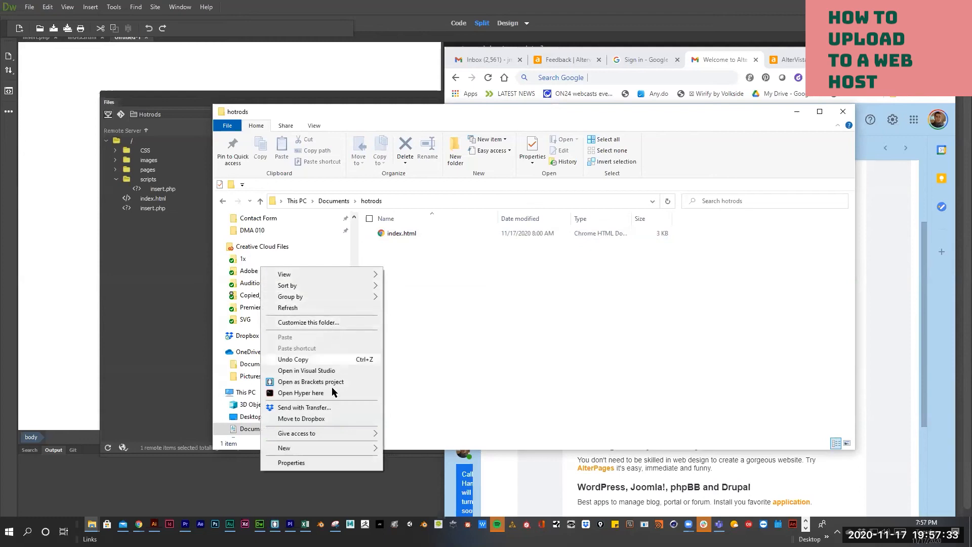
mouse_move(333, 445)
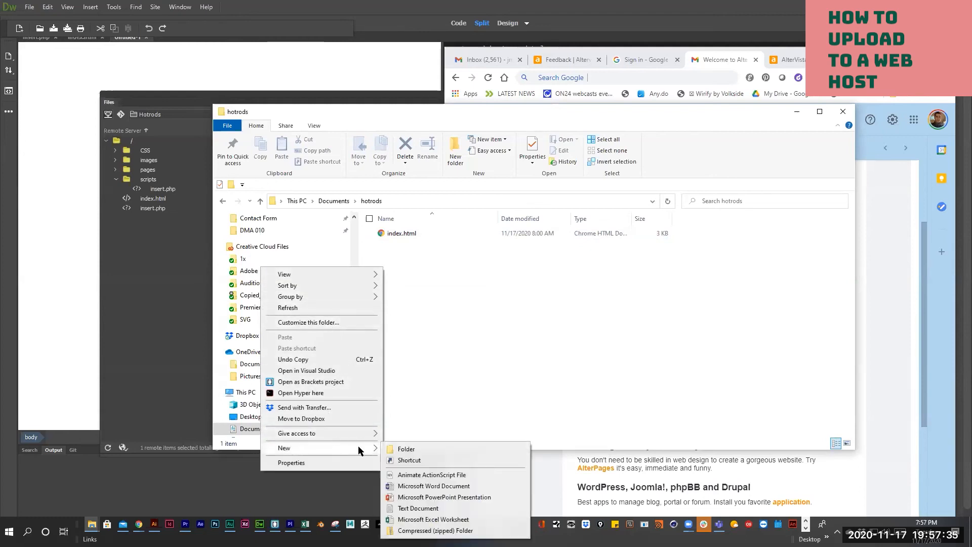
click(404, 450)
text(images)
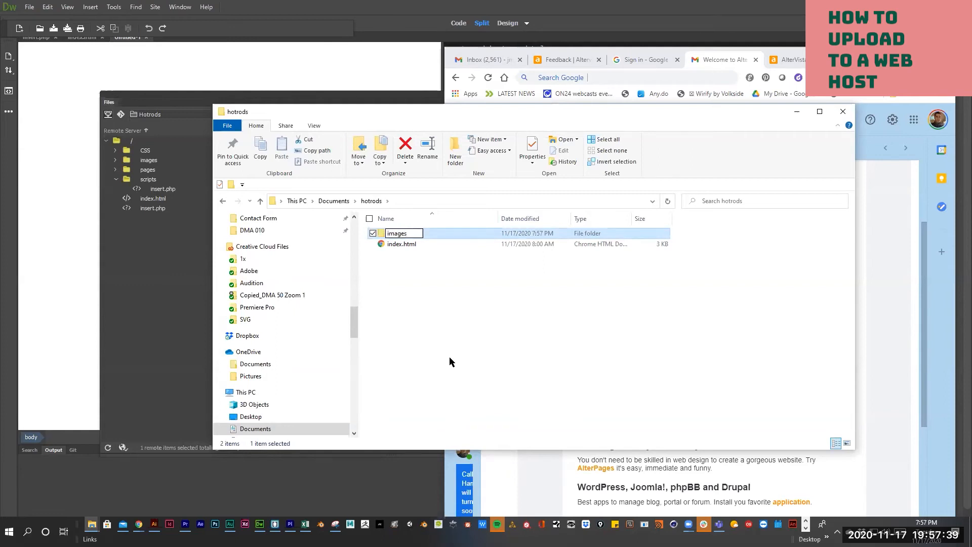
click(411, 317)
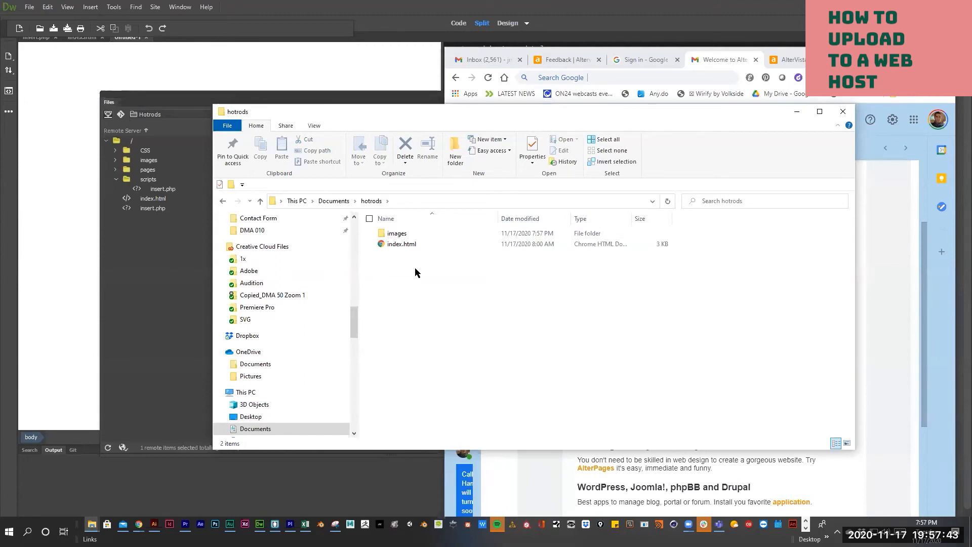
right_click(402, 290)
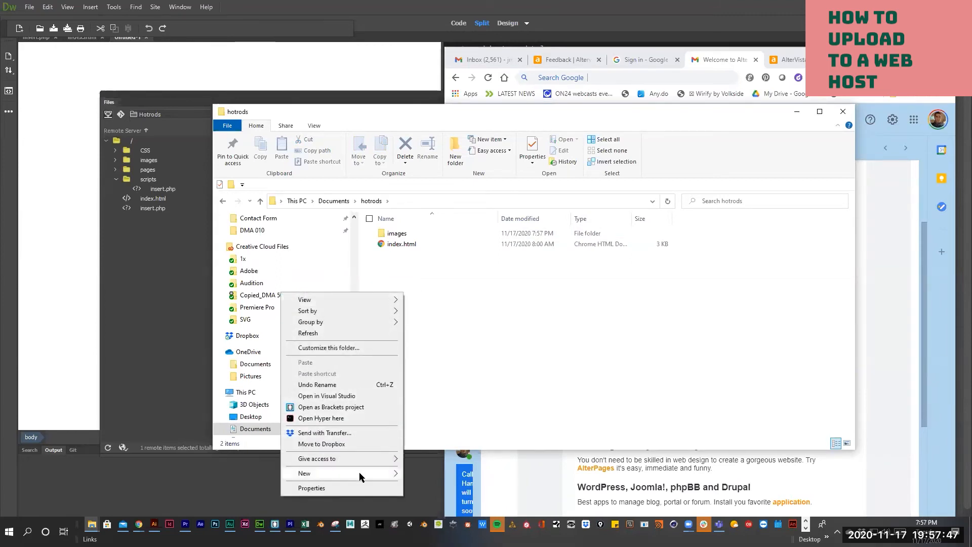
mouse_move(359, 472)
click(426, 372)
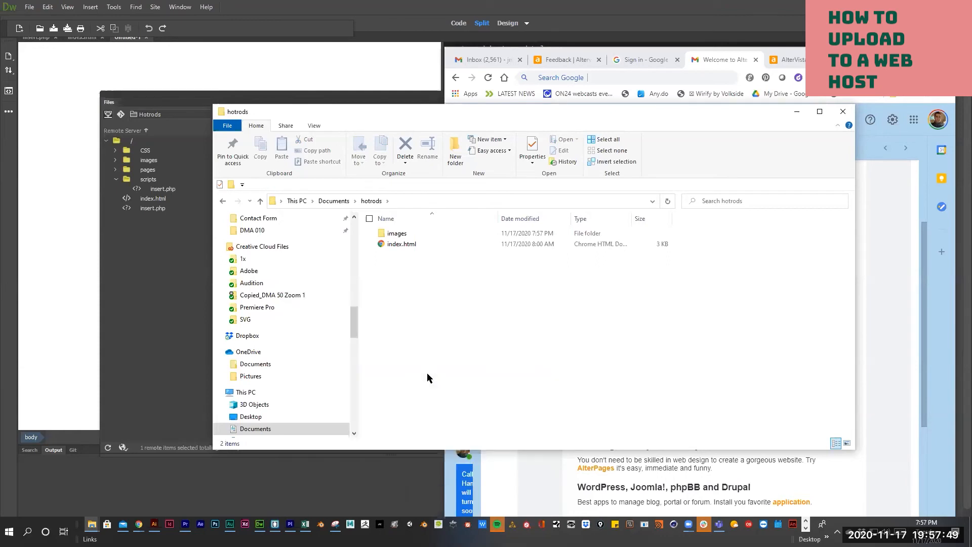
text(pages)
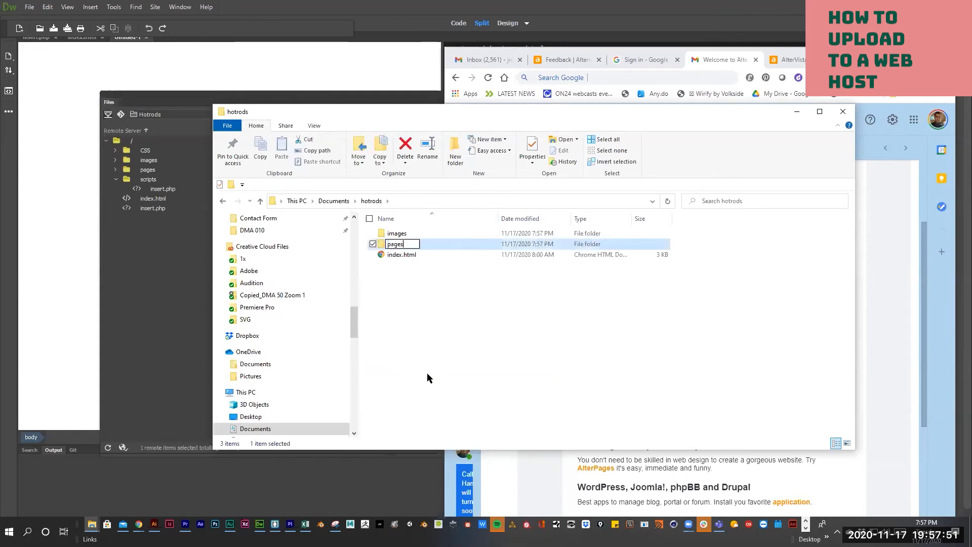
key(Return)
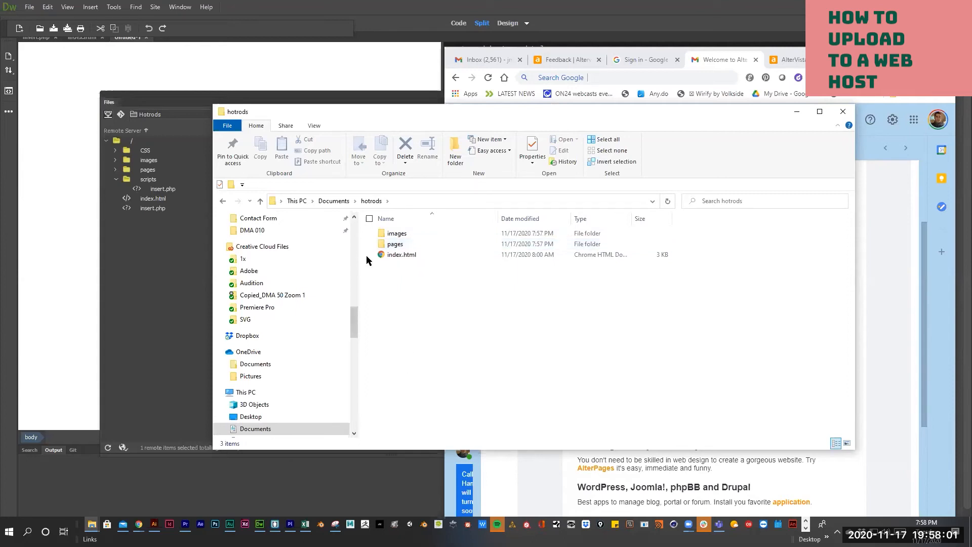
- In Dreamweaver, select the local images, pages and index.html items and try dragging them to the server
click(166, 295)
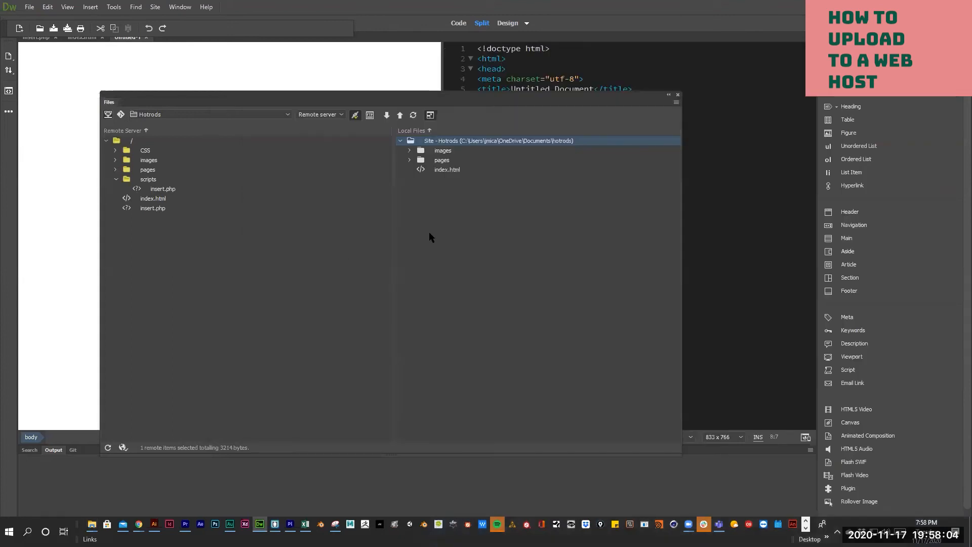
click(443, 172)
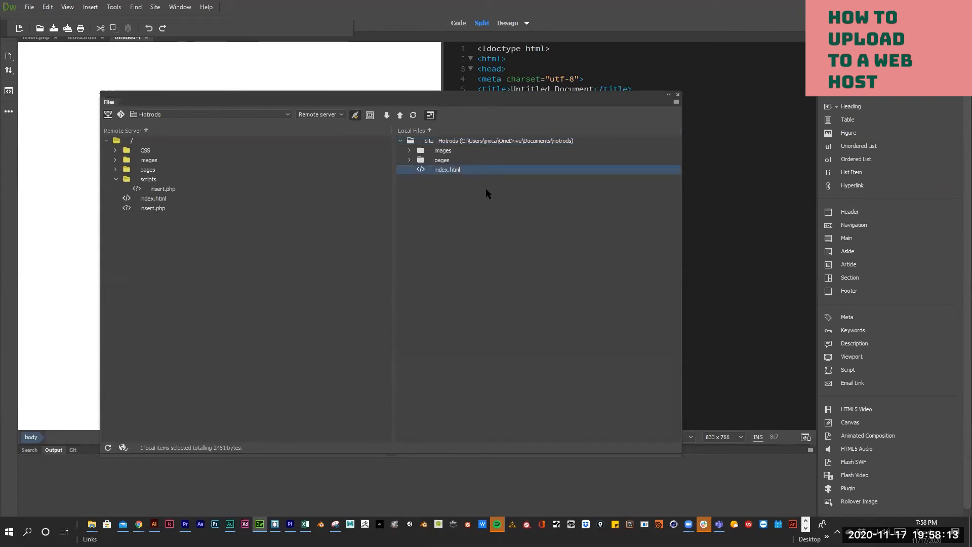
click(509, 193)
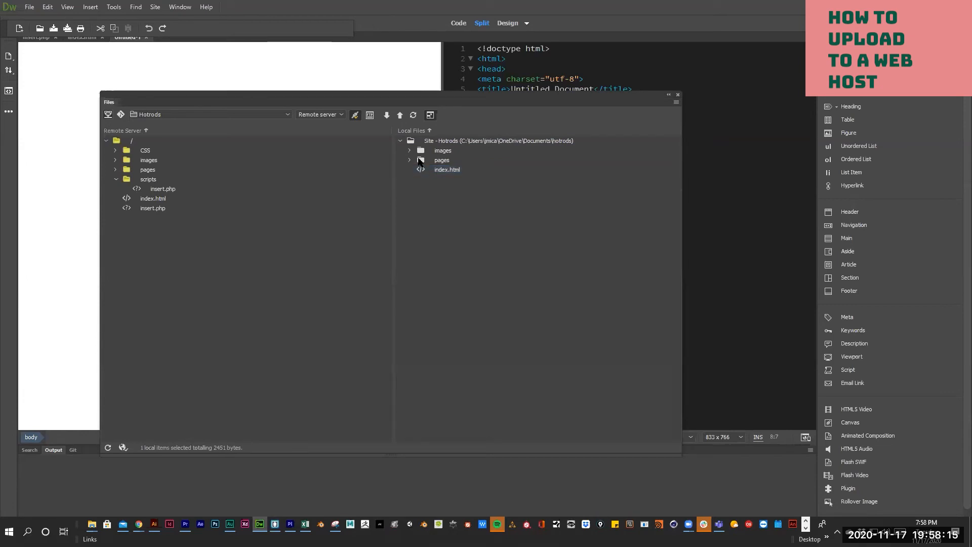
click(442, 152)
shift+click(443, 170)
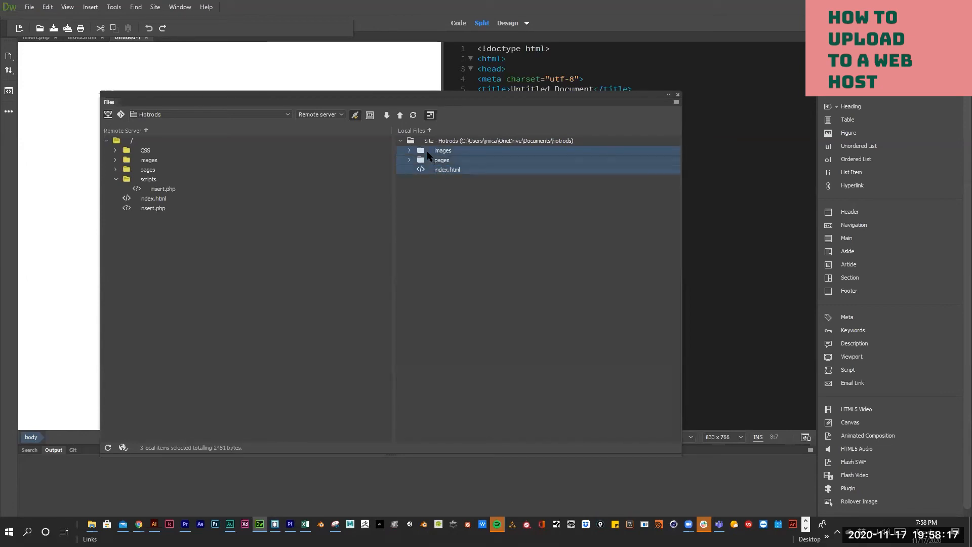
drag(426, 151, 435, 190)
- Reselect the local Hotrods site root and all its files for upload
click(435, 187)
click(435, 152)
click(439, 169)
shift+click(428, 148)
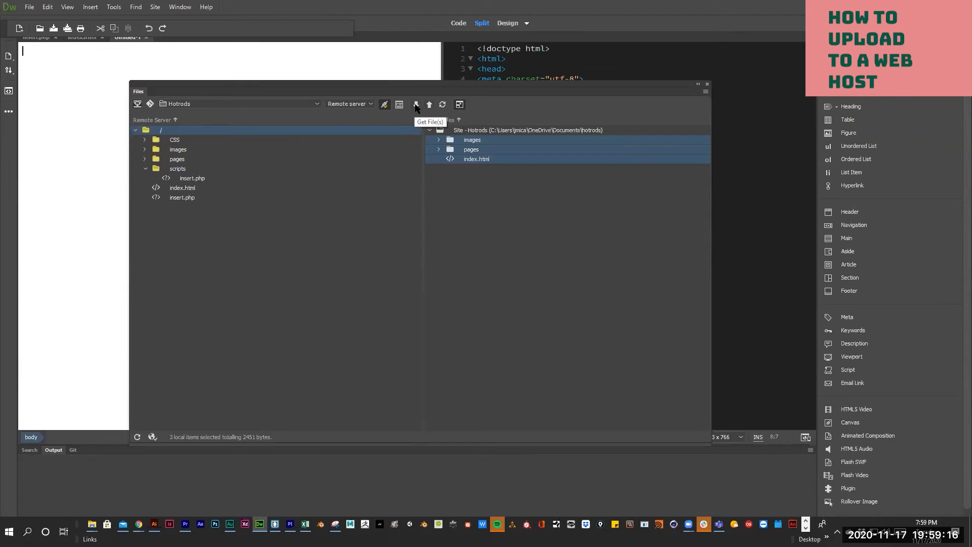
click(467, 184)
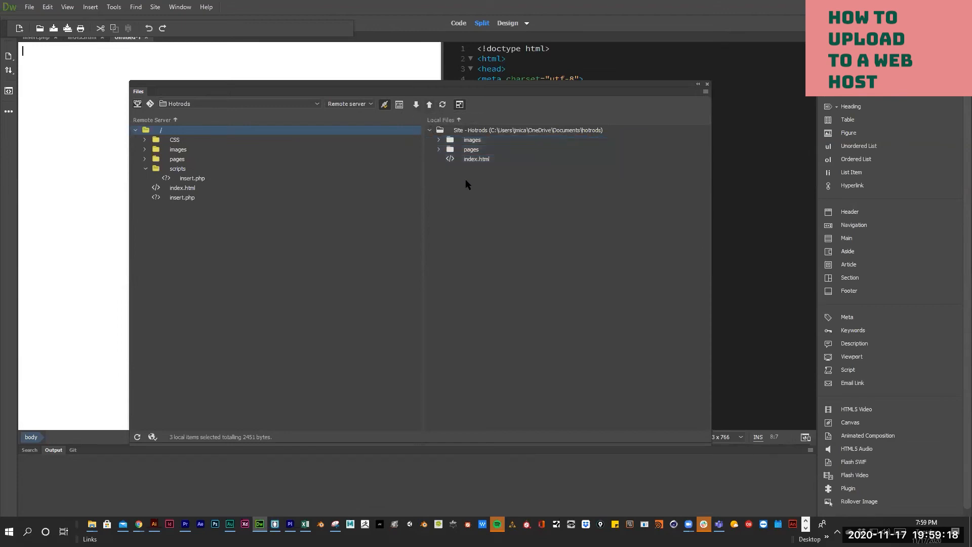
click(482, 160)
click(476, 133)
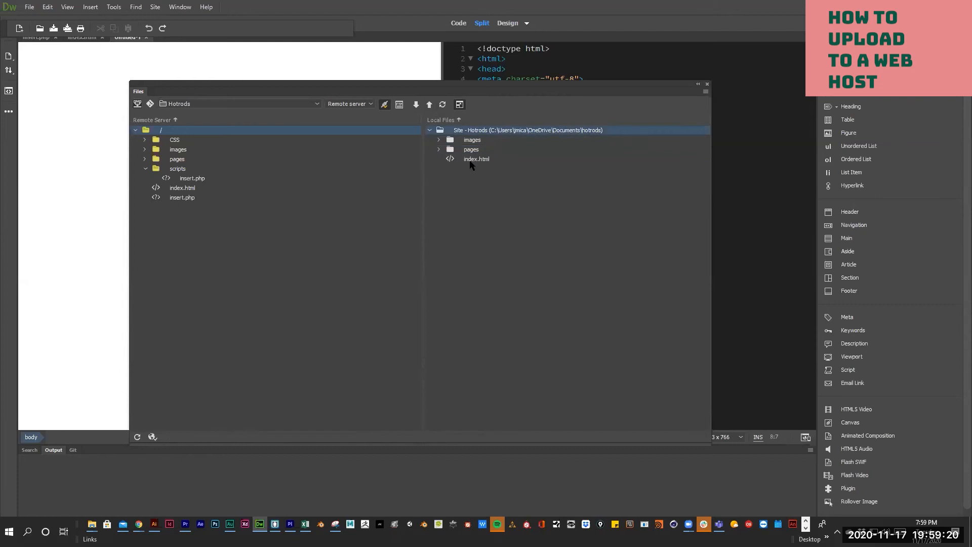
shift+click(471, 159)
- Put the entire Hotrods site to the server, then select index.html in both remote and local lists
click(430, 104)
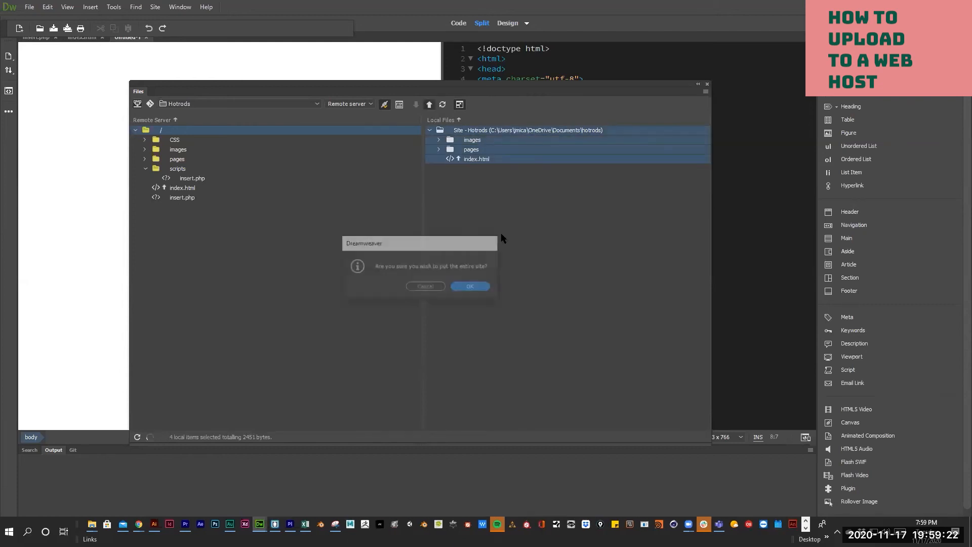
click(470, 288)
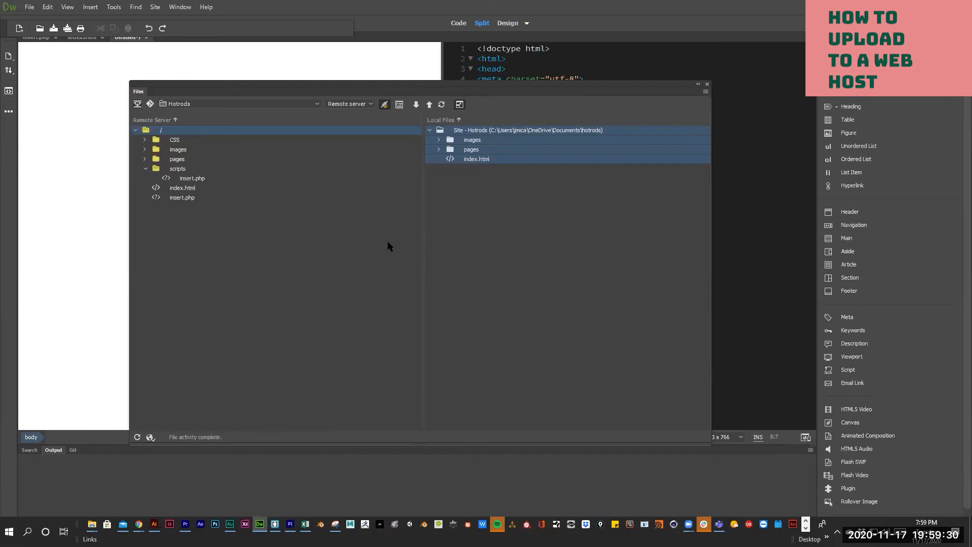
click(445, 236)
click(183, 189)
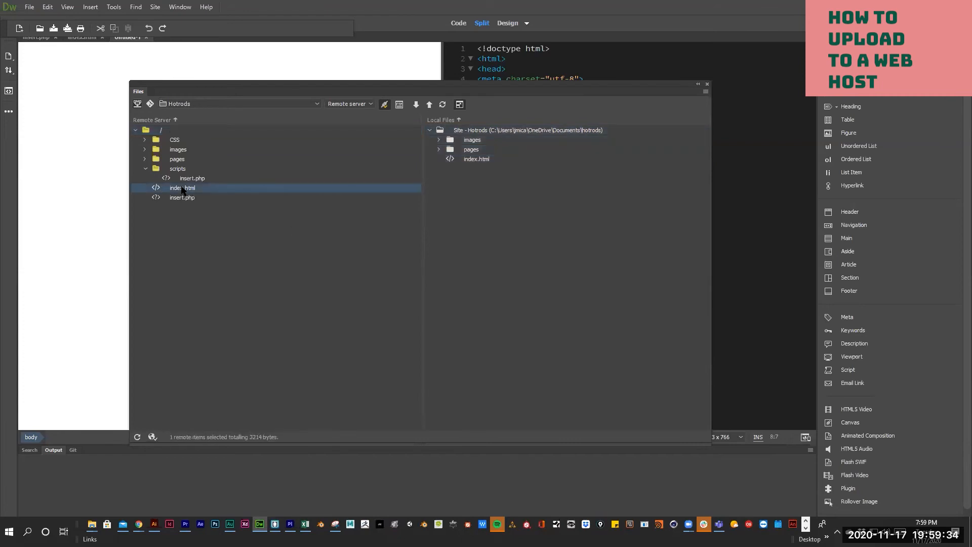
click(475, 159)
click(476, 160)
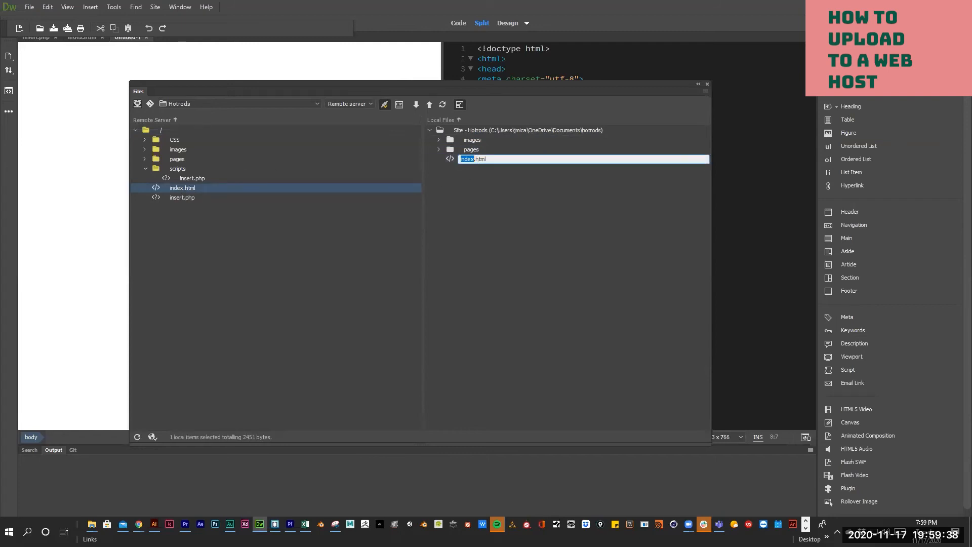
- Cycle through open windows to the Chrome window showing pajamacats.altervista.org
key(alt+Tab)
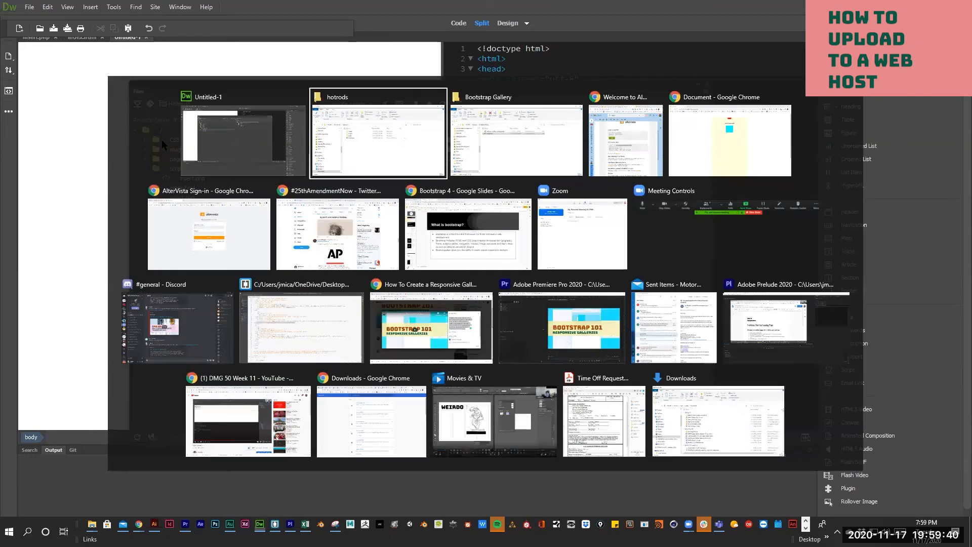
key(Tab)
key(Tab)
key(Tab)
key(Tab)
key(Tab)
key(Tab)
key(Tab)
key(Tab)
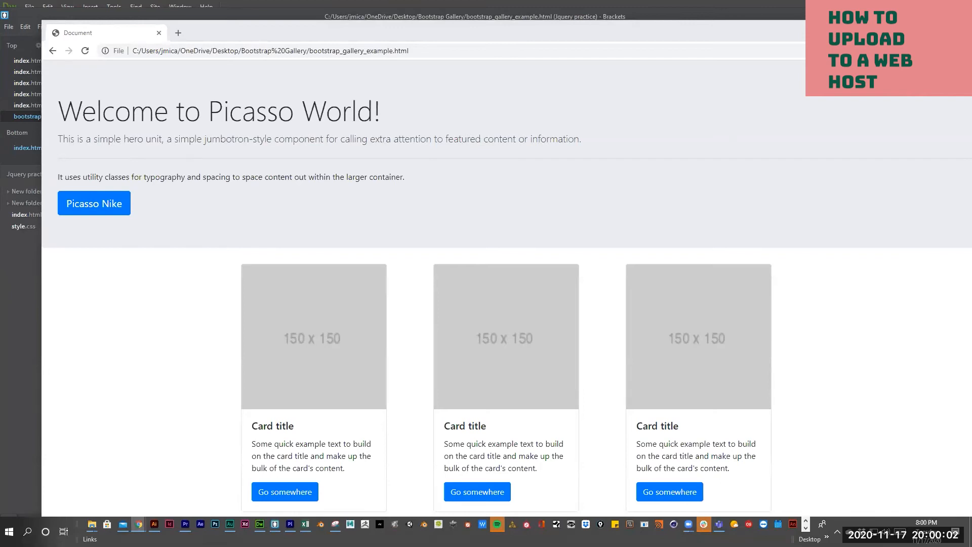
key(alt+Tab)
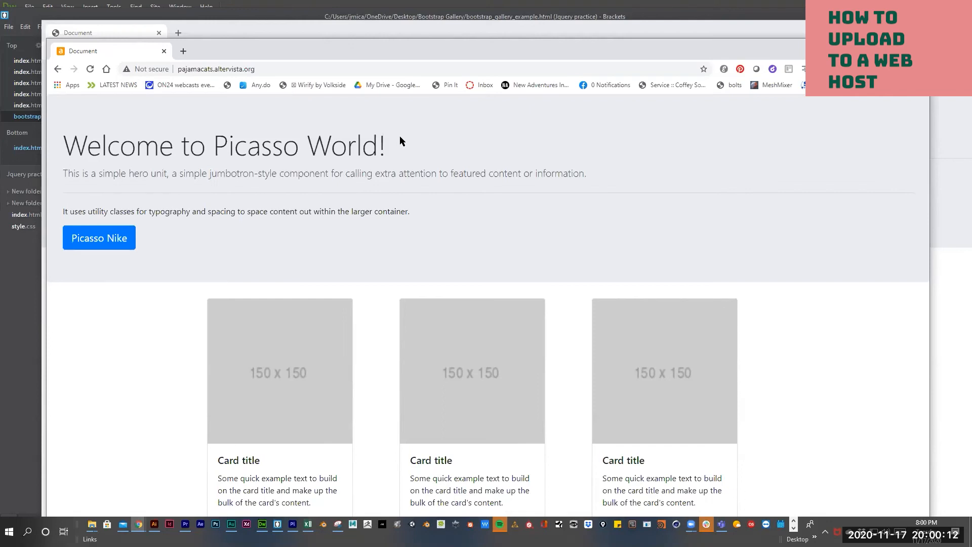
- In a new tab, search for filezilla and open the FileZilla project homepage
click(183, 51)
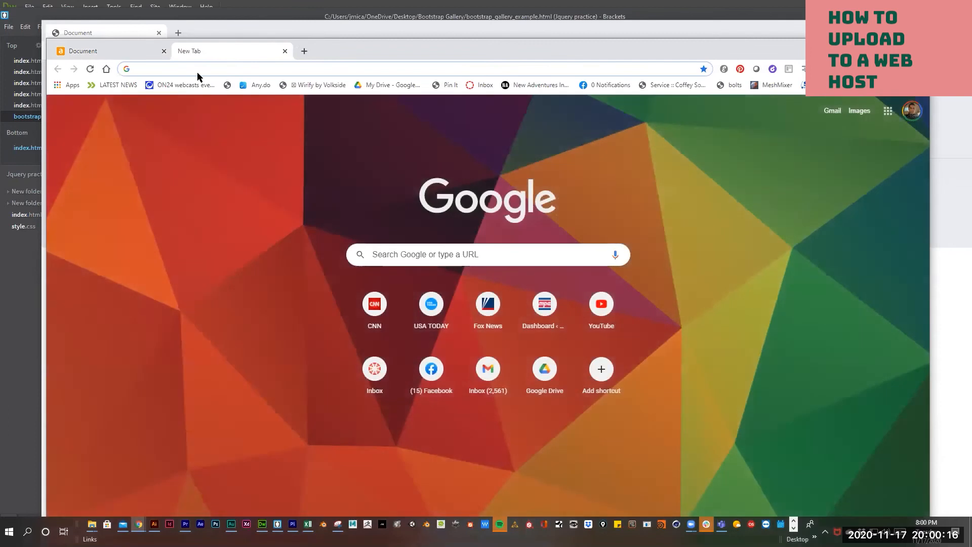
text(fil)
key(BackSpace)
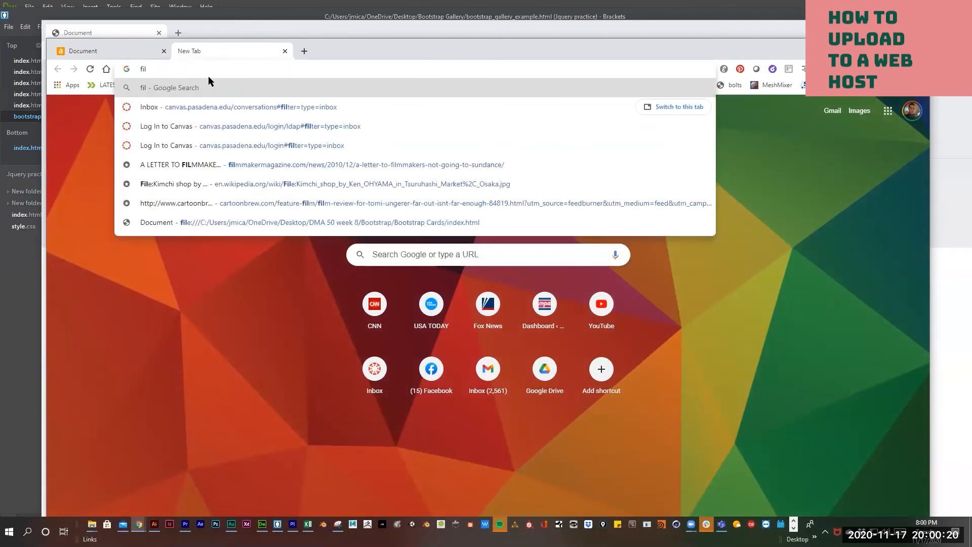
text(a)
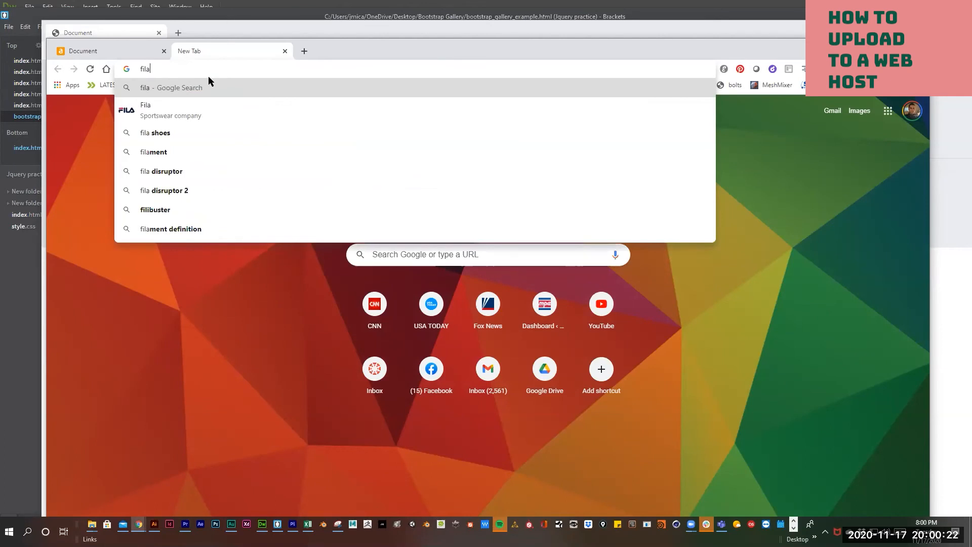
key(BackSpace)
text(ez)
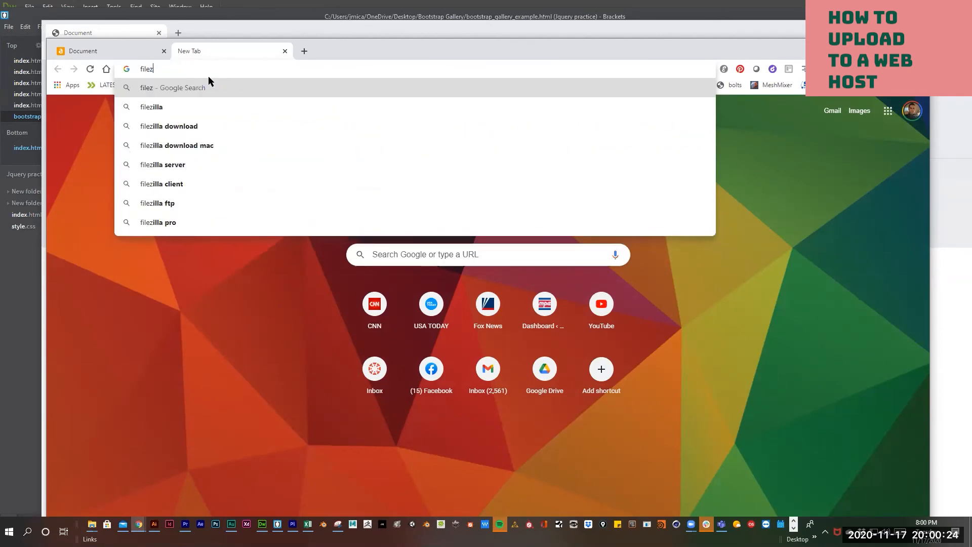
text(illa.)
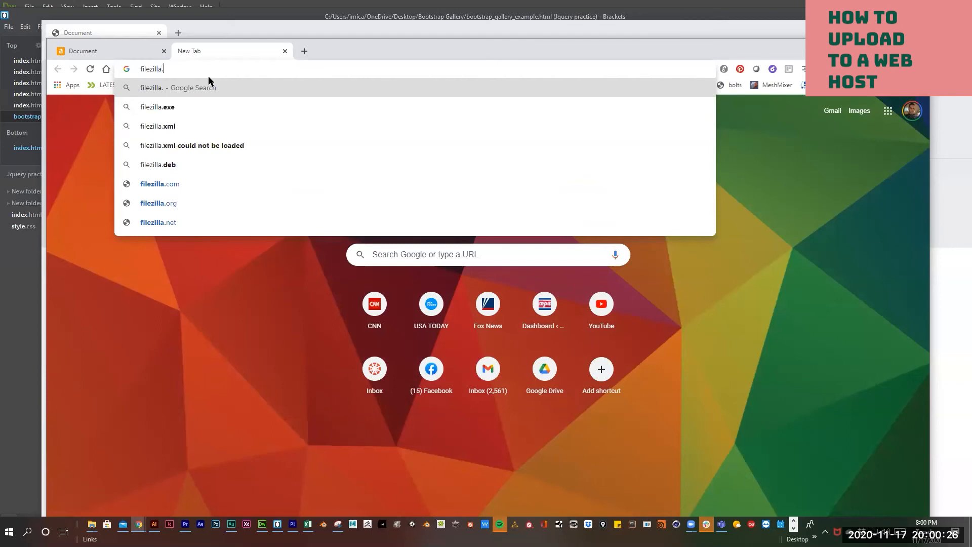
key(BackSpace)
key(Return)
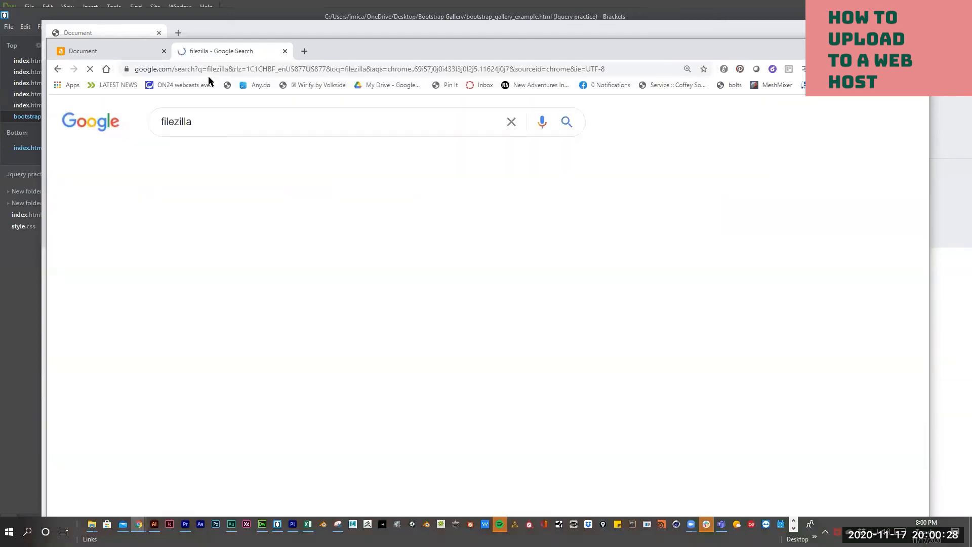
click(305, 222)
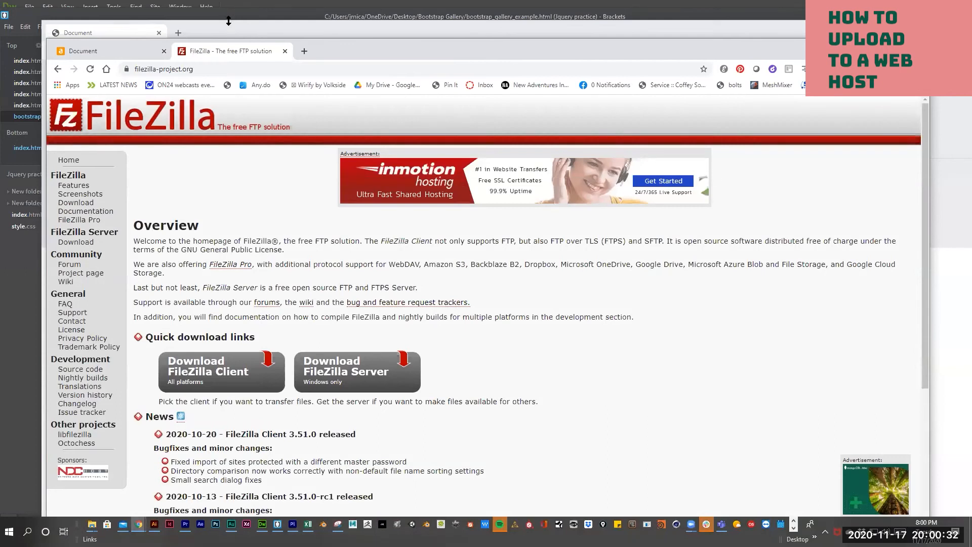
- Search for 'fetch ftp', open the Fetch Softworks site, then return to the pajamacats tab
click(207, 74)
text(fe)
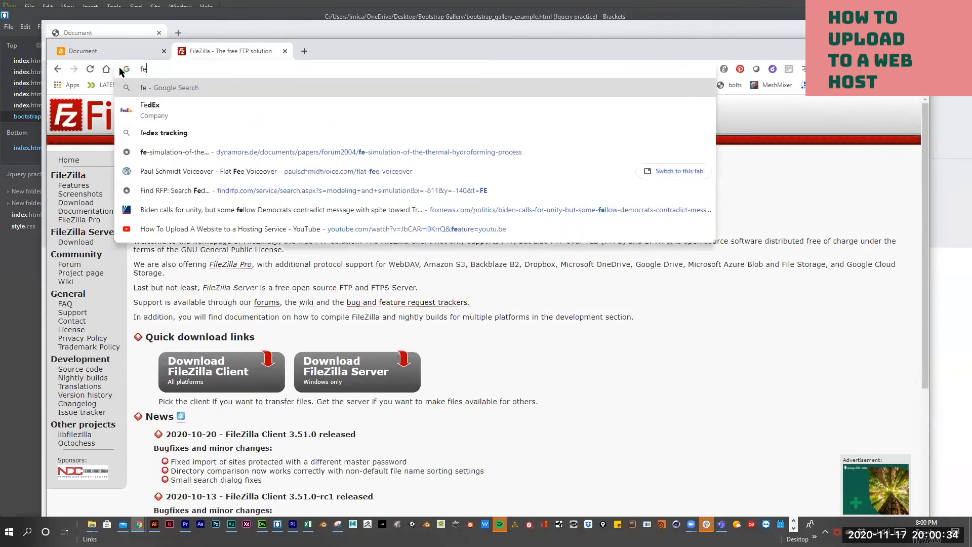
text(tch ft)
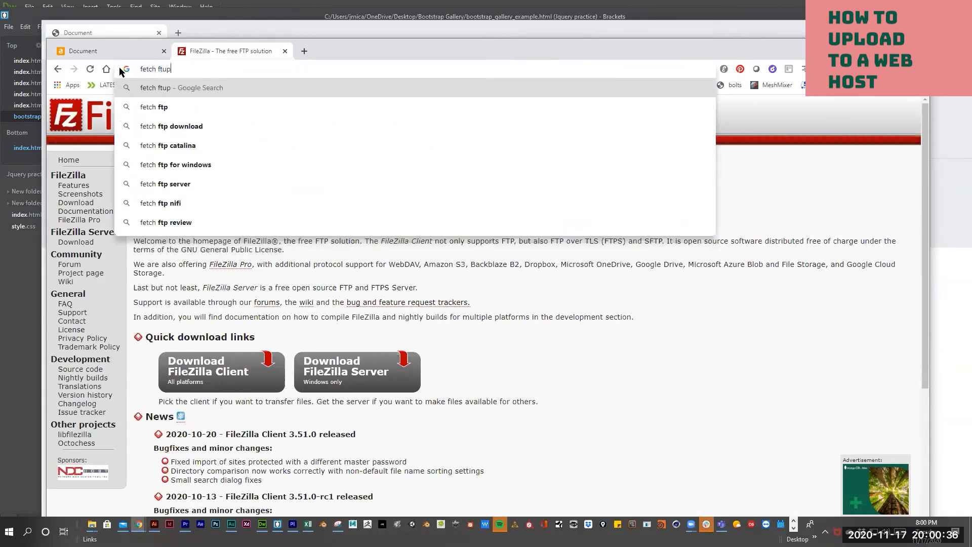
text(p)
key(Return)
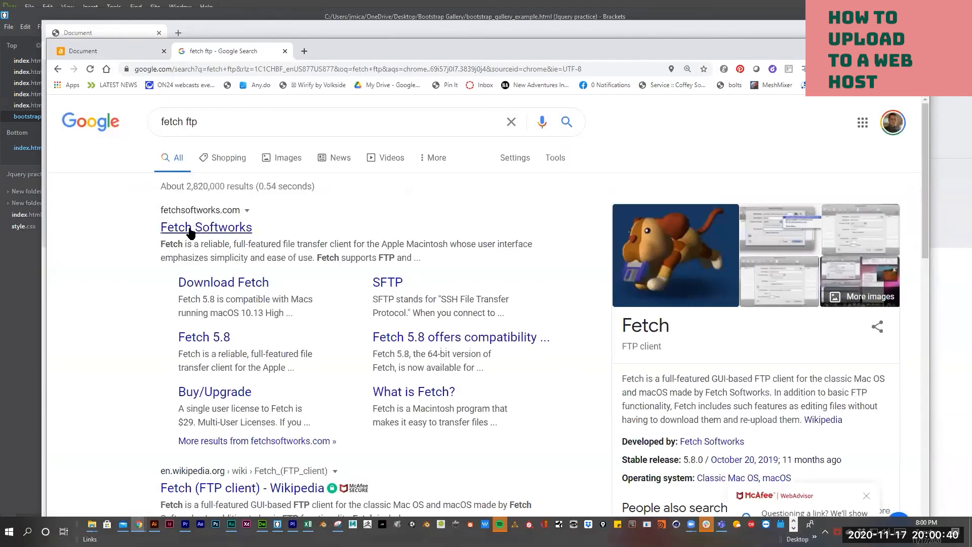
click(190, 228)
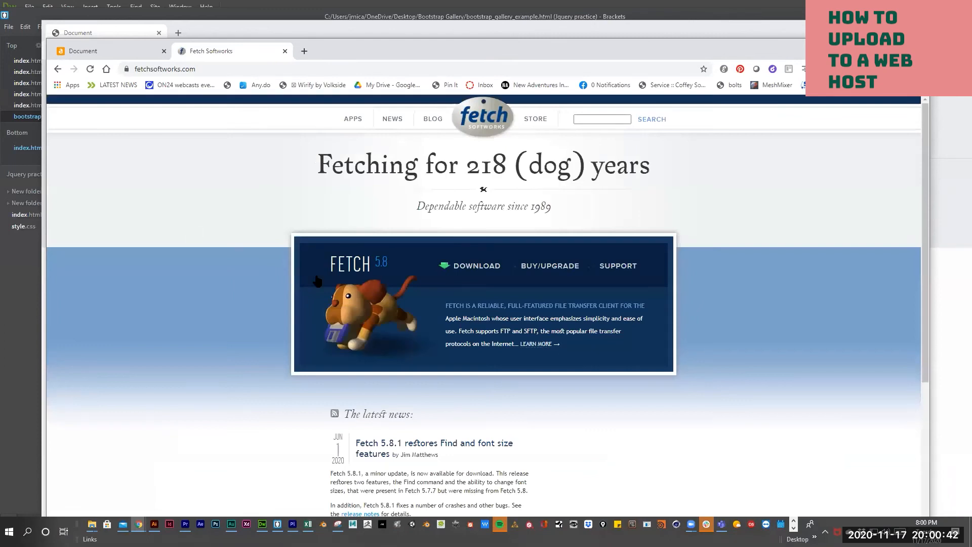
scroll(332, 255, down, 6)
scroll(314, 212, up, 7)
click(121, 52)
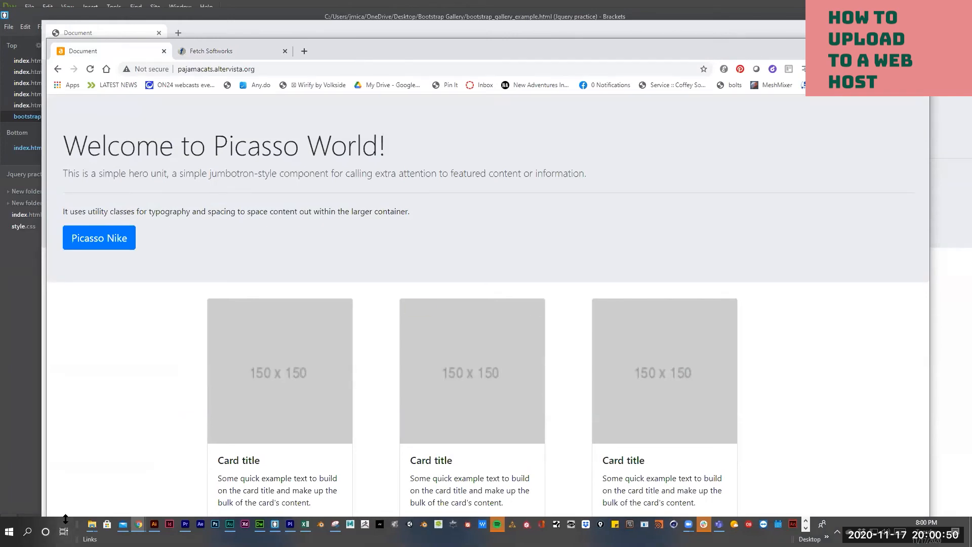
drag(69, 462, 68, 468)
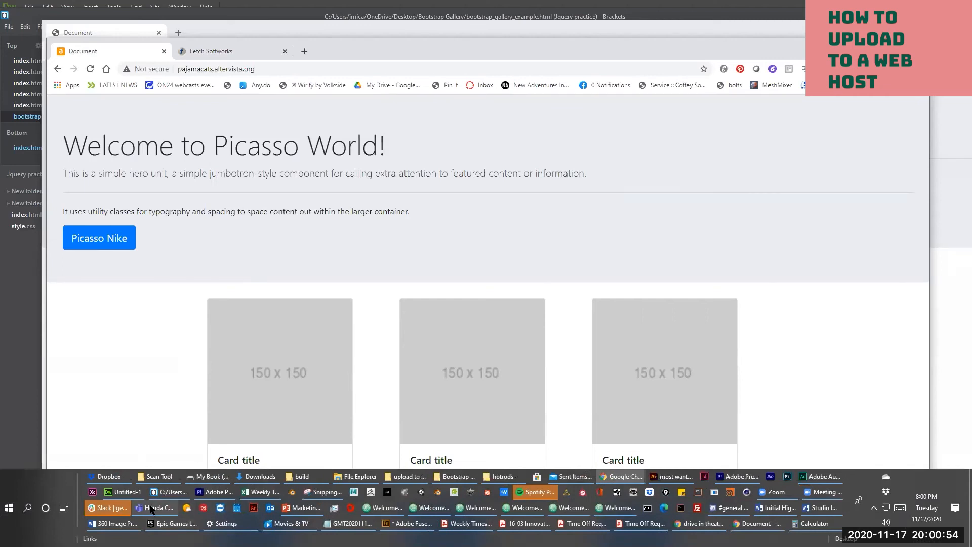
- Search Windows for 'file' and launch FileZilla from the Apps results
mouse_move(154, 505)
key(super+s)
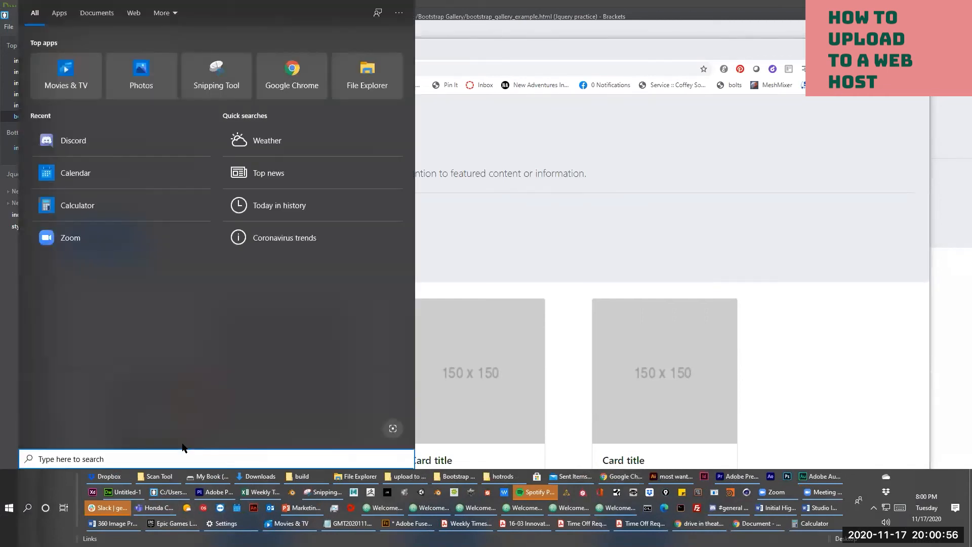
text(fiol)
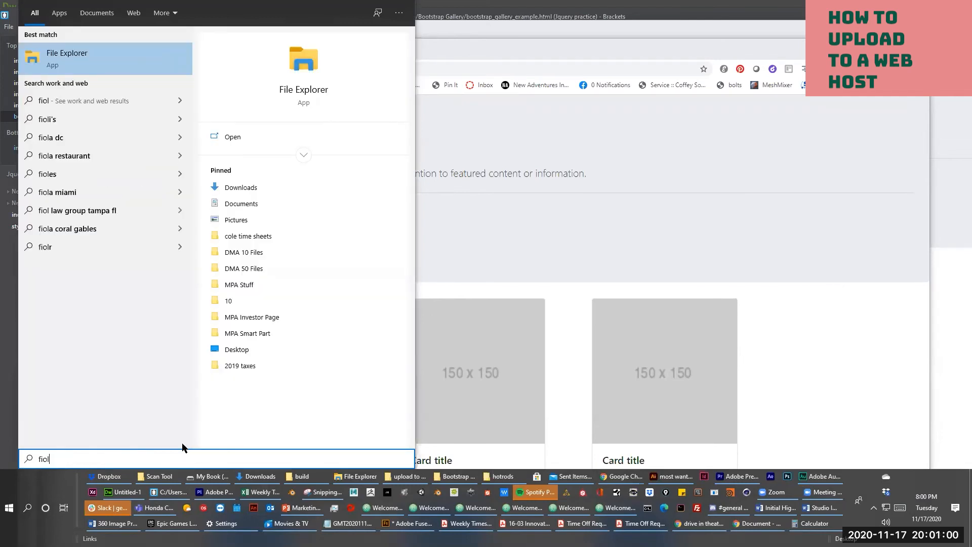
text(lez)
key(BackSpace)
key(BackSpace)
key(BackSpace)
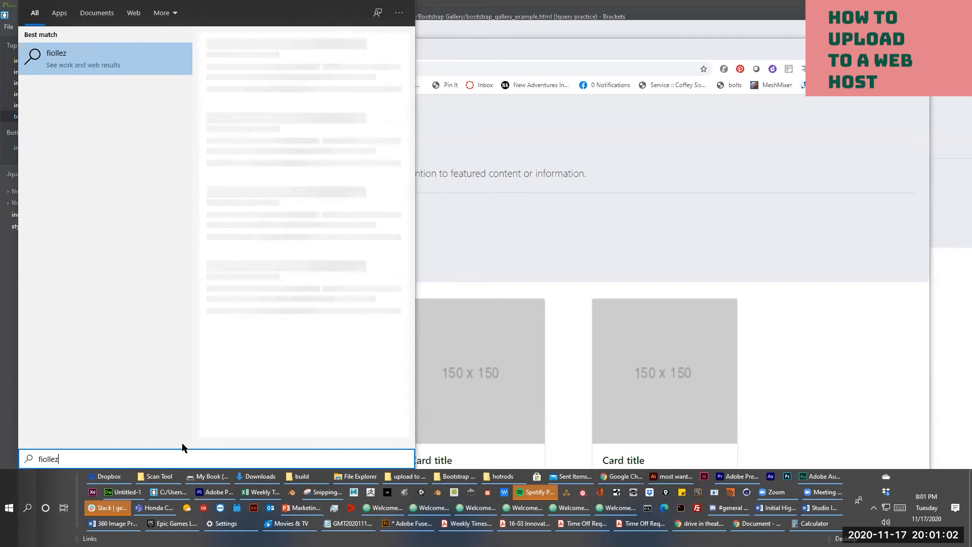
key(BackSpace)
key(BackSpace)
key(BackSpace)
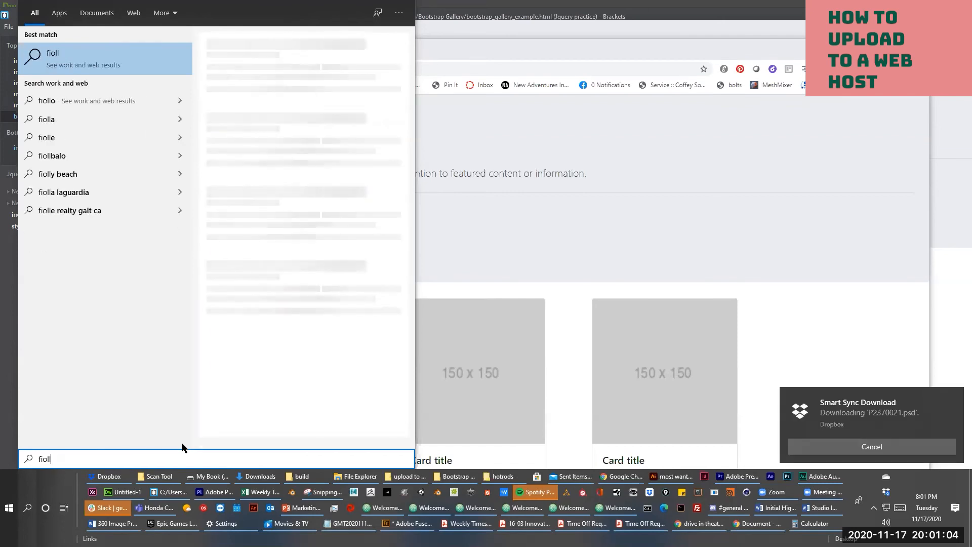
text(file)
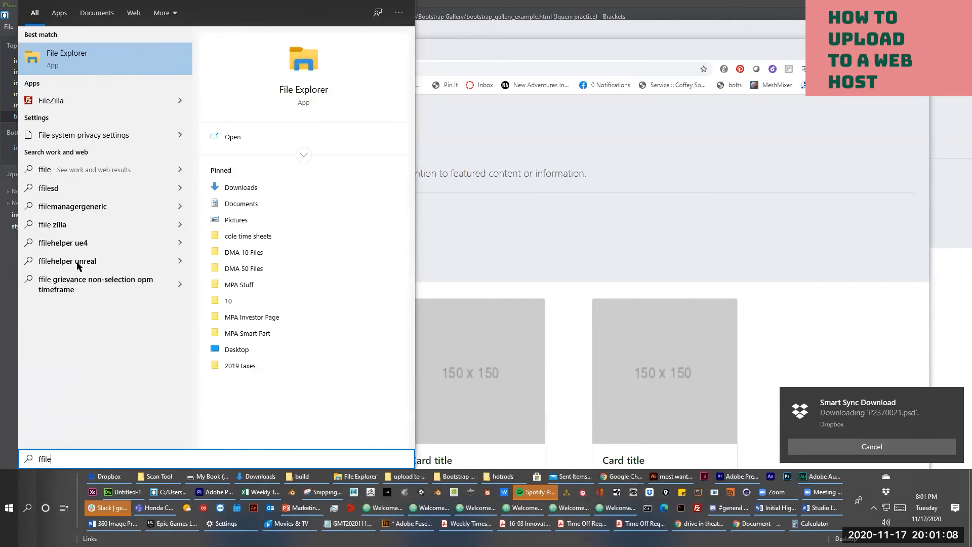
click(105, 109)
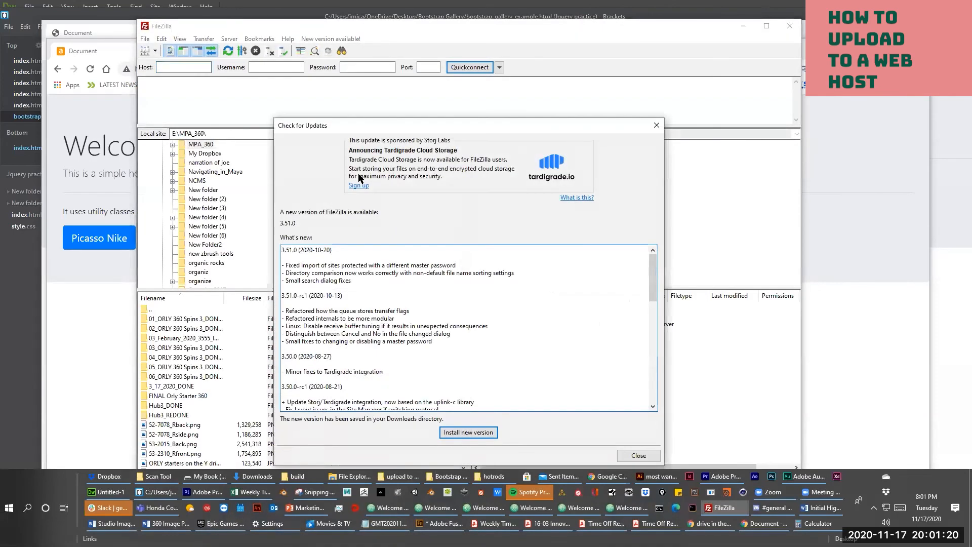
- Dismiss FileZilla's update notice and open the Site Manager of saved FTP sites
click(656, 126)
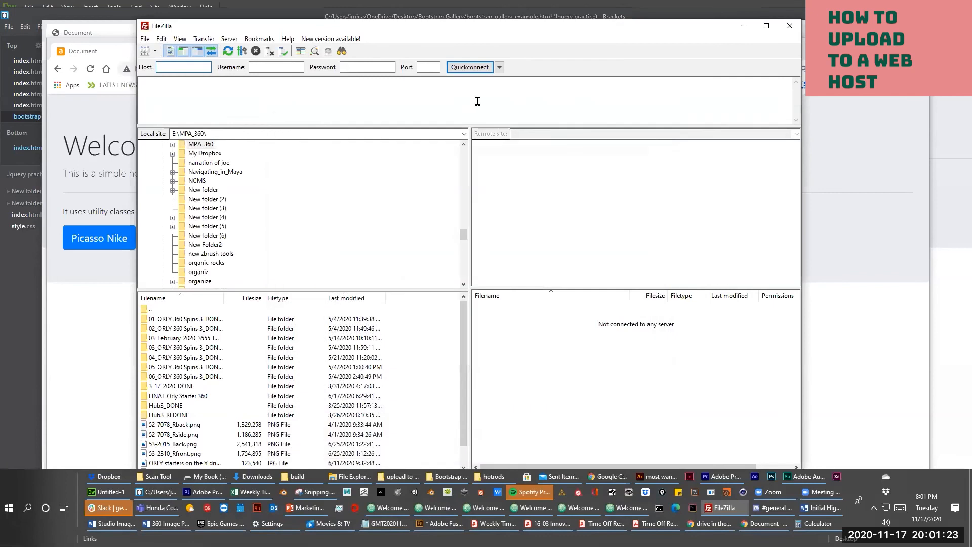
click(229, 39)
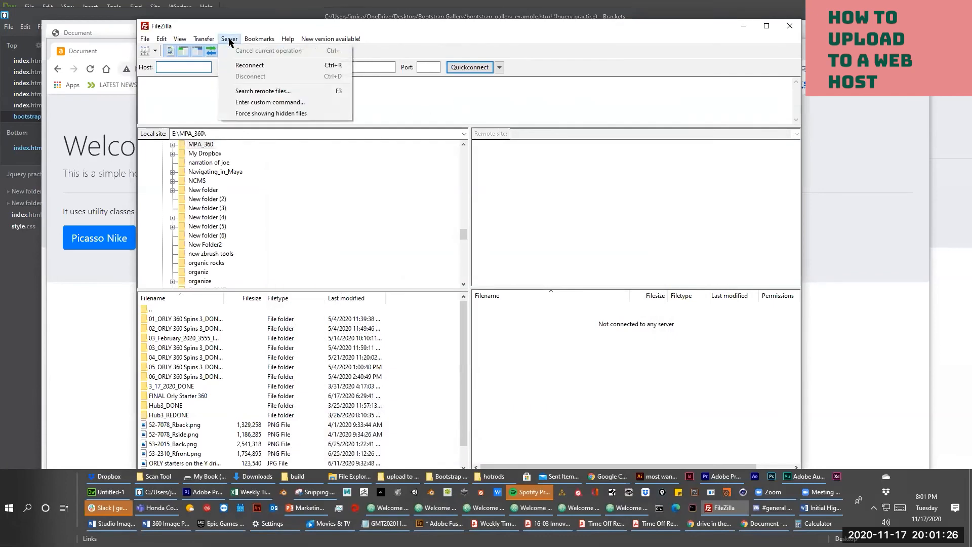
mouse_move(151, 43)
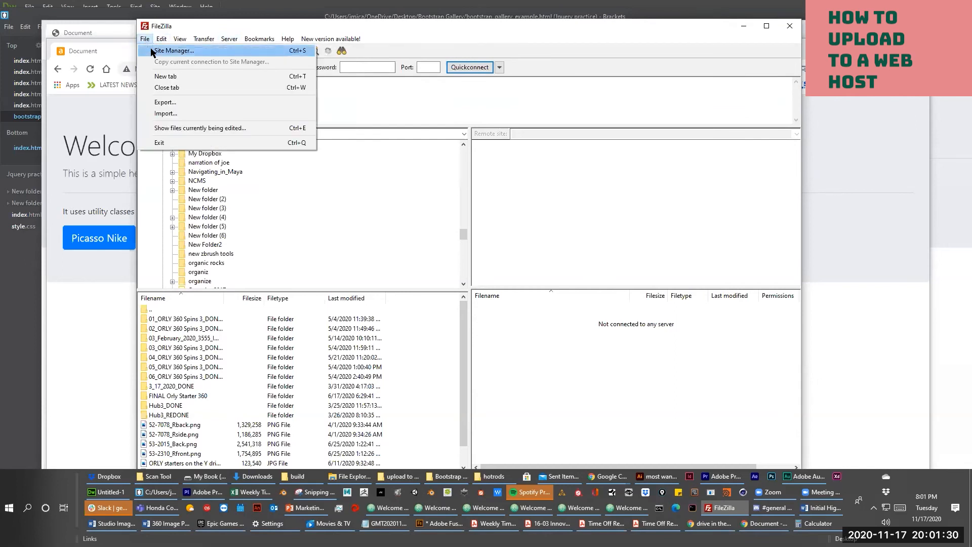
click(152, 50)
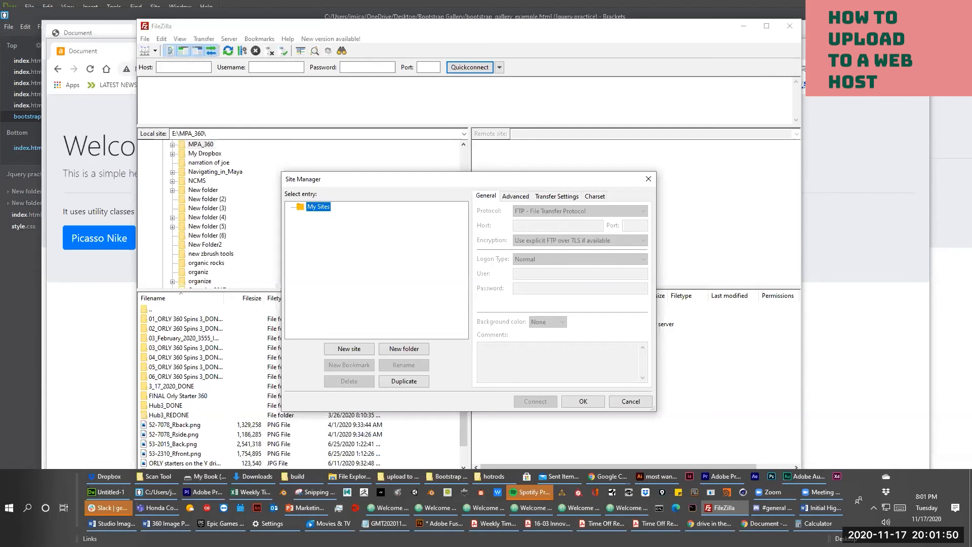
- Move the live site's browser window aside, cancel the Site Manager, and show the Server menu
click(866, 177)
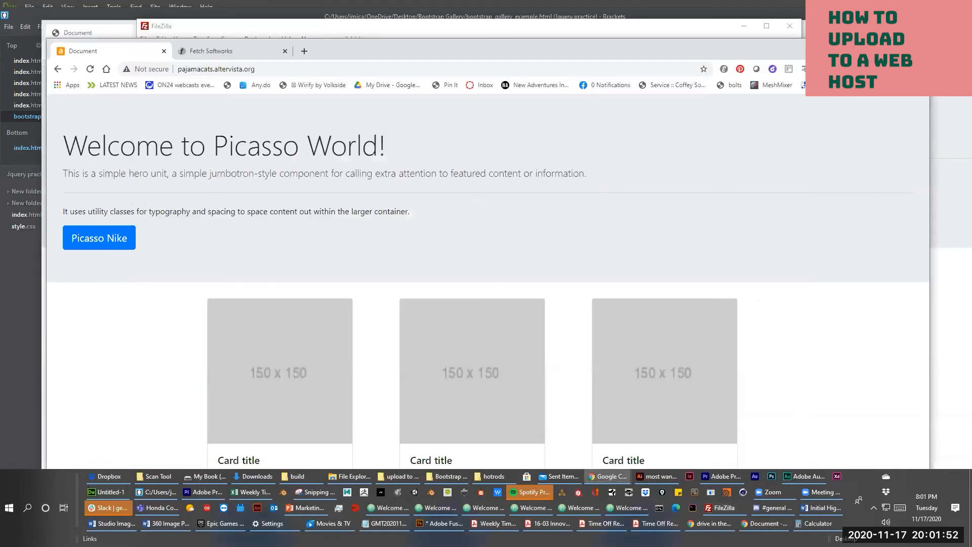
drag(789, 55, 801, 399)
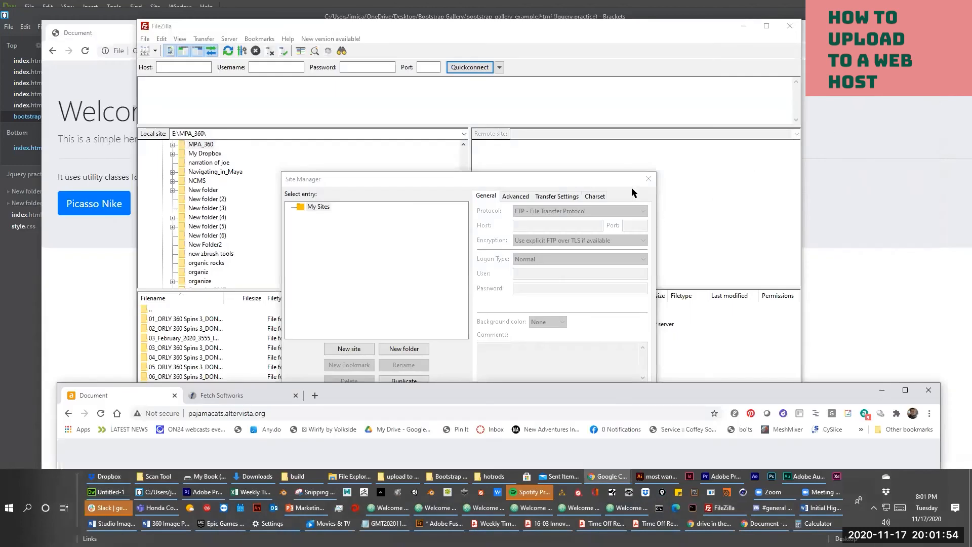
click(601, 178)
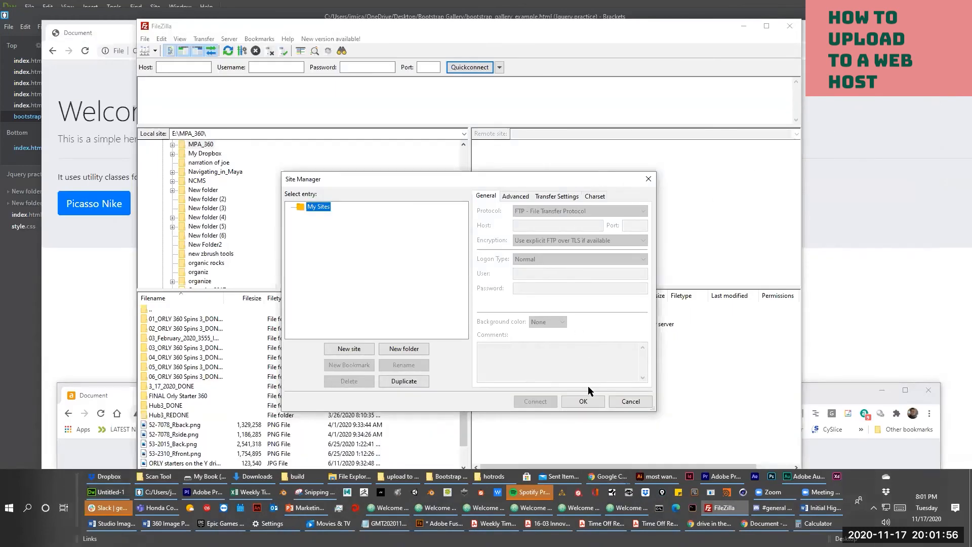
click(331, 100)
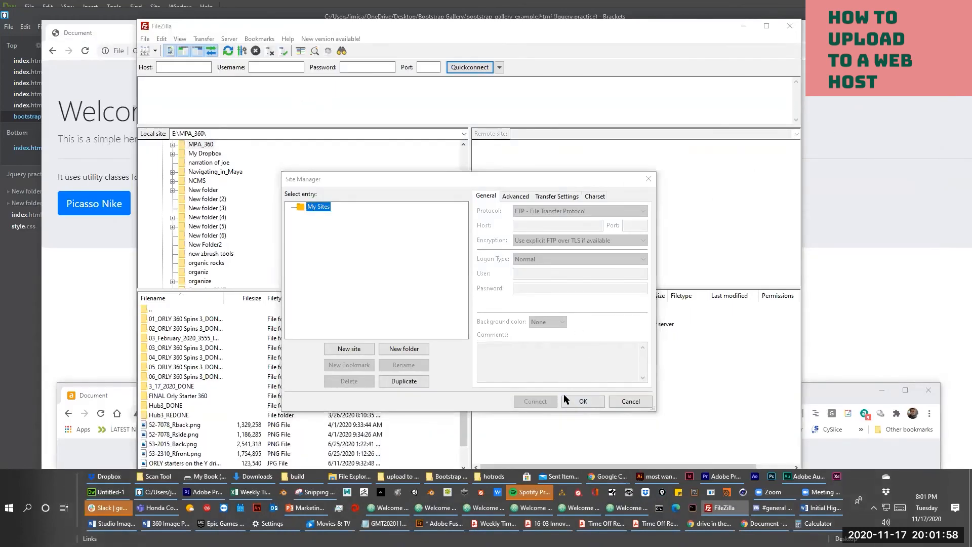
click(630, 401)
click(229, 39)
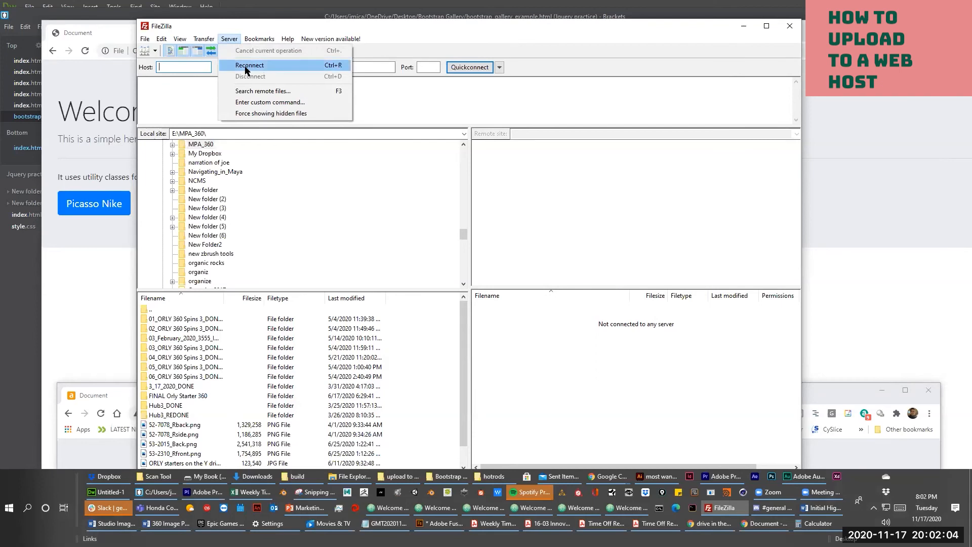
- Reconnect to the web host accepting its certificate, then expand narration of joe, Navigating_in_Maya and skins locally
click(247, 65)
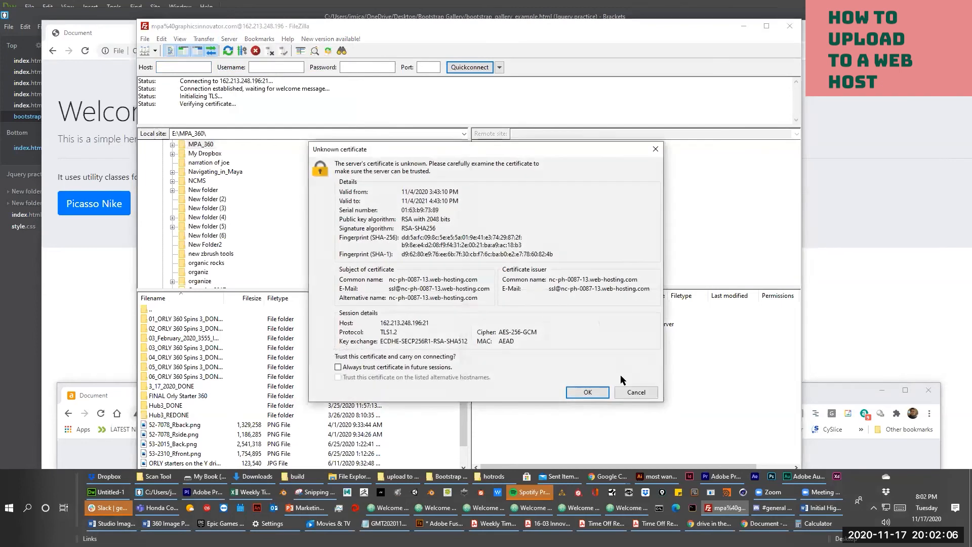
click(639, 391)
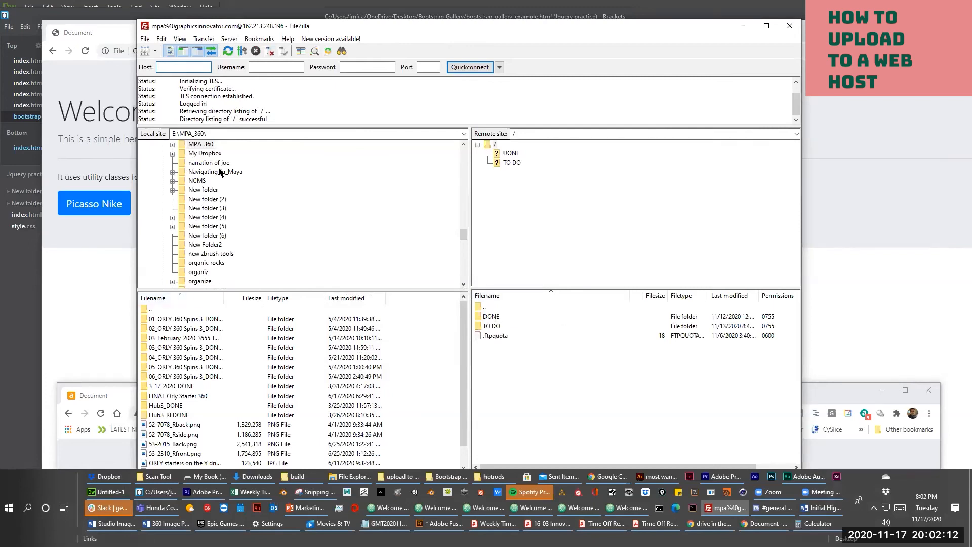
click(210, 162)
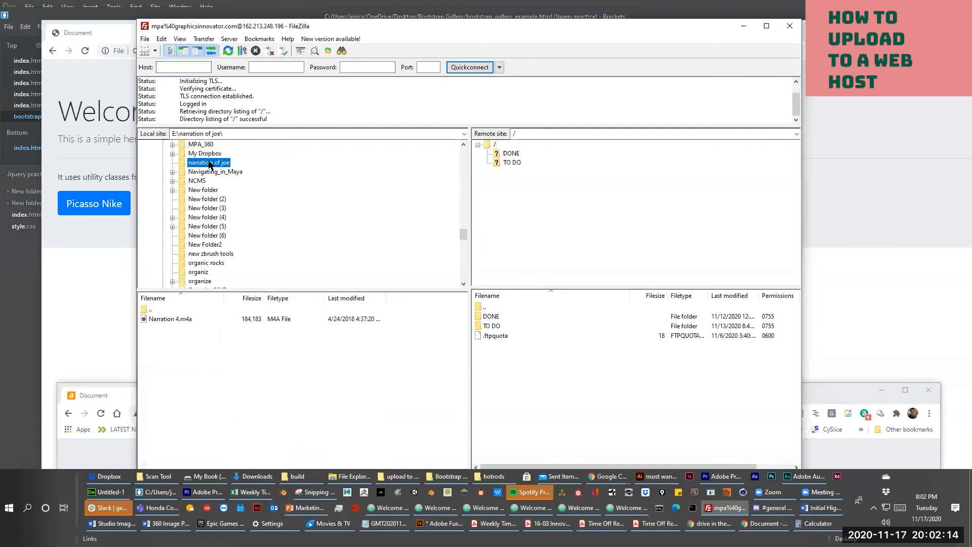
click(172, 172)
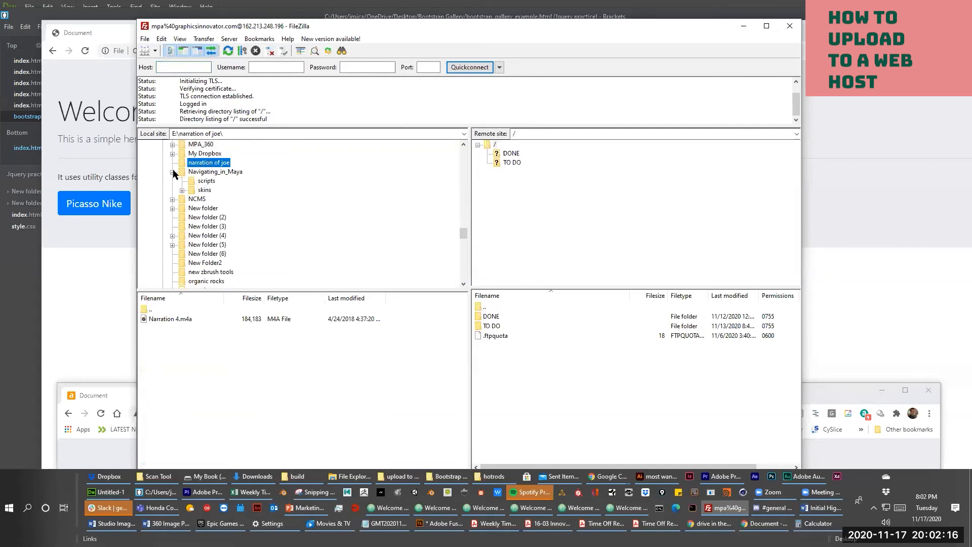
click(182, 189)
mouse_move(223, 172)
mouse_down()
mouse_move(492, 148)
mouse_move(237, 171)
mouse_move(300, 150)
mouse_move(256, 178)
mouse_move(223, 181)
mouse_up()
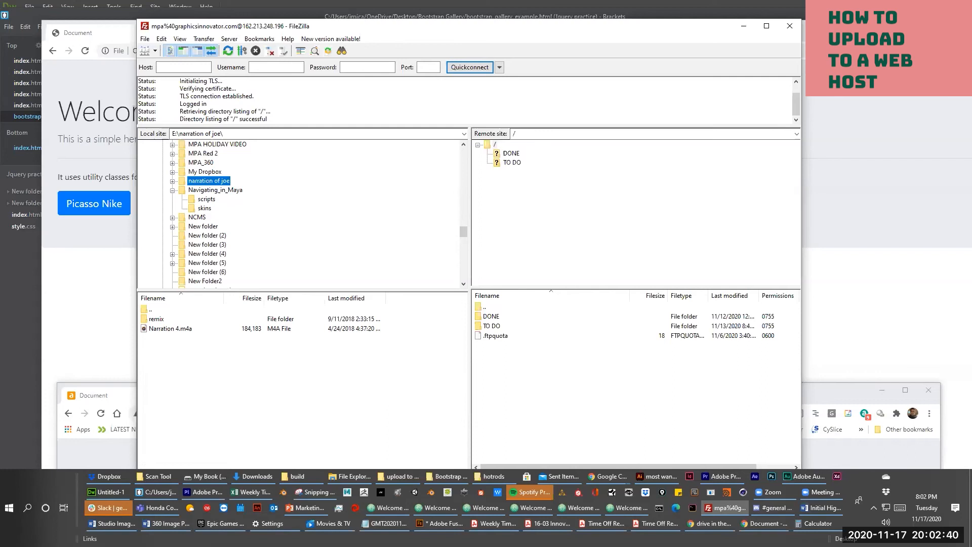
key(alt+Tab)
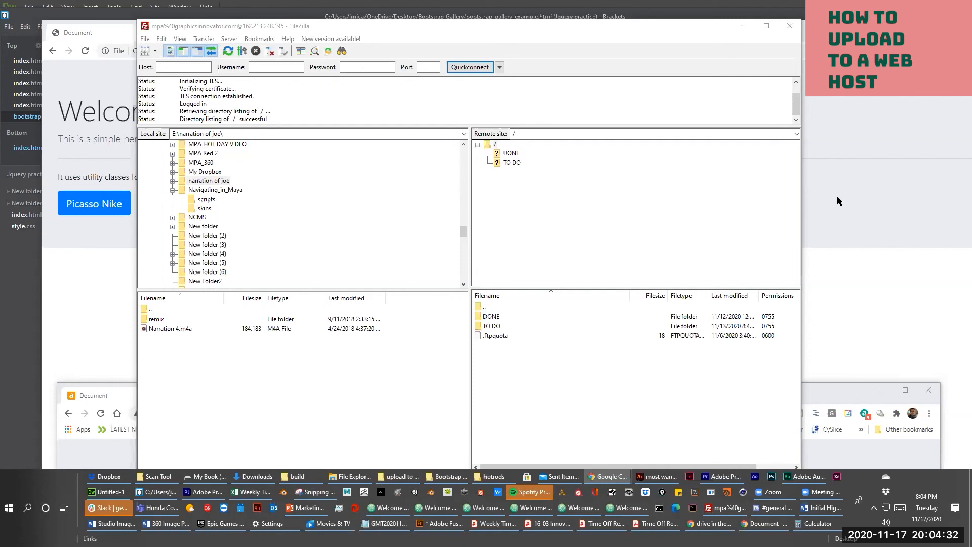
- Move the local gallery window down and raise the pajamacats.altervista.org window to fill the screen
click(76, 296)
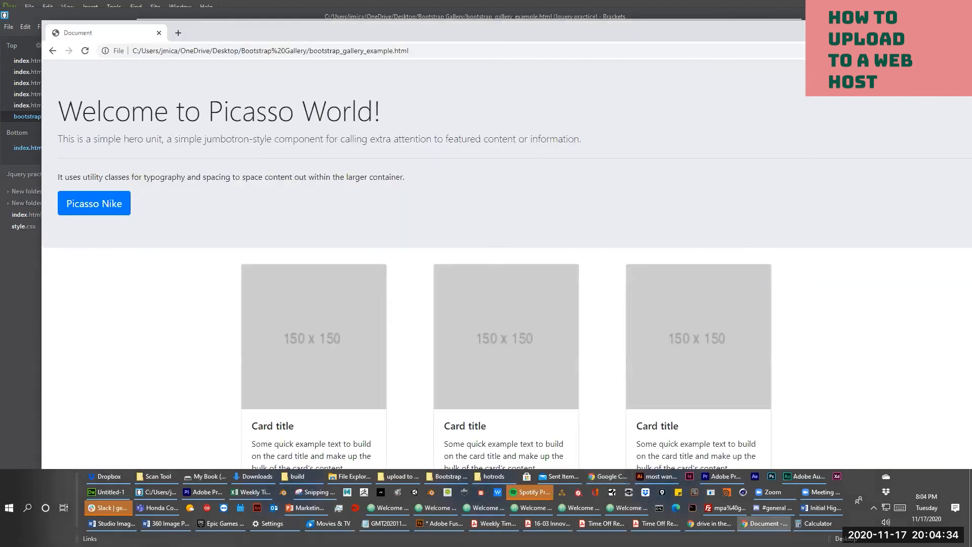
drag(455, 32, 372, 331)
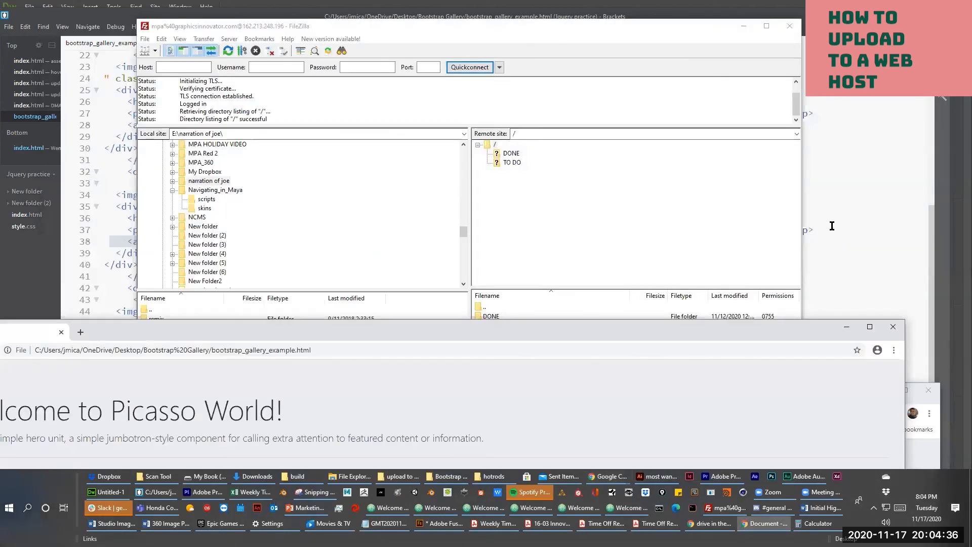
click(832, 222)
key(alt+Tab)
key(alt+Tab)
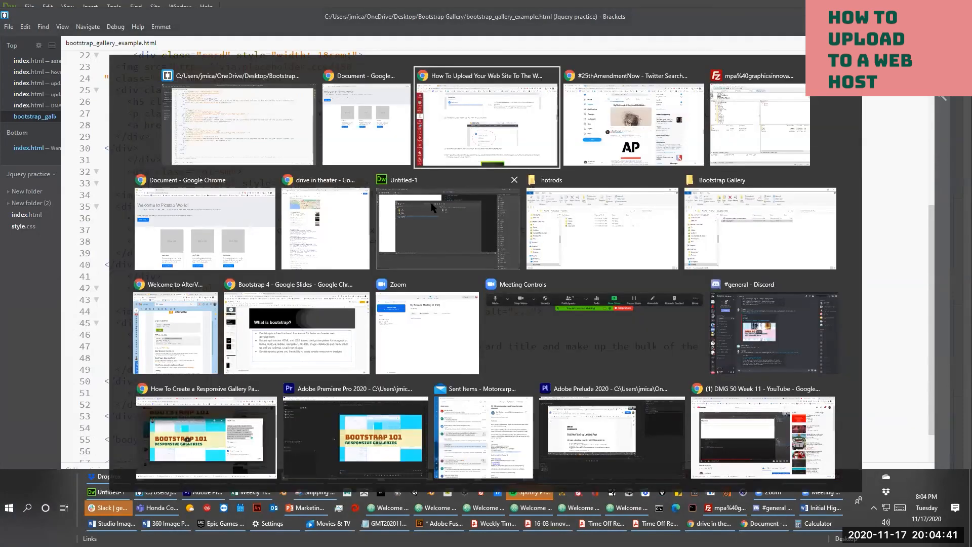
click(236, 220)
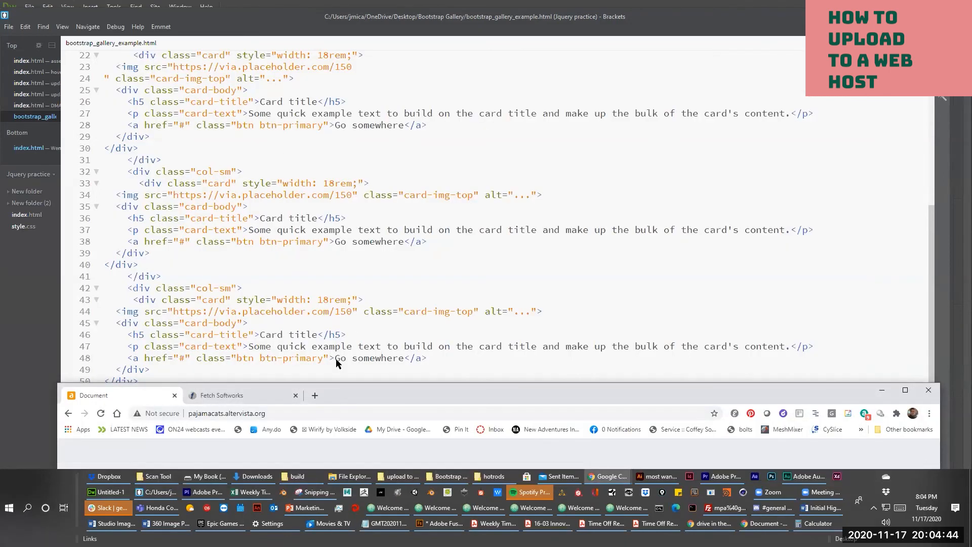
drag(324, 391, 317, 39)
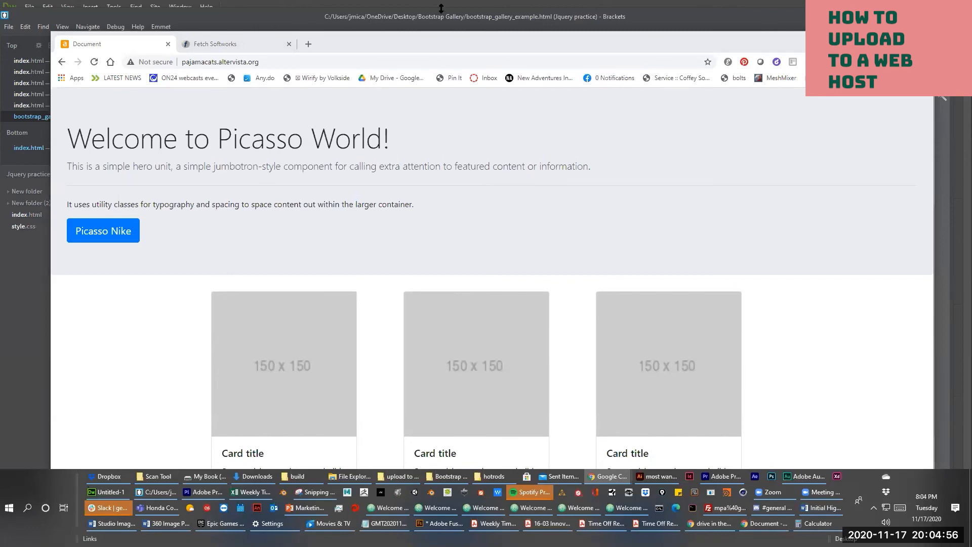
- Lower the local gallery window further, bring the live site window forward, and go back a page
key(alt+Tab)
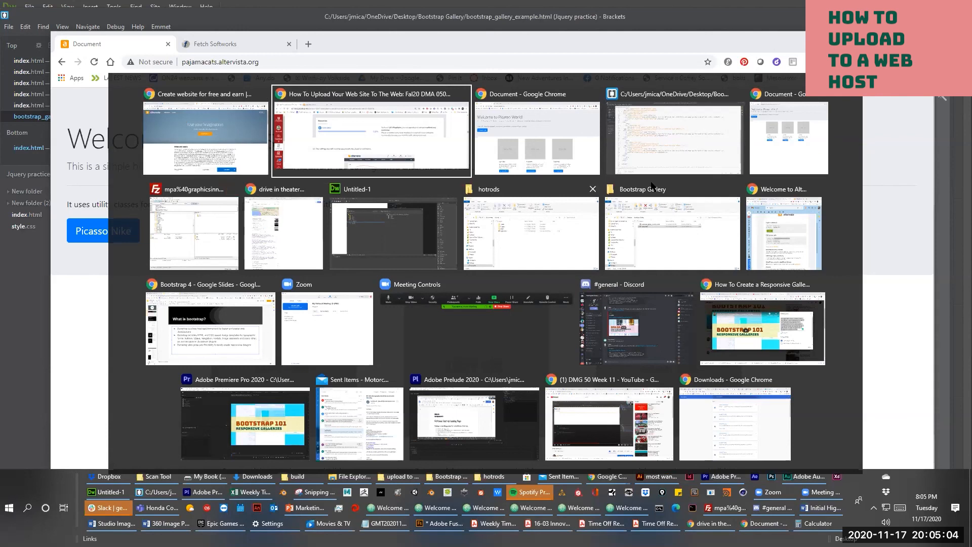
click(755, 152)
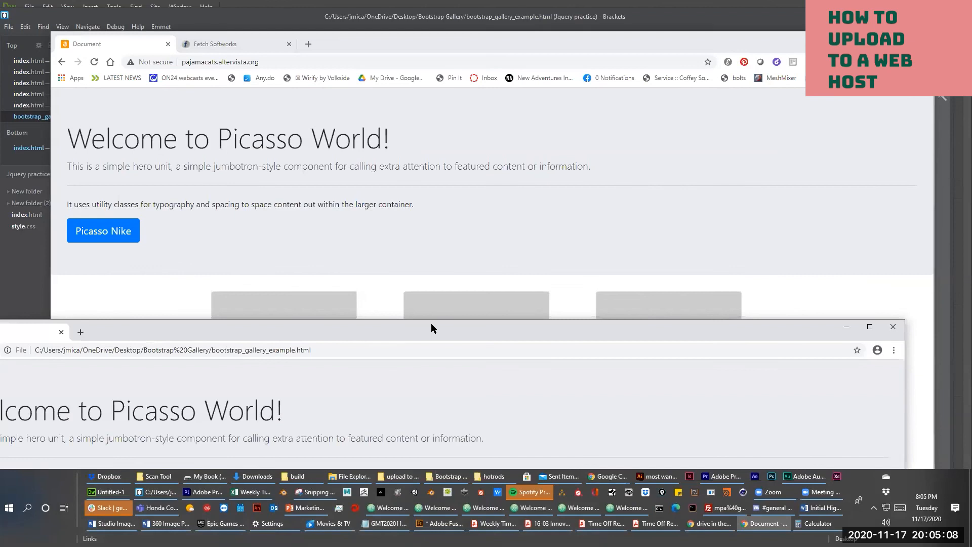
drag(433, 327, 531, 382)
click(538, 101)
key(alt+Tab)
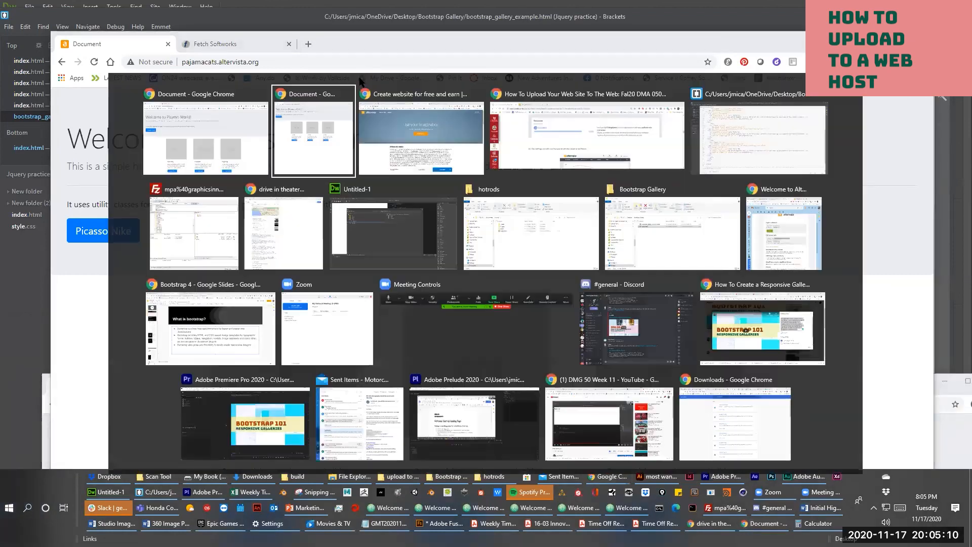
click(60, 62)
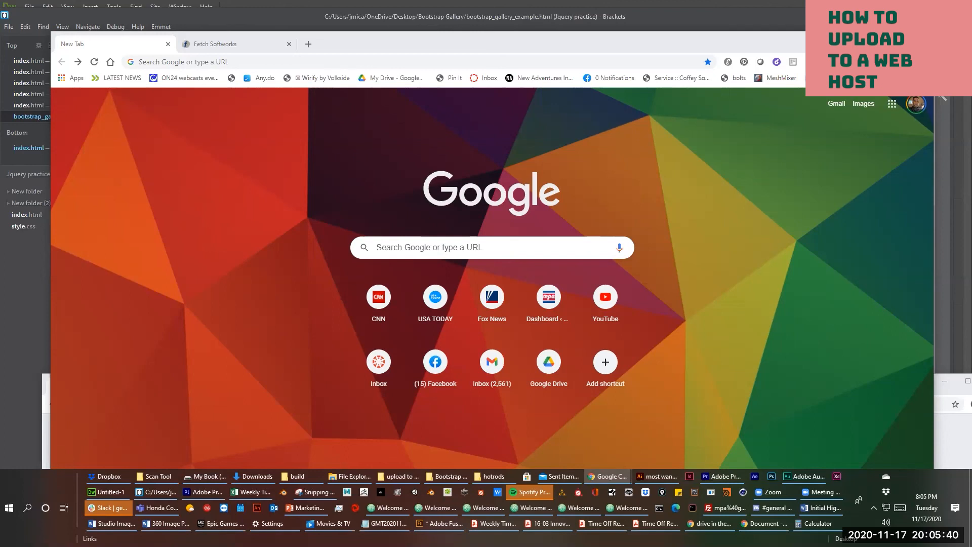
- Drag the Gmail window with the AlterVista welcome email into view
drag(489, 55, 489, 103)
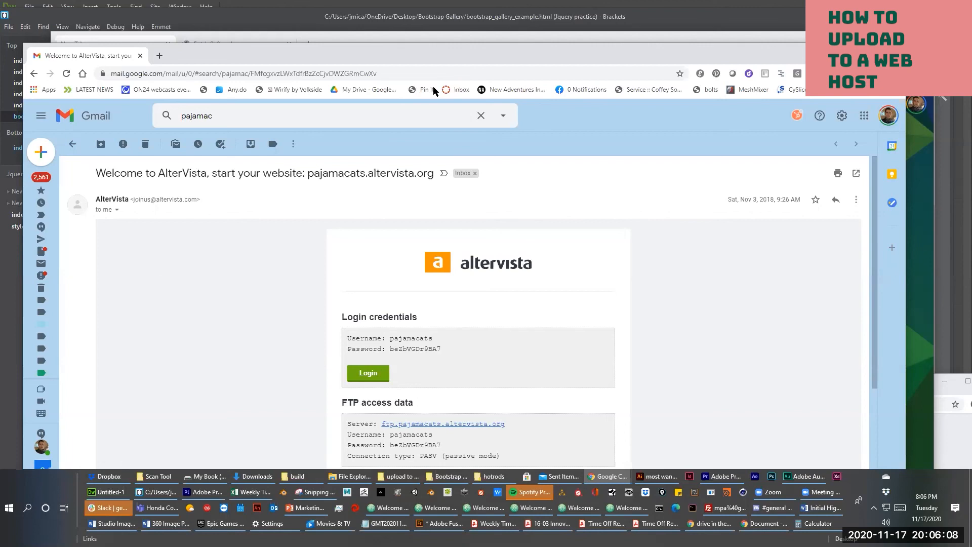
- Select the site domain from the FTP server address in the AlterVista email
click(423, 73)
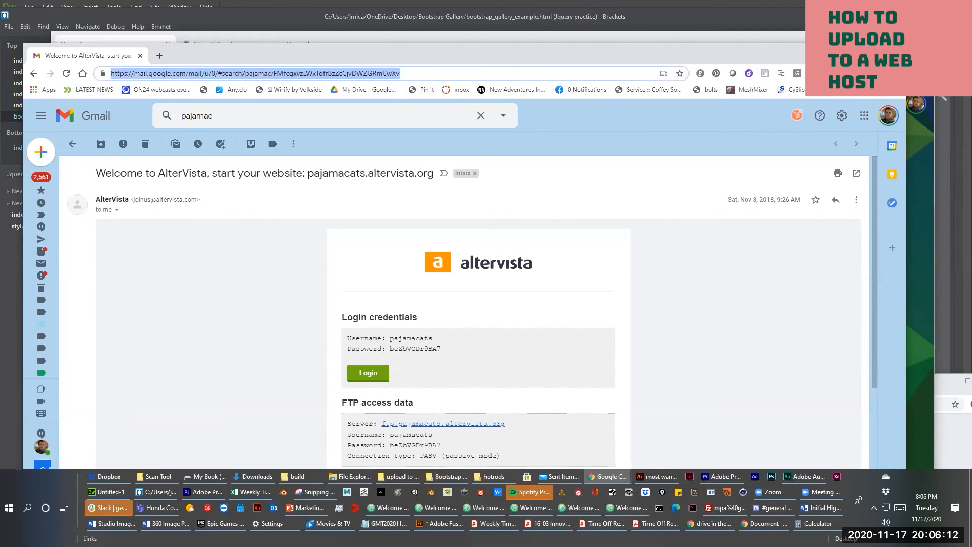
click(526, 436)
drag(506, 424, 398, 431)
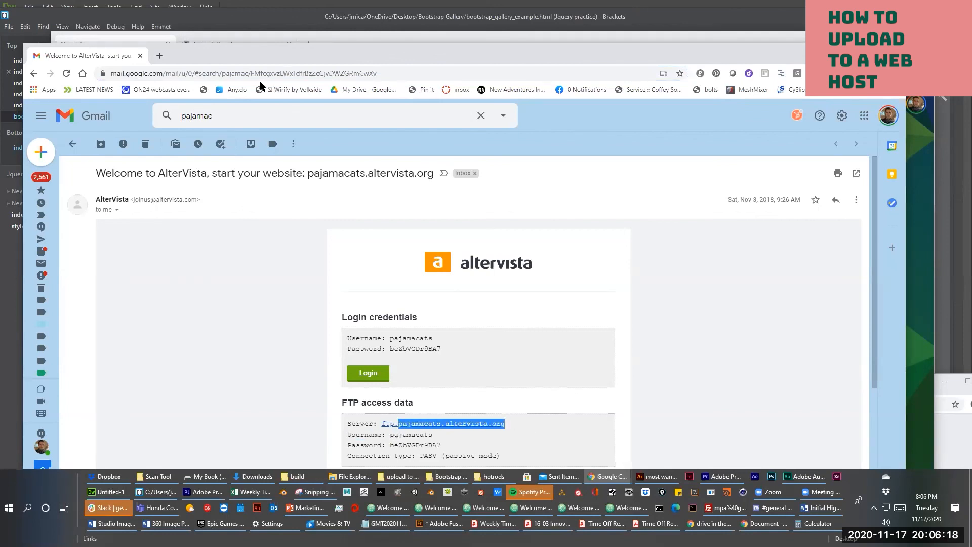
- Enter pajamacats.altervista.org in the address bar and load the live site
click(224, 75)
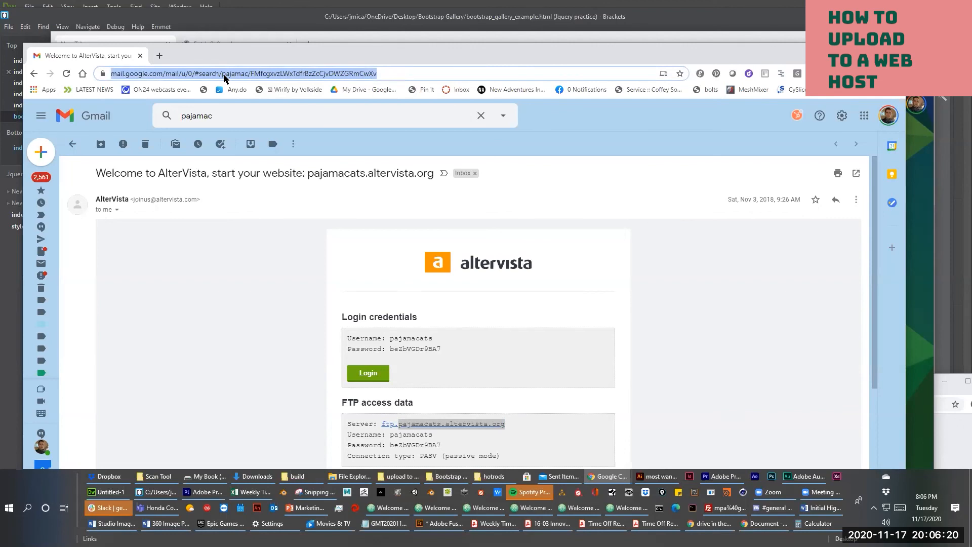
text(pj)
key(BackSpace)
key(BackSpace)
text(ajasm)
key(BackSpace)
key(BackSpace)
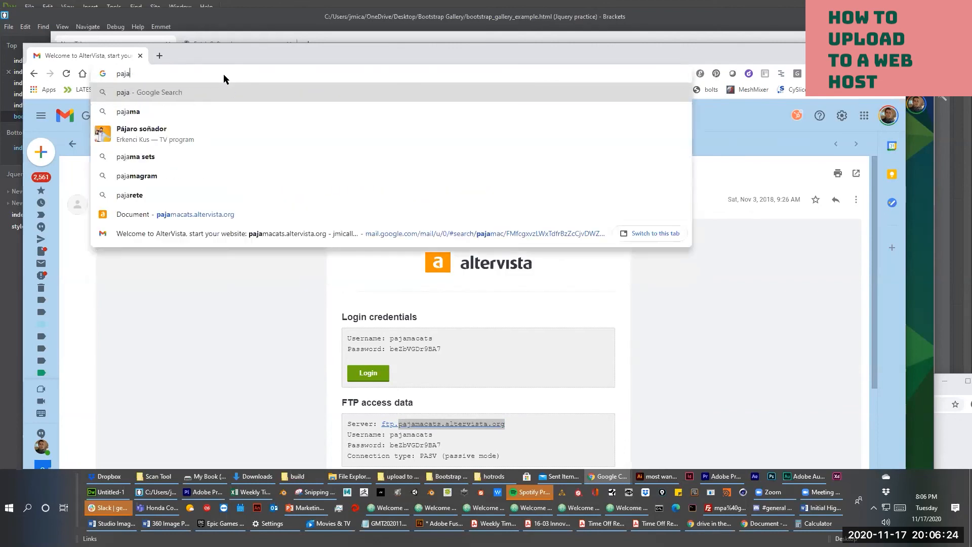
text(macats.altervista.org)
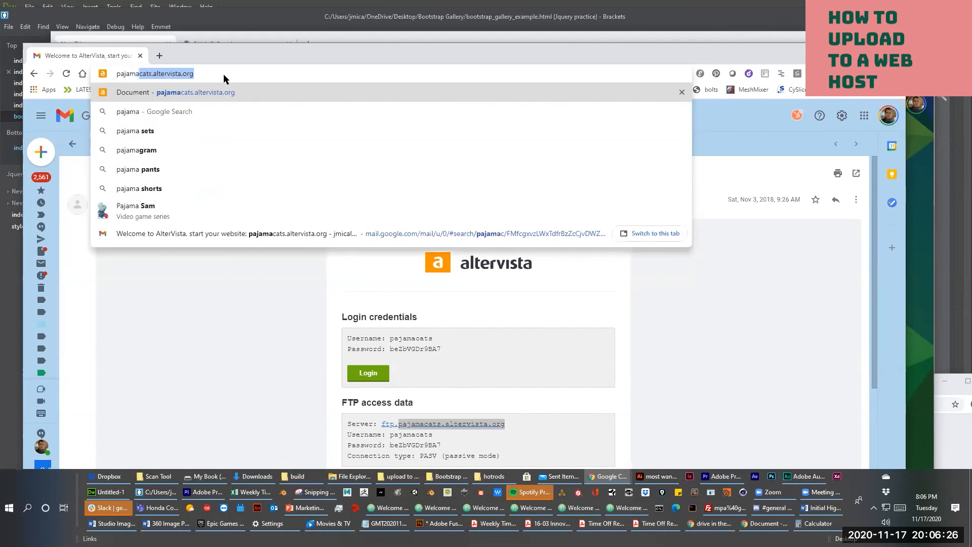
click(224, 74)
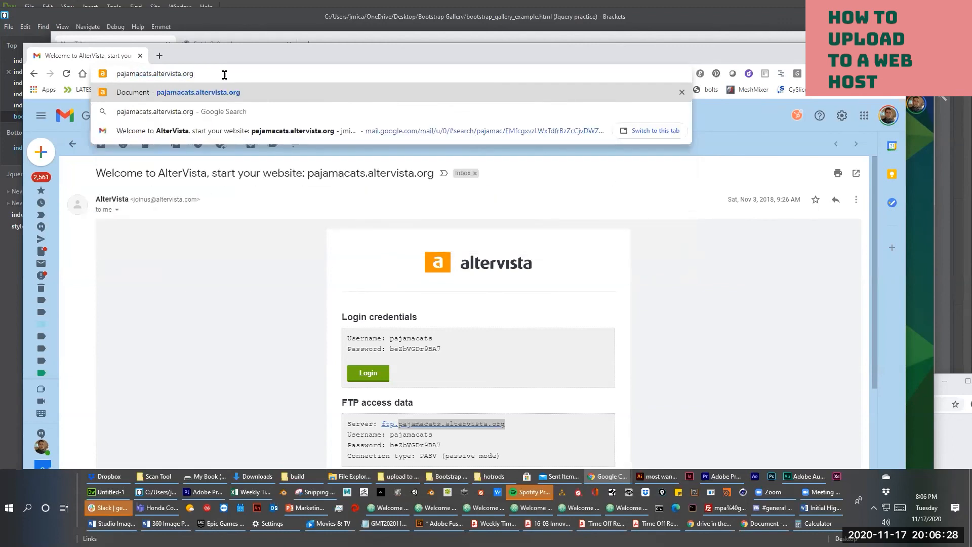
key(Return)
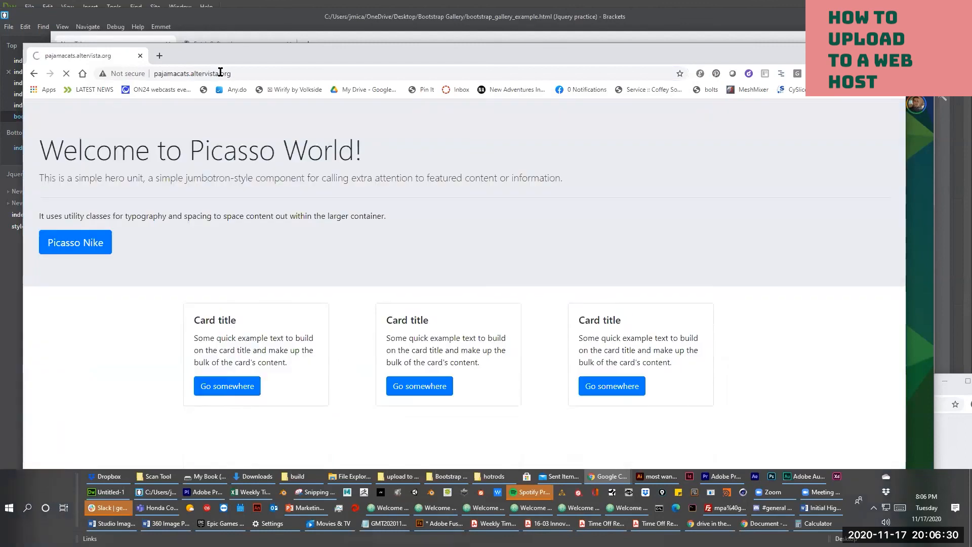